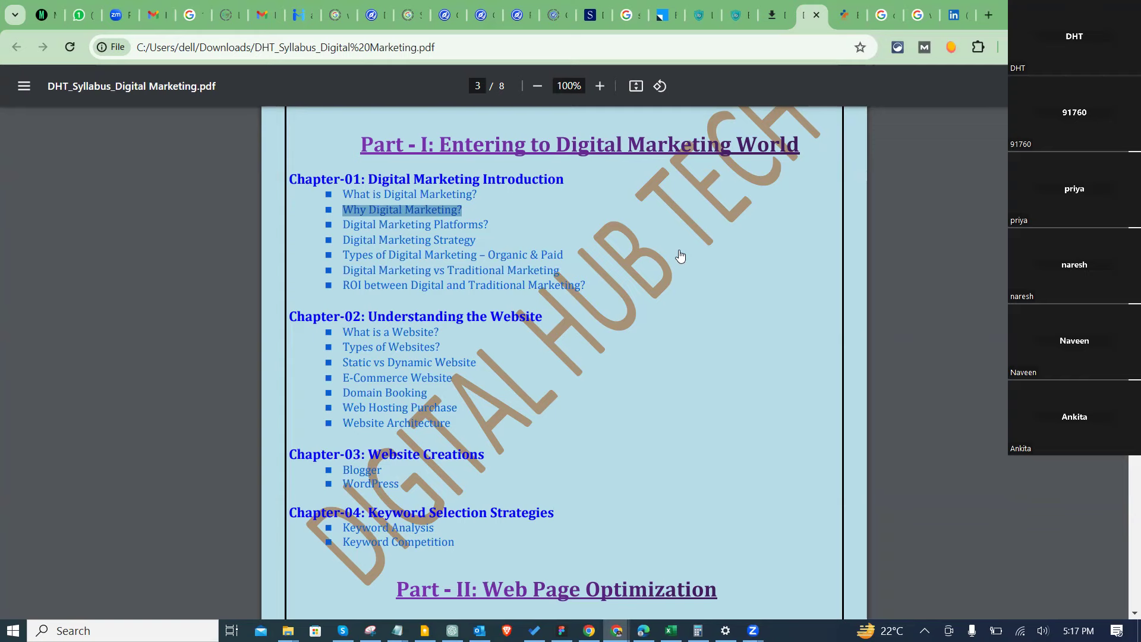
# Step: Show the desktop and close the Snipping Tool
pyautogui.hotkey('alt', 'Tab')
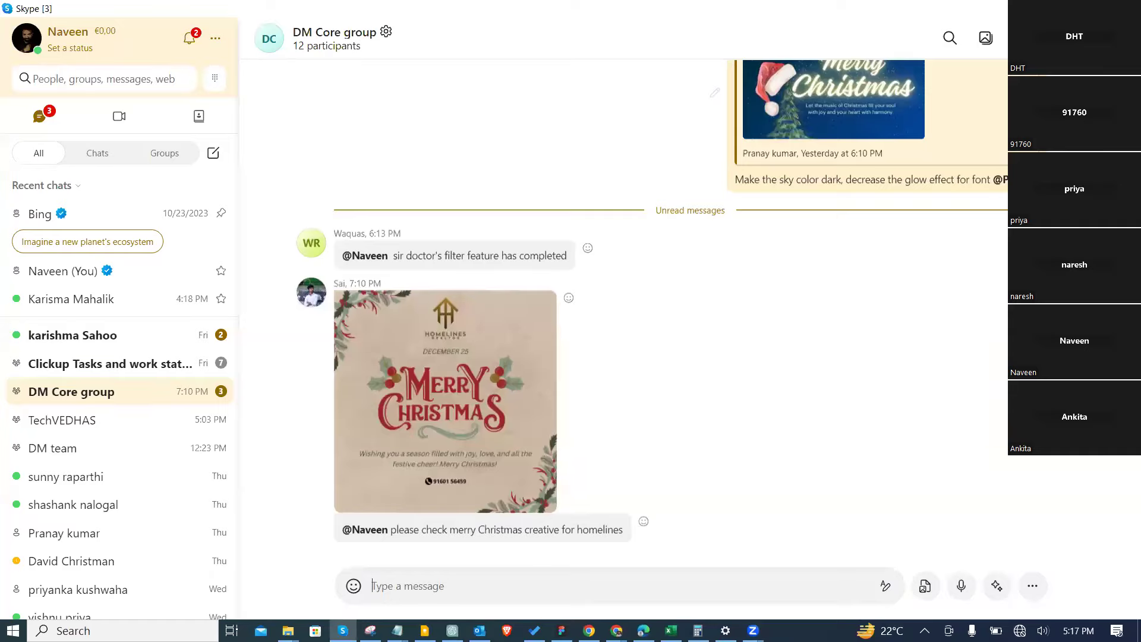
pyautogui.hotkey('alt', 'Tab')
pyautogui.hotkey('alt', 'Tab')
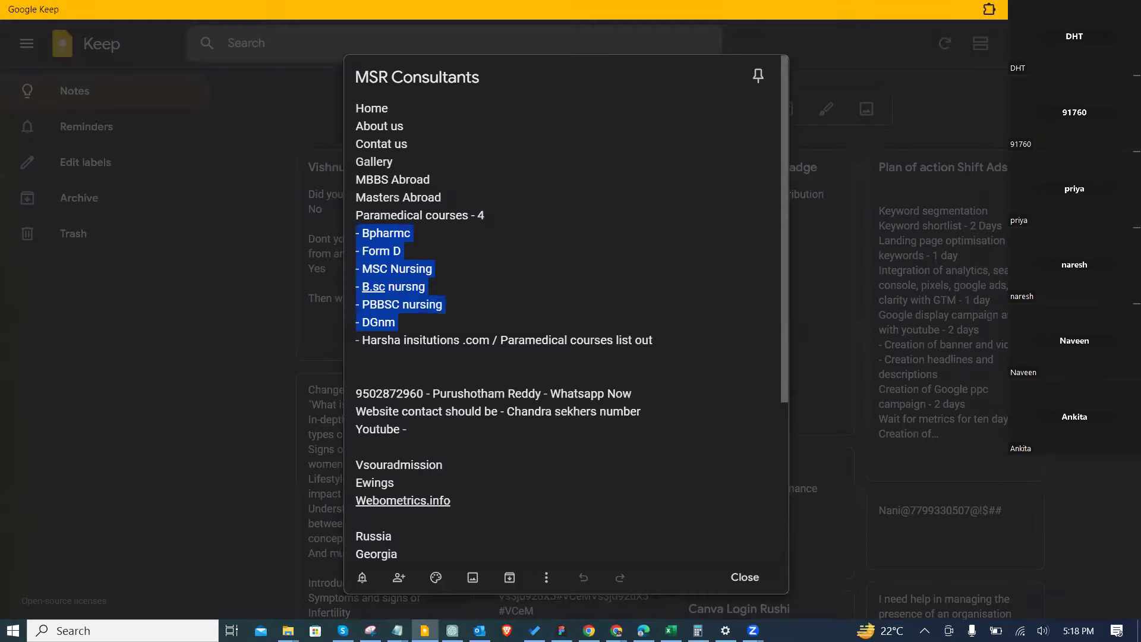
pyautogui.press('super+d')
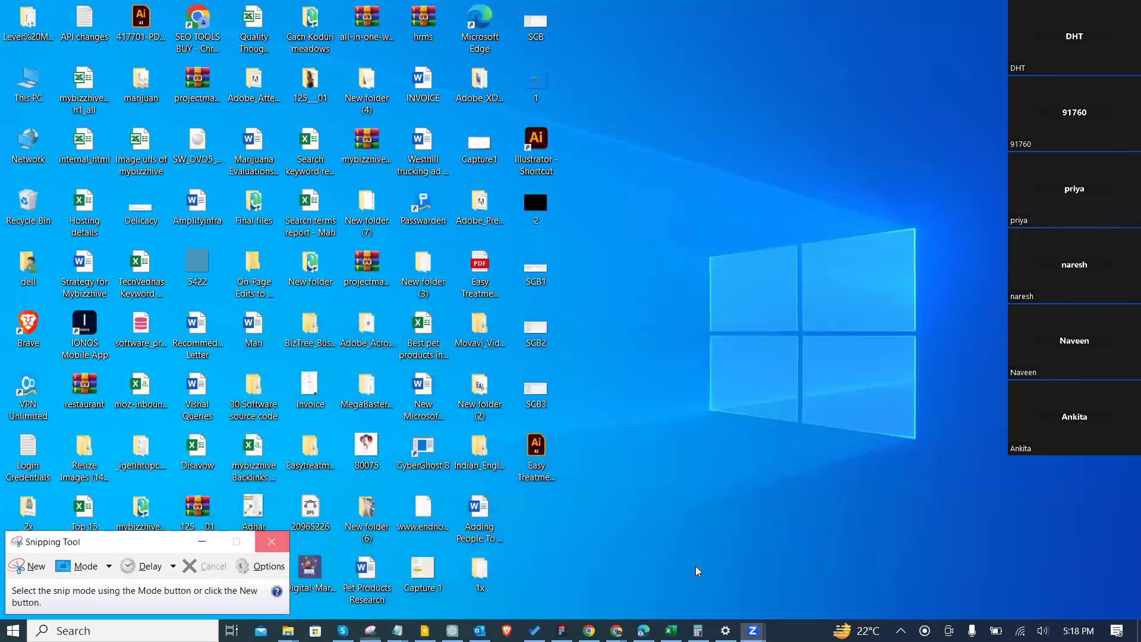
pyautogui.click(272, 541)
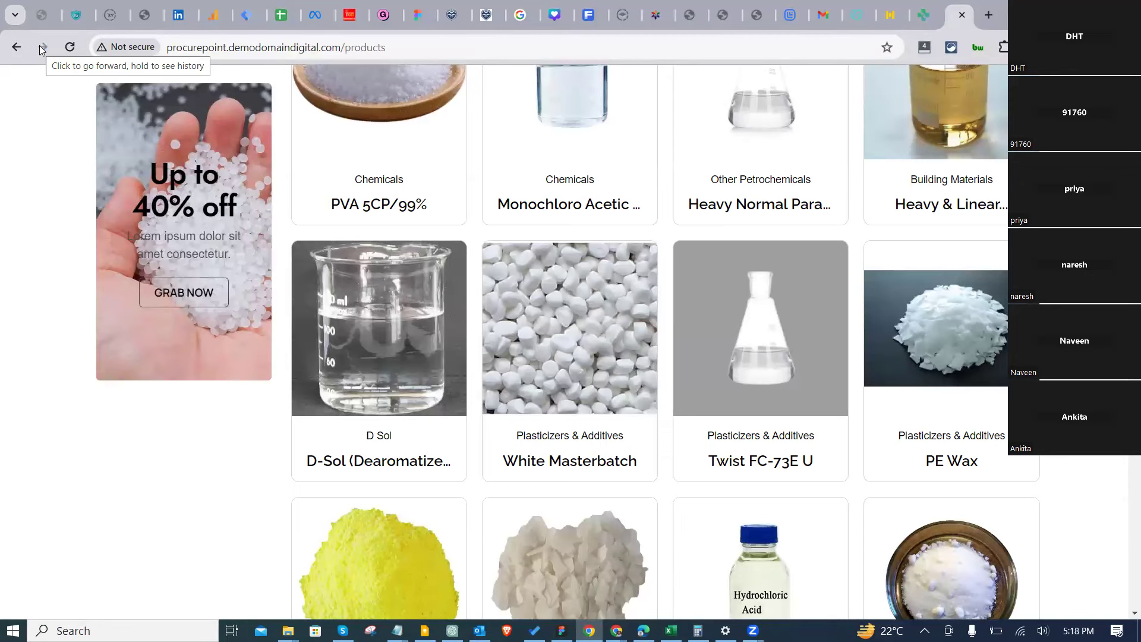
# Step: Switch to the Google Analytics report for Marijuana Evaluations AZ and examine the user acquisition chart and channel table
pyautogui.scroll(5, 234, 517)
pyautogui.scroll(8, 234, 517)
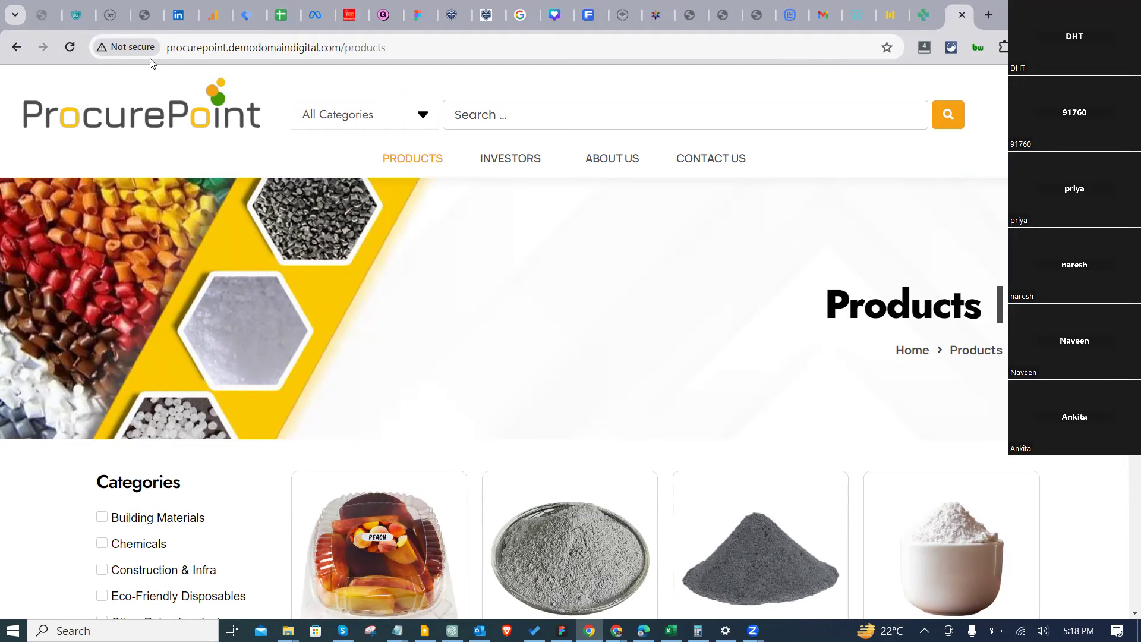
pyautogui.click(215, 23)
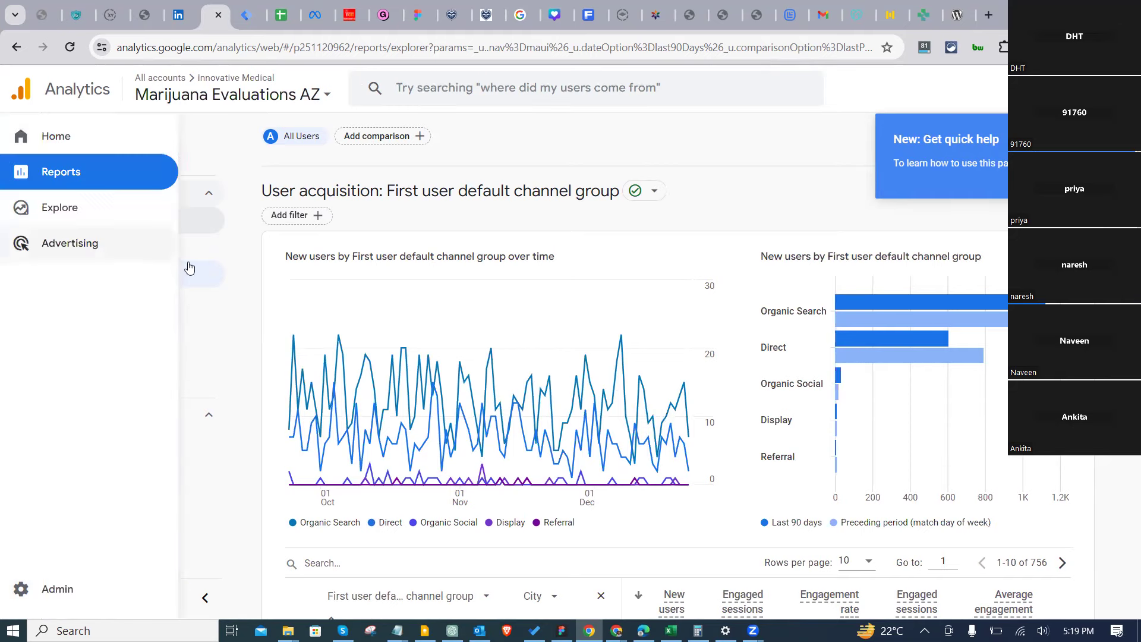
pyautogui.scroll(-6, 249, 397)
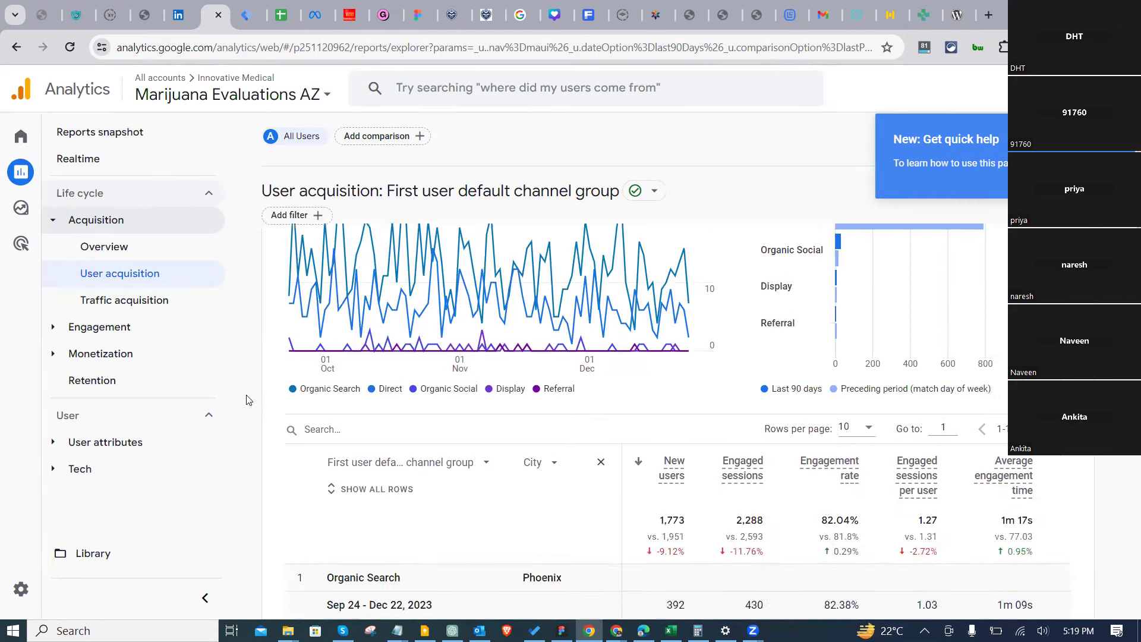
pyautogui.scroll(6, 249, 390)
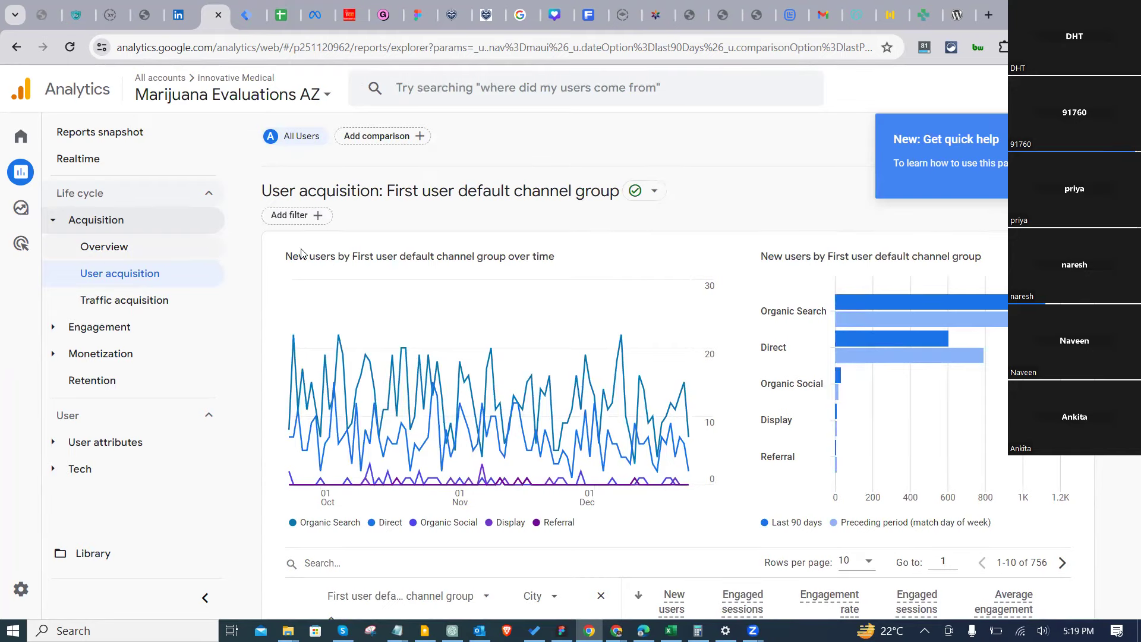
pyautogui.scroll(-7, 603, 431)
pyautogui.scroll(7, 603, 428)
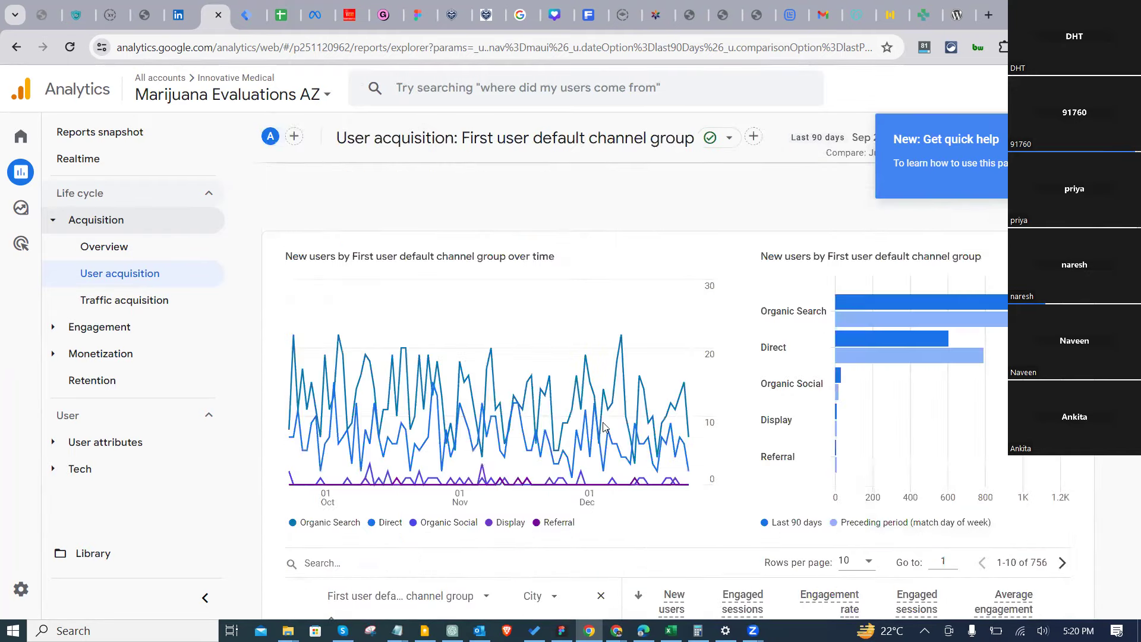
# Step: Open the Acquisition overview report and set its date range to the last 30 days
pyautogui.click(119, 247)
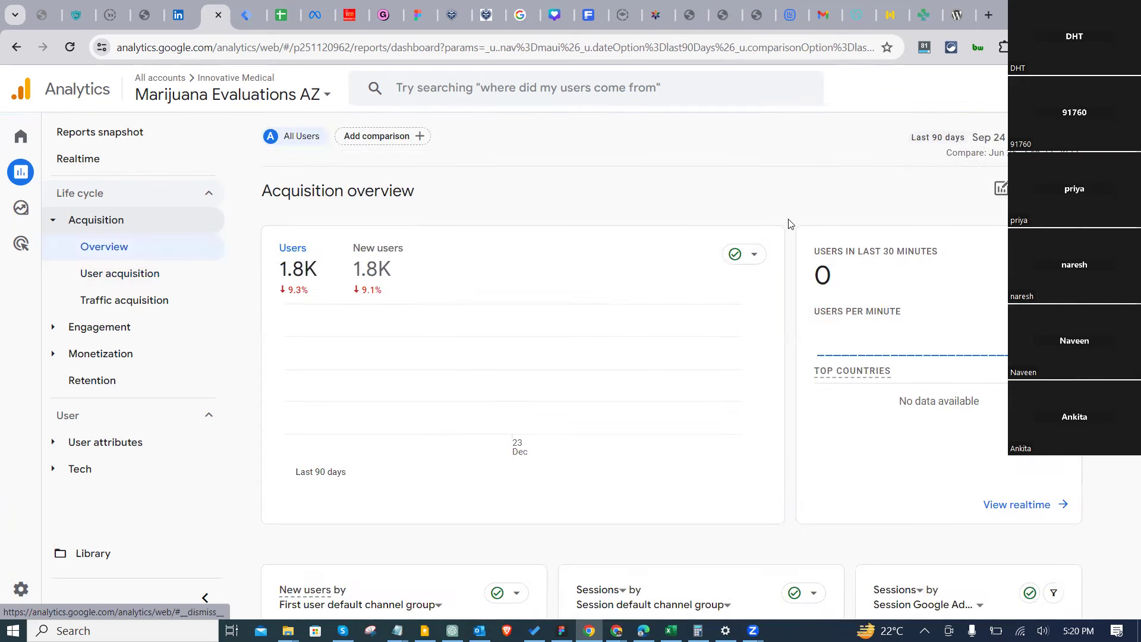
pyautogui.click(885, 146)
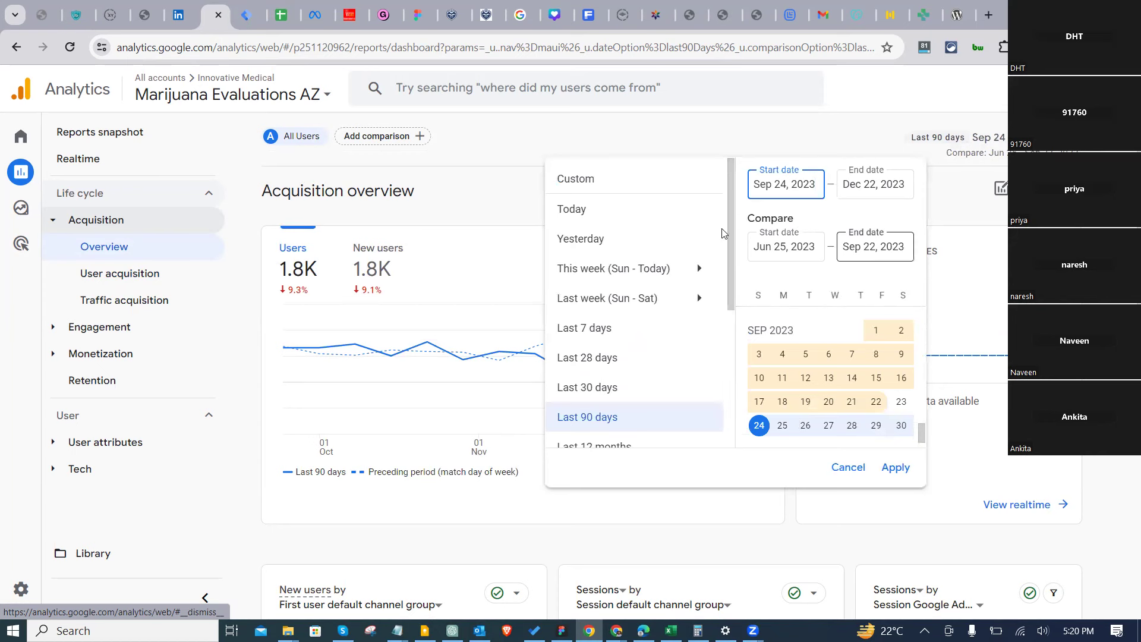
pyautogui.scroll(-4, 681, 347)
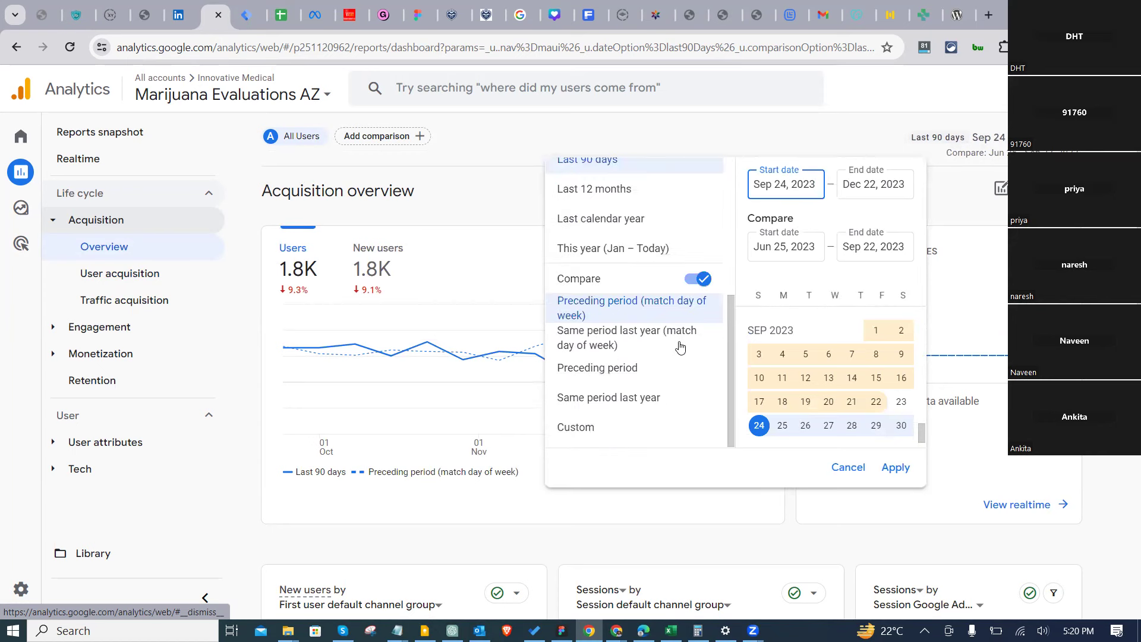
pyautogui.scroll(4, 680, 360)
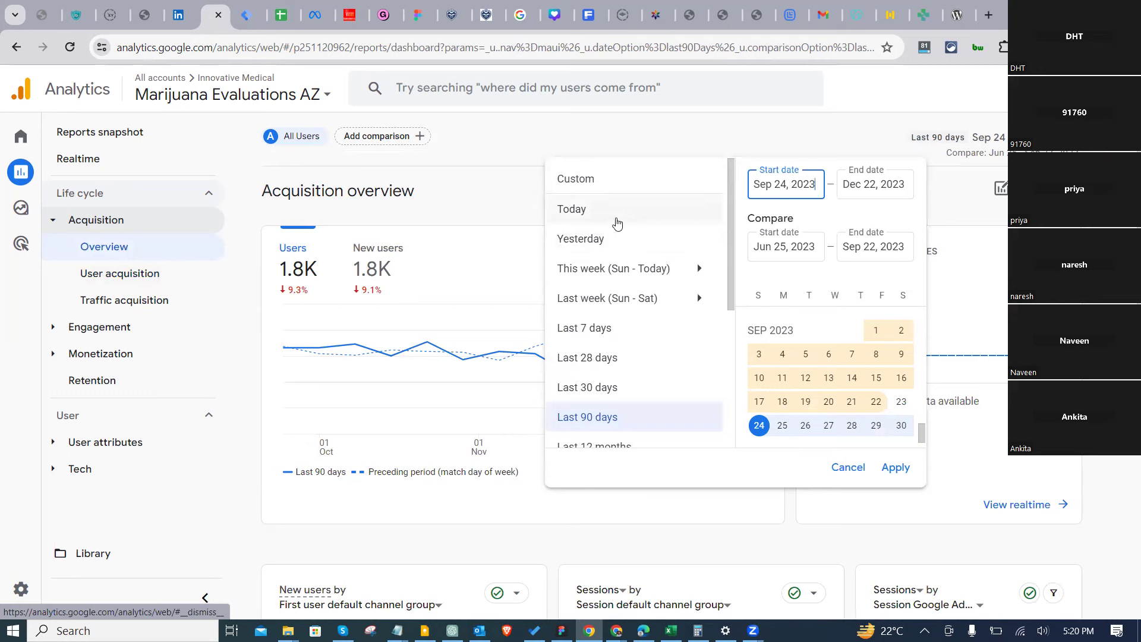
pyautogui.click(653, 398)
pyautogui.click(895, 468)
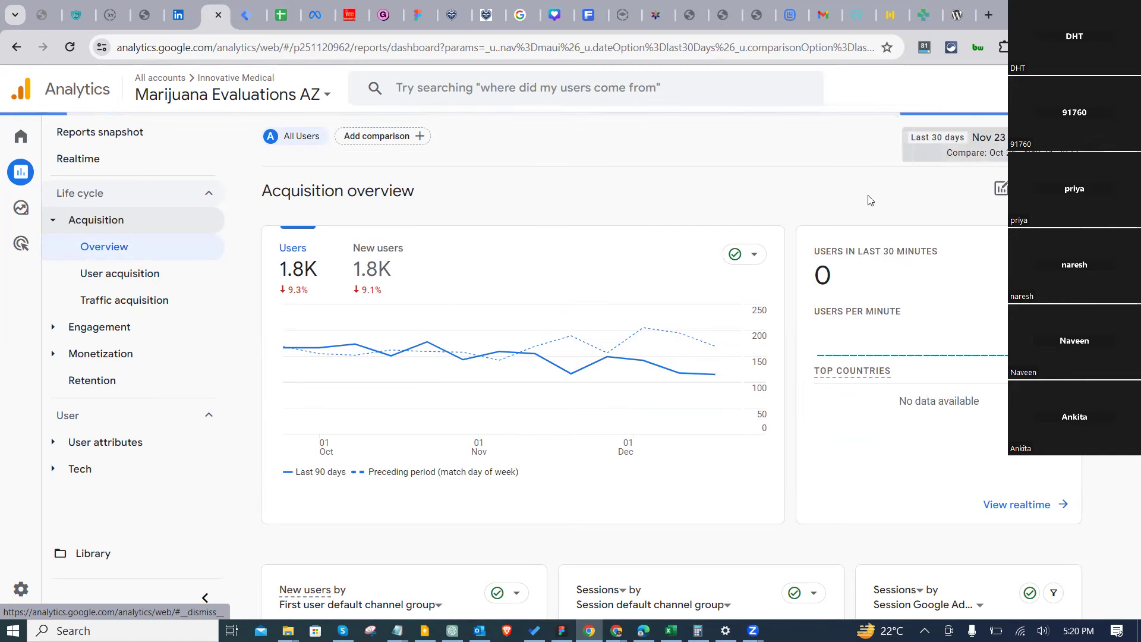
# Step: Turn off the period comparison for the Acquisition overview and apply the date settings
pyautogui.press('Return')
pyautogui.scroll(-3, 647, 381)
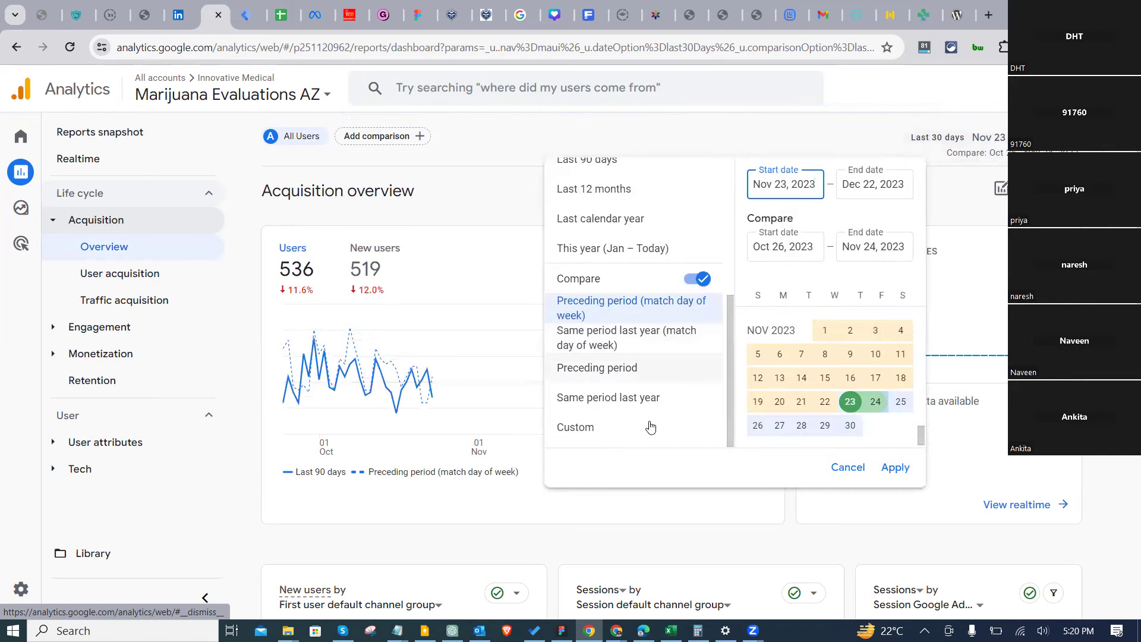
pyautogui.scroll(4, 650, 383)
pyautogui.scroll(-3, 652, 382)
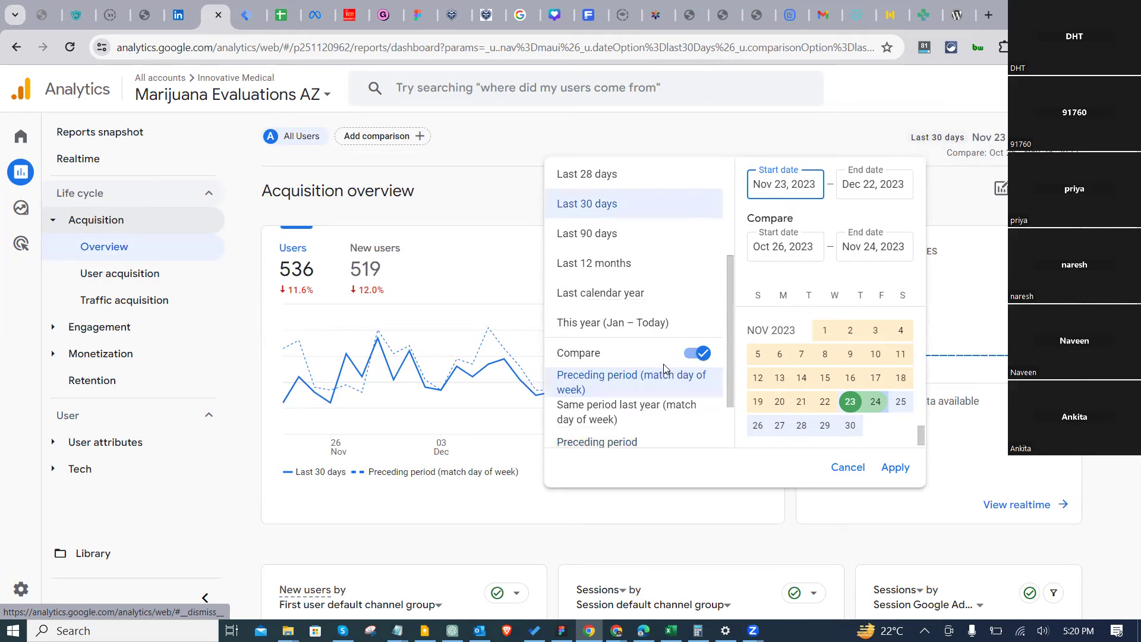
pyautogui.click(702, 353)
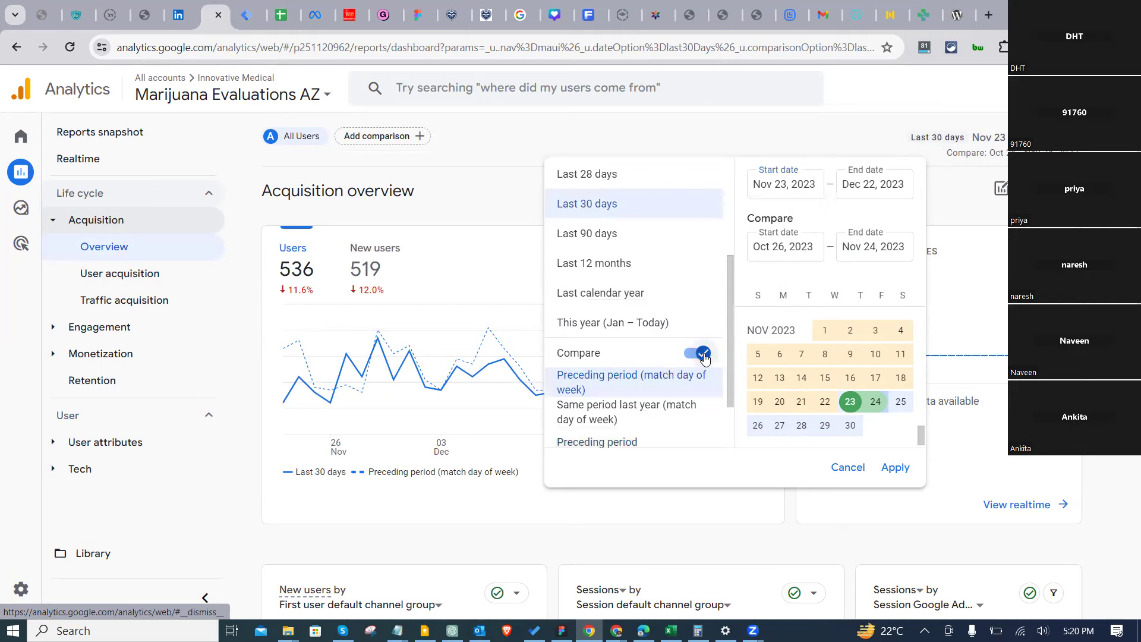
pyautogui.click(896, 469)
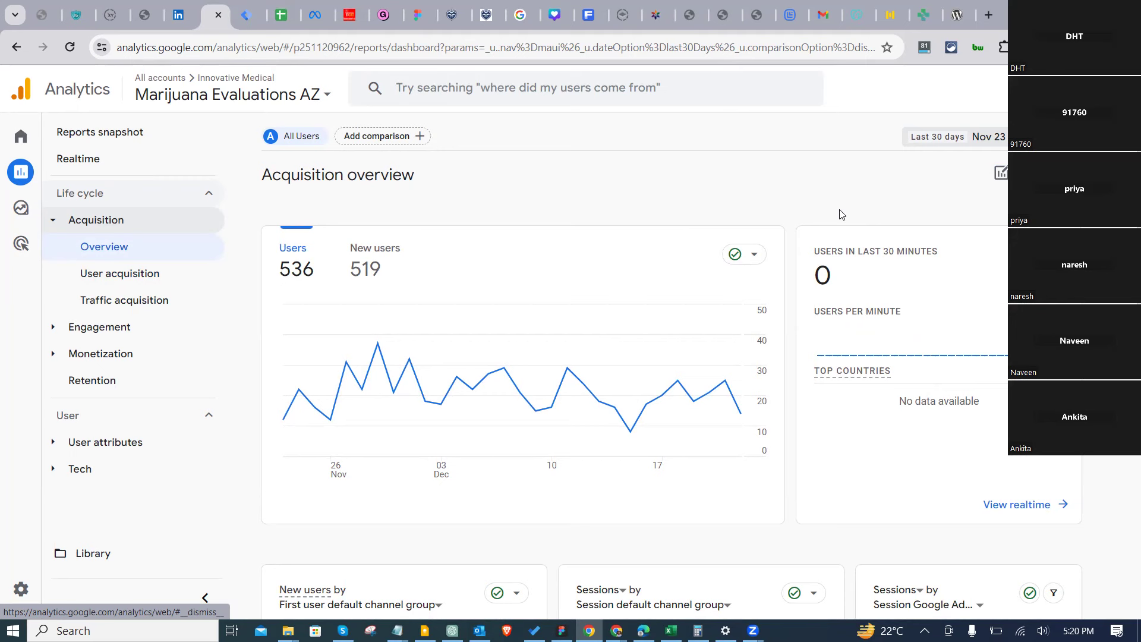
# Step: Switch to the 10 Biryanis property in the 10 Biryanis account
pyautogui.click(288, 102)
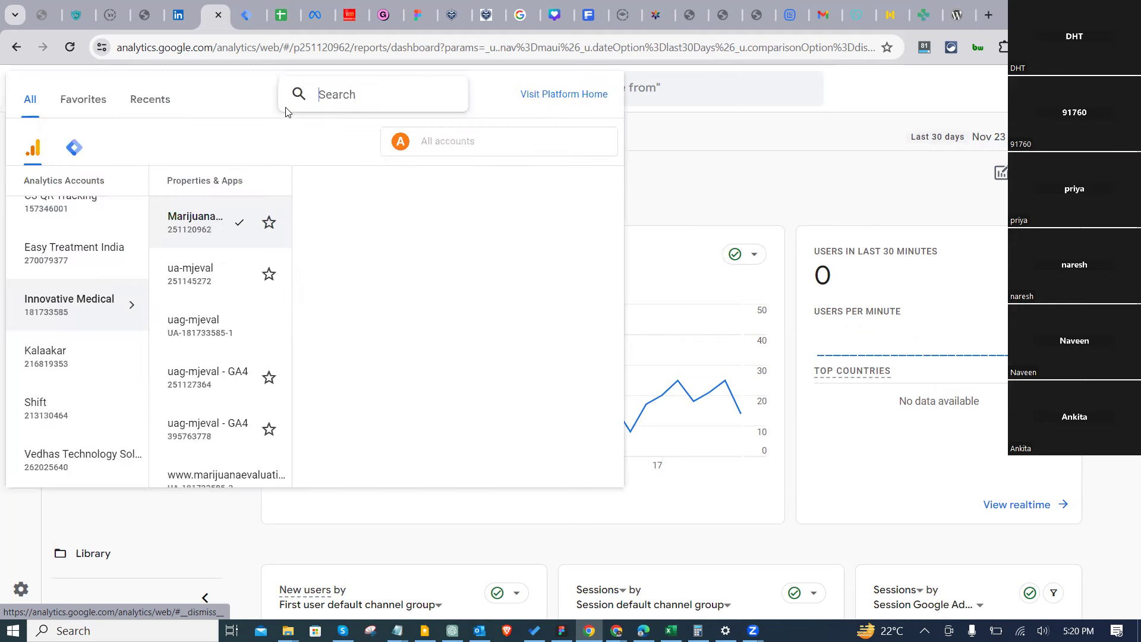
pyautogui.scroll(2, 110, 389)
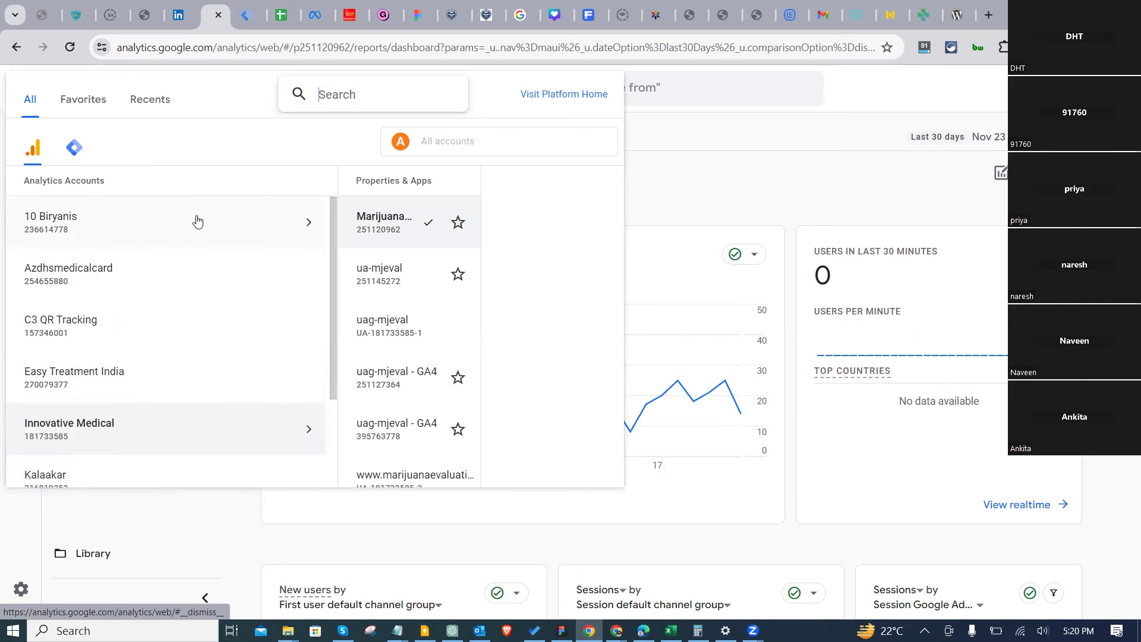
pyautogui.scroll(-3, 178, 328)
pyautogui.scroll(3, 172, 467)
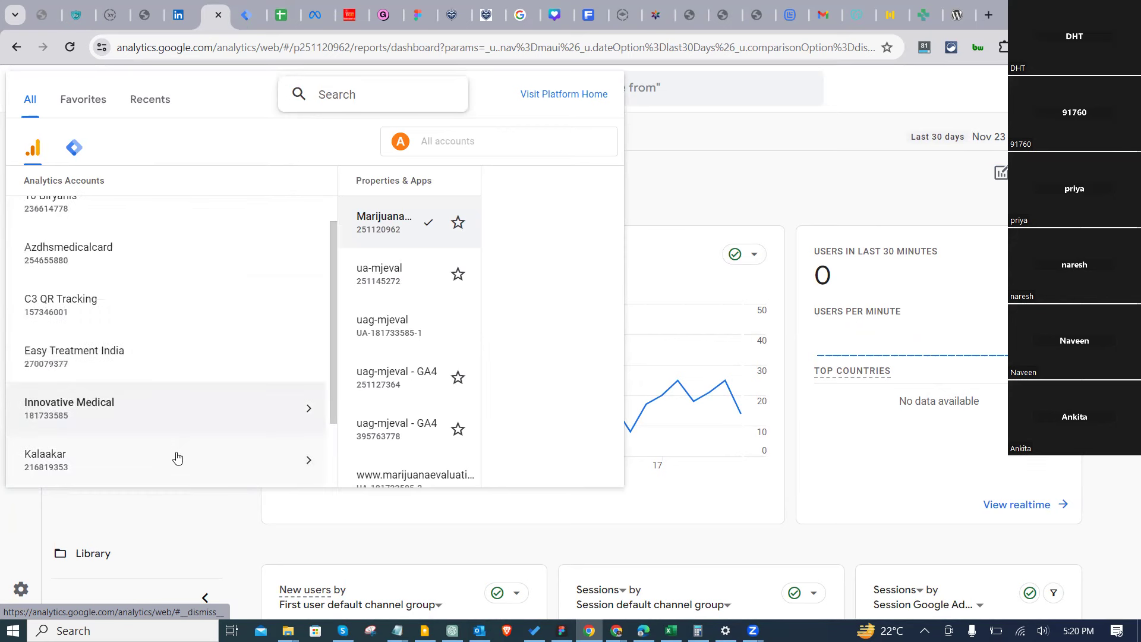
pyautogui.click(199, 228)
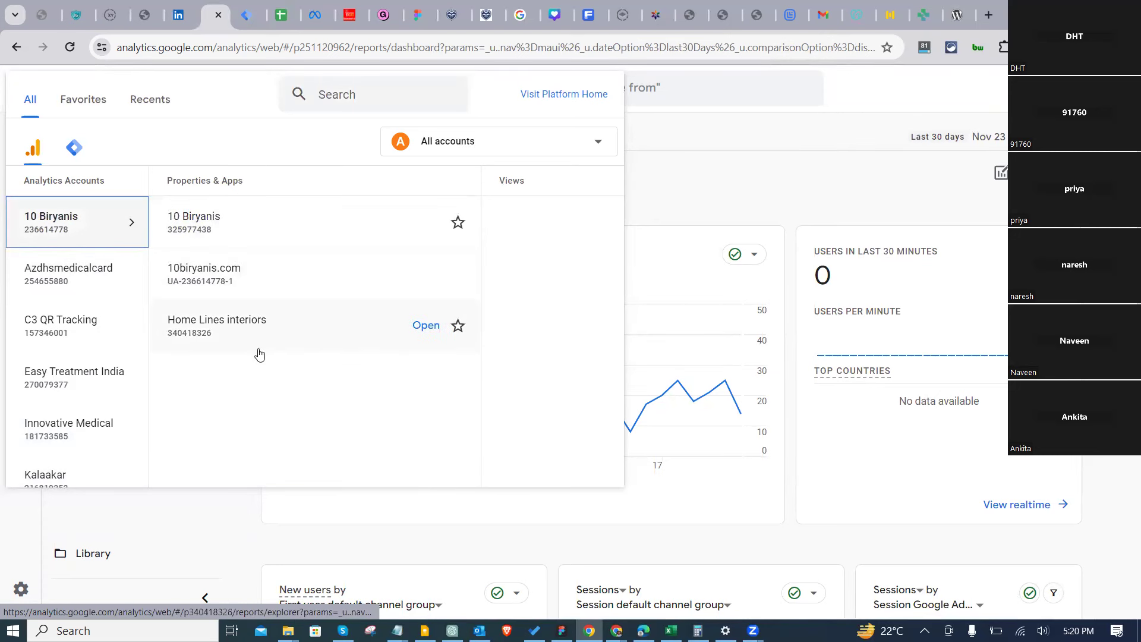
pyautogui.click(314, 236)
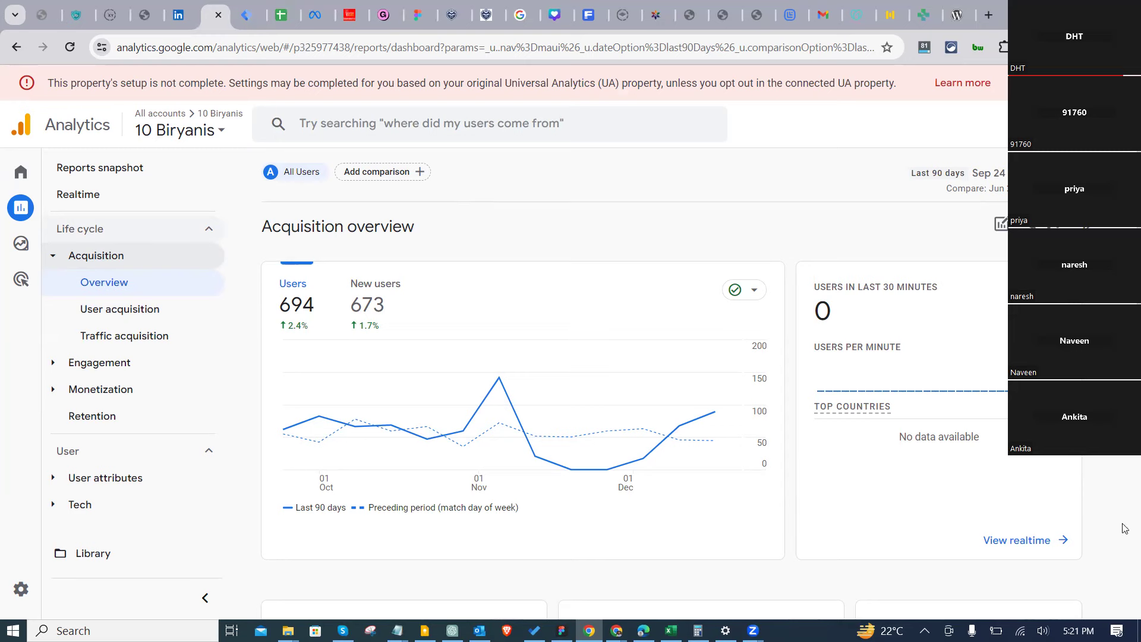
# Step: Examine the 10 Biryanis acquisition overview, including new users and sessions by default channel group
pyautogui.scroll(-9, 1125, 529)
pyautogui.scroll(8, 814, 443)
pyautogui.scroll(-4, 909, 368)
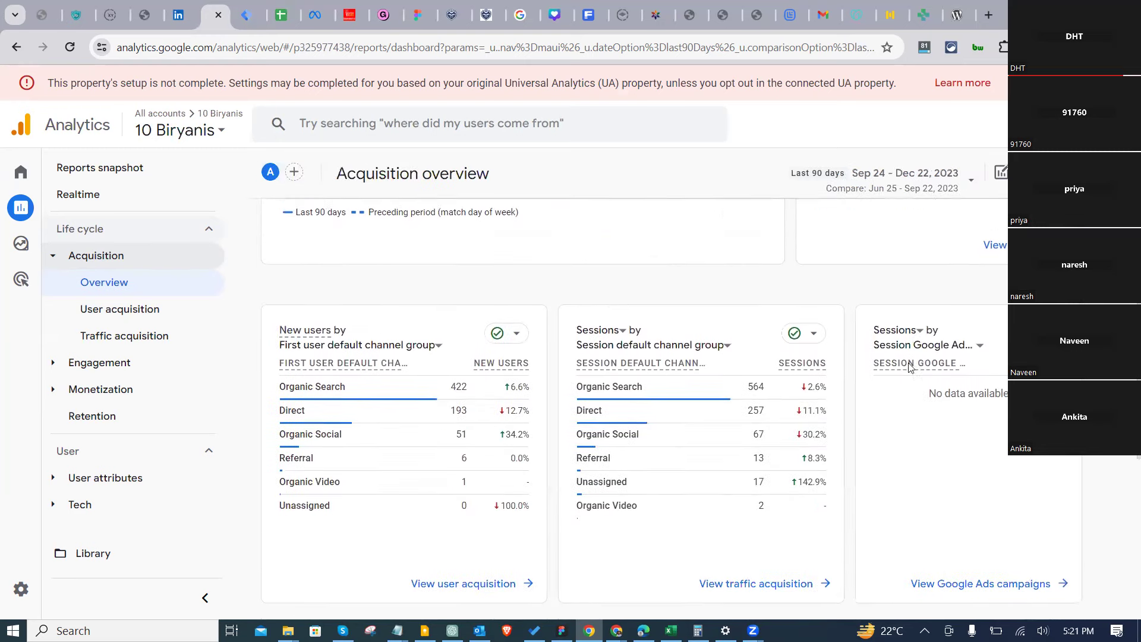
pyautogui.scroll(5, 604, 212)
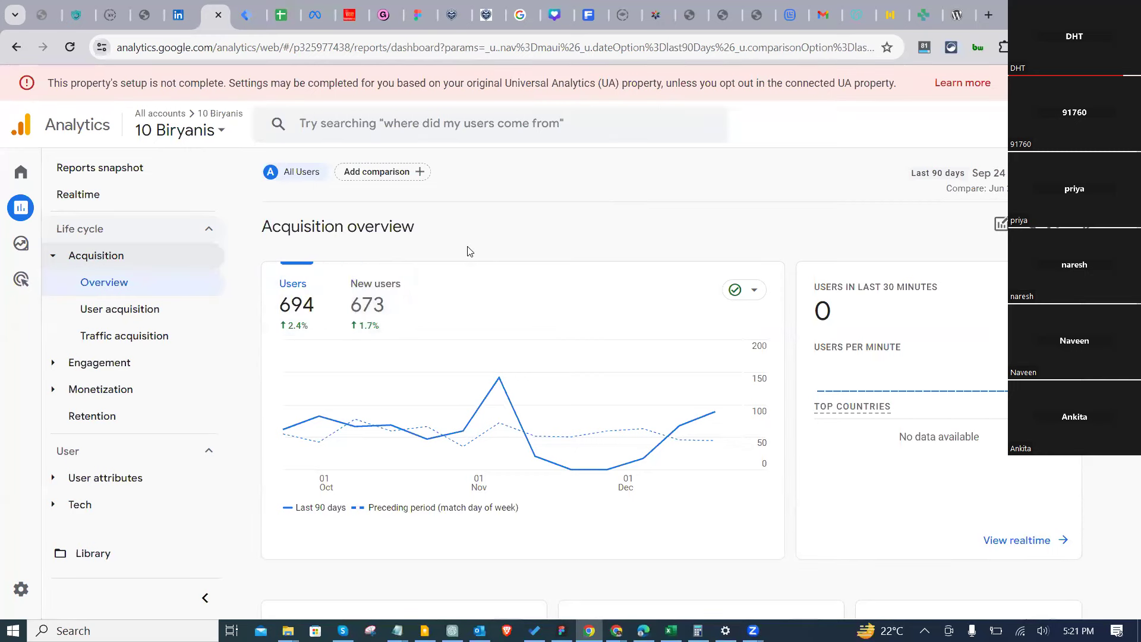
pyautogui.scroll(-10, 285, 524)
pyautogui.scroll(10, 330, 472)
# Step: Switch to the Easy Treatment India property in the Easy Treatment India account
pyautogui.click(166, 132)
pyautogui.scroll(-1, 127, 380)
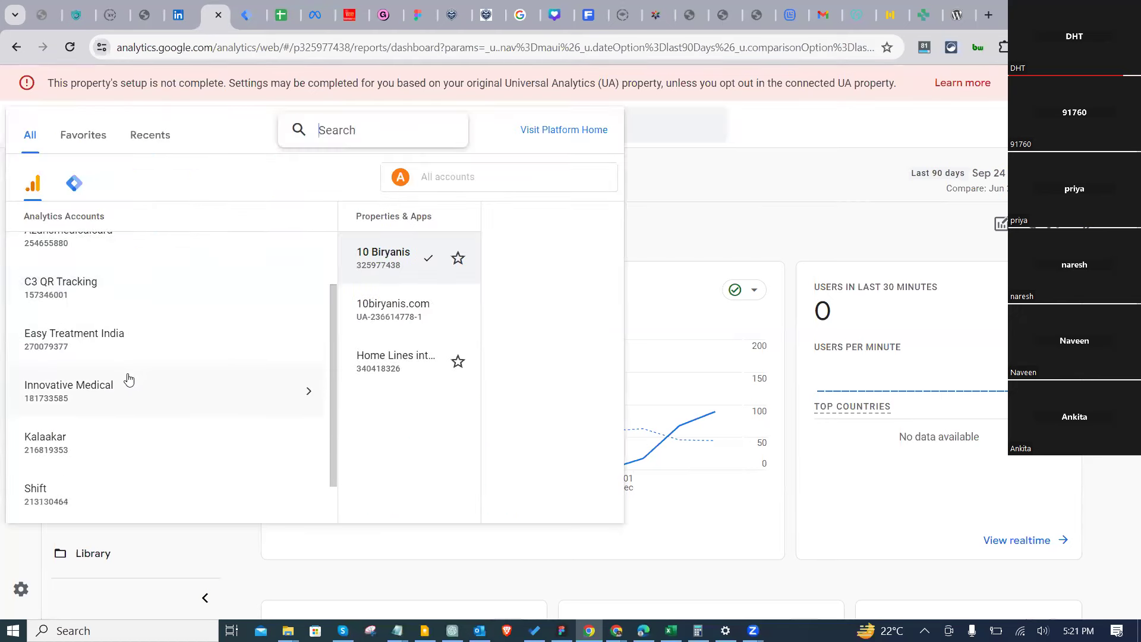
pyautogui.scroll(-1, 186, 410)
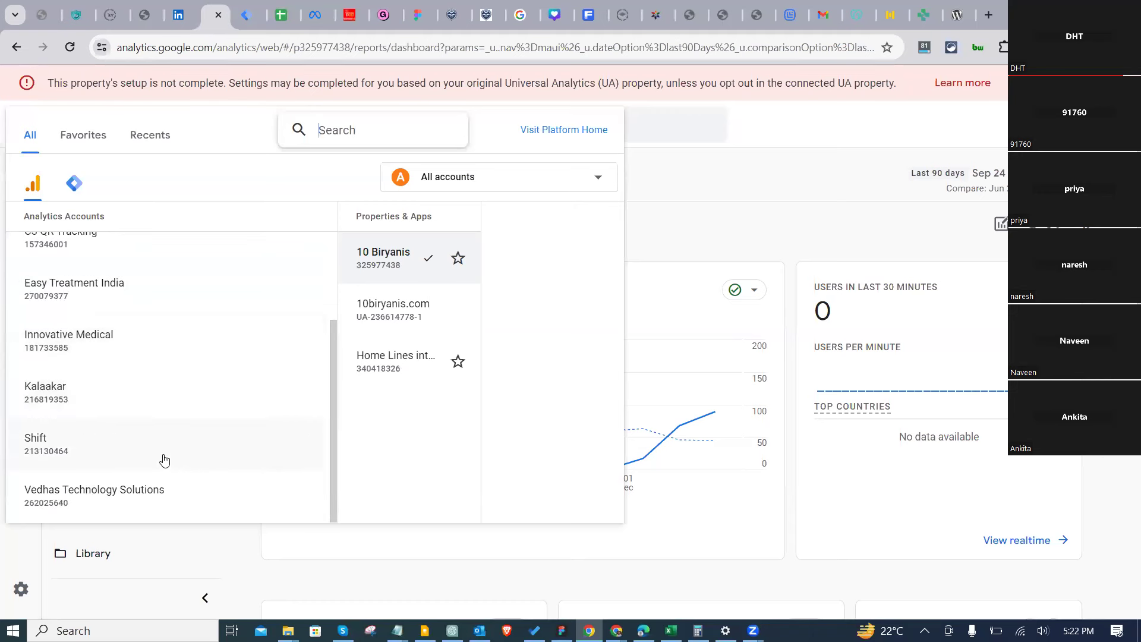
pyautogui.scroll(1, 202, 404)
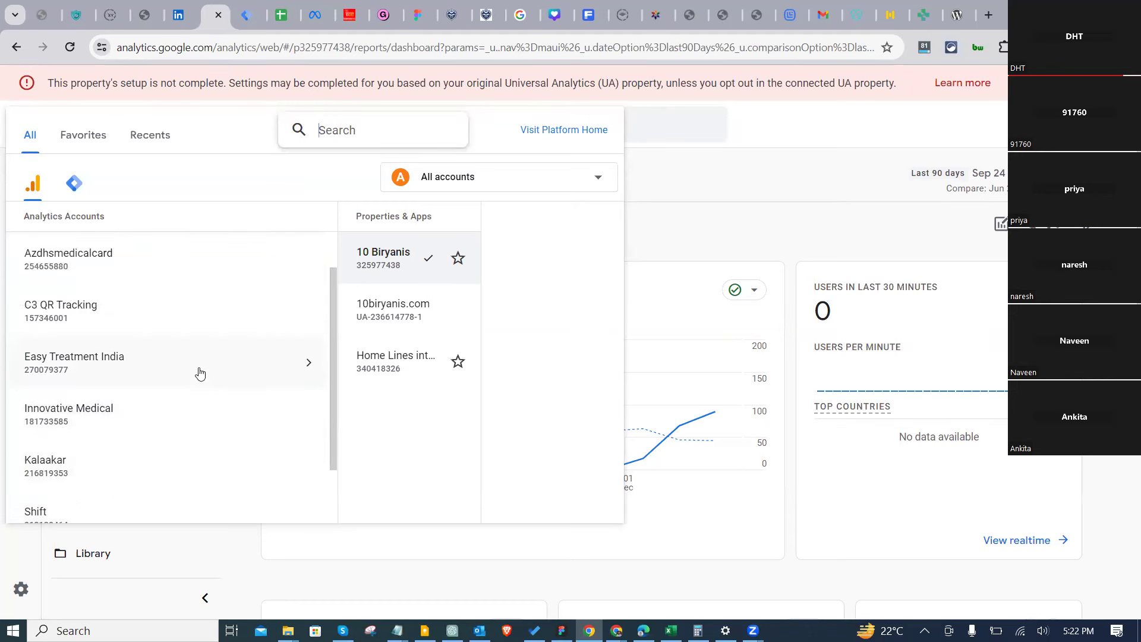
pyautogui.scroll(1, 178, 416)
pyautogui.click(163, 415)
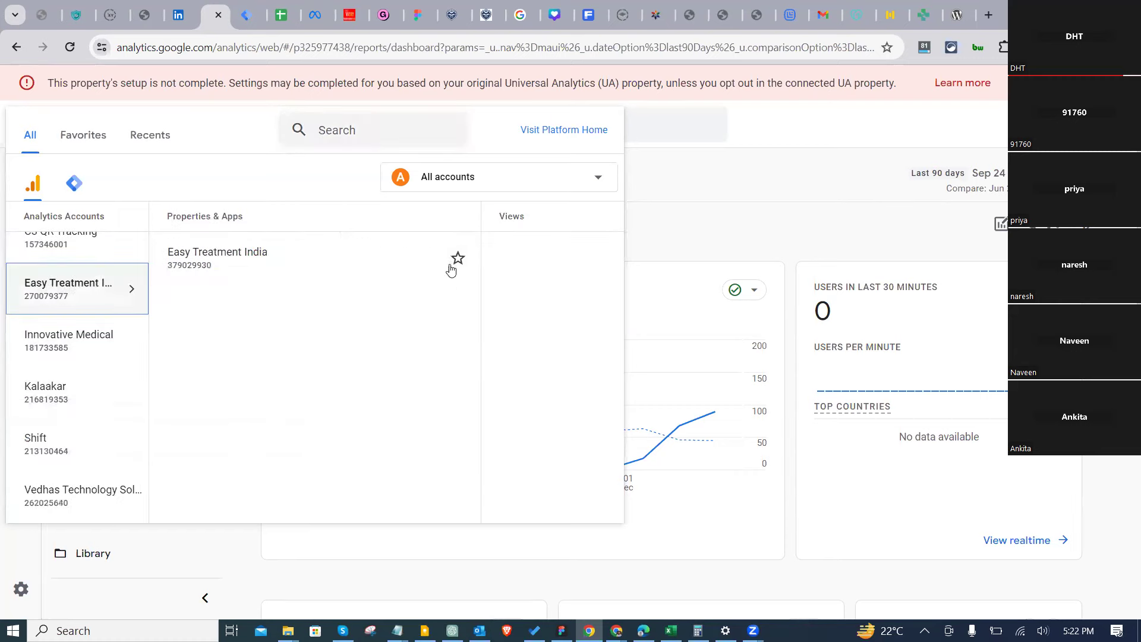
pyautogui.click(272, 260)
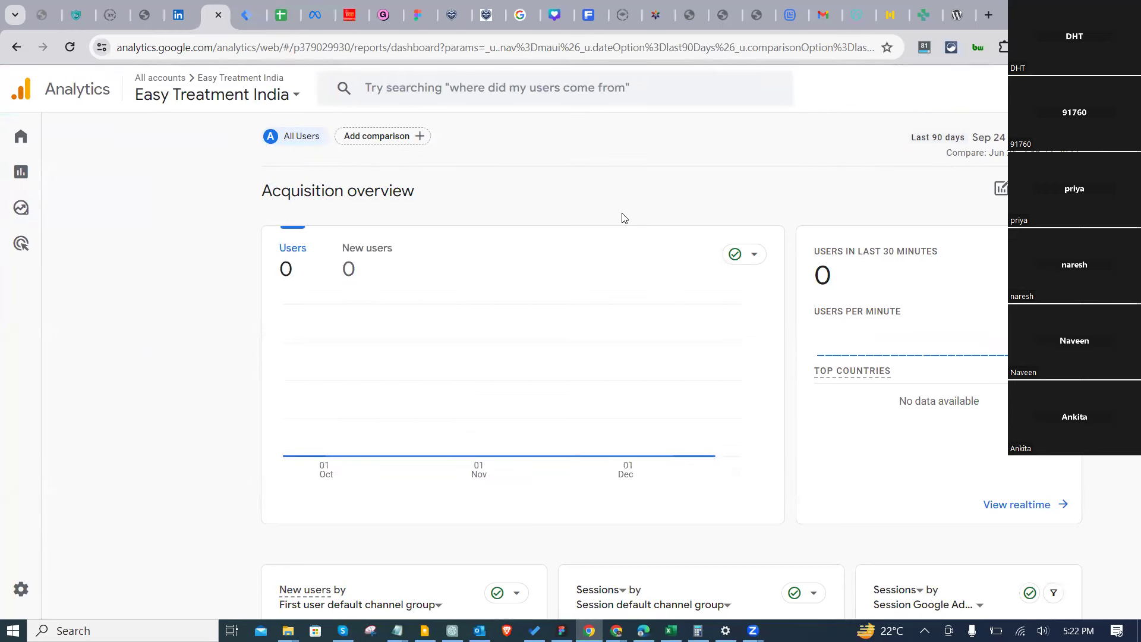
pyautogui.click(191, 100)
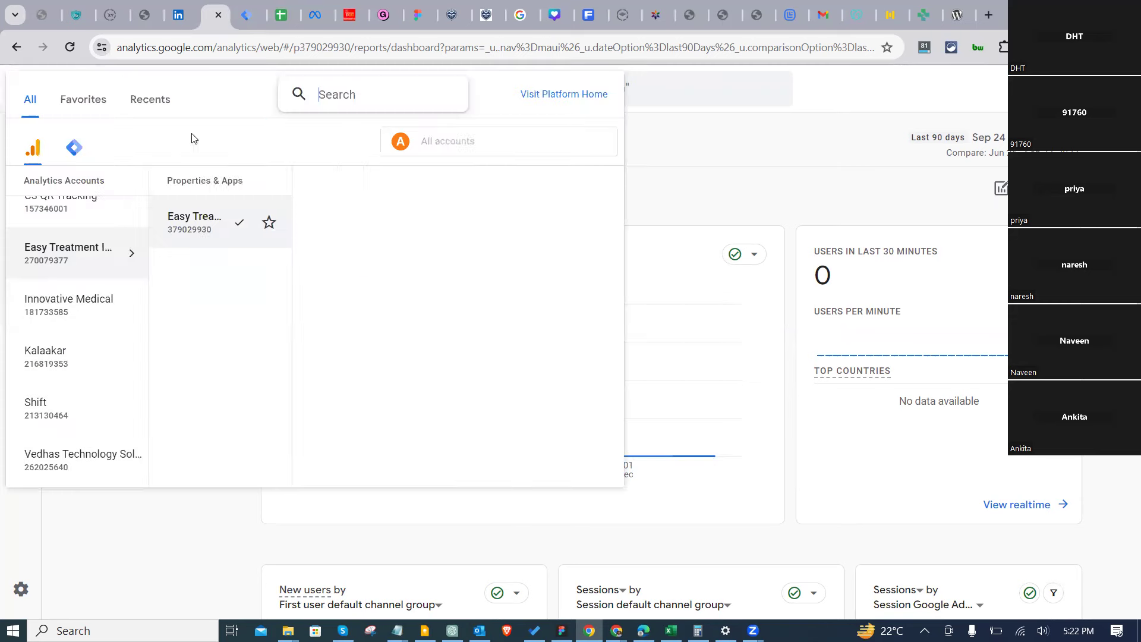
pyautogui.scroll(2, 140, 324)
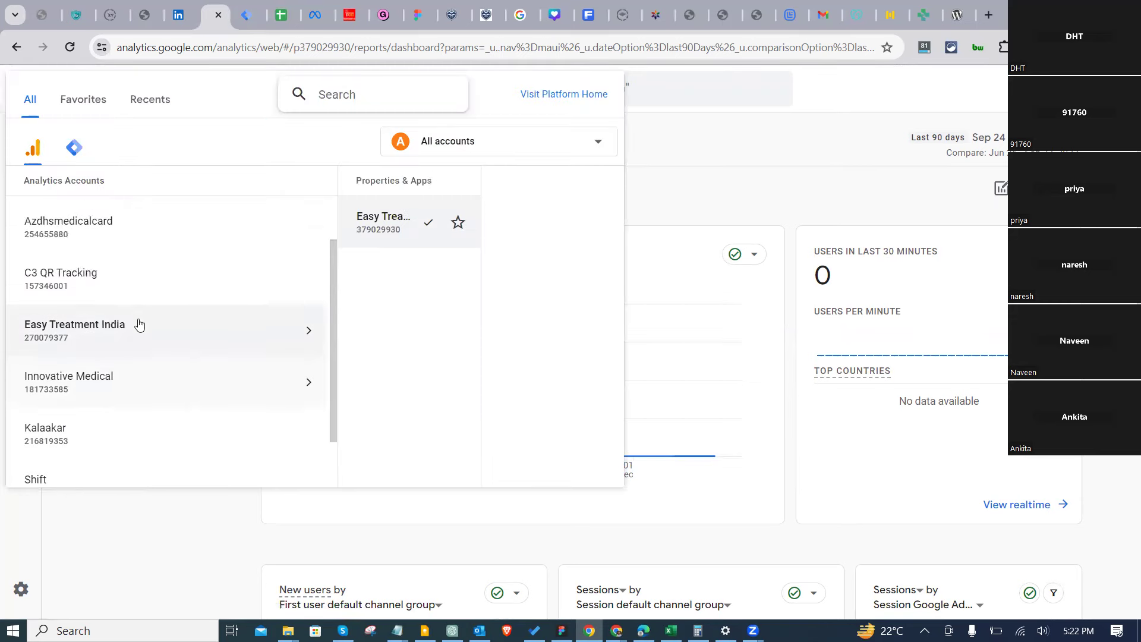
pyautogui.press('Escape')
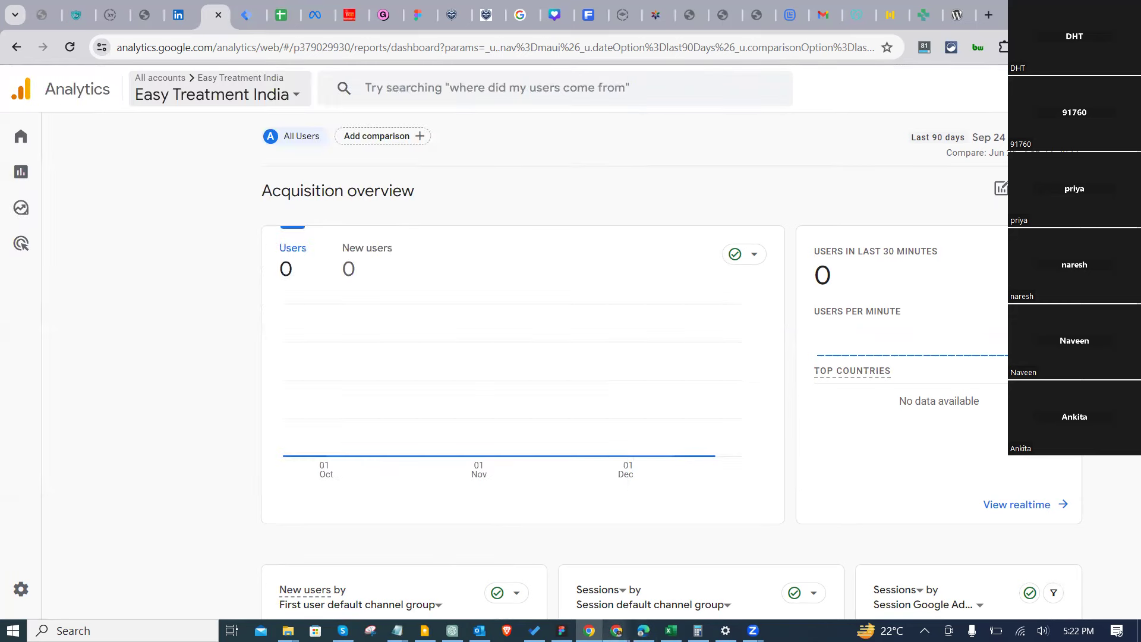
pyautogui.click(1118, 88)
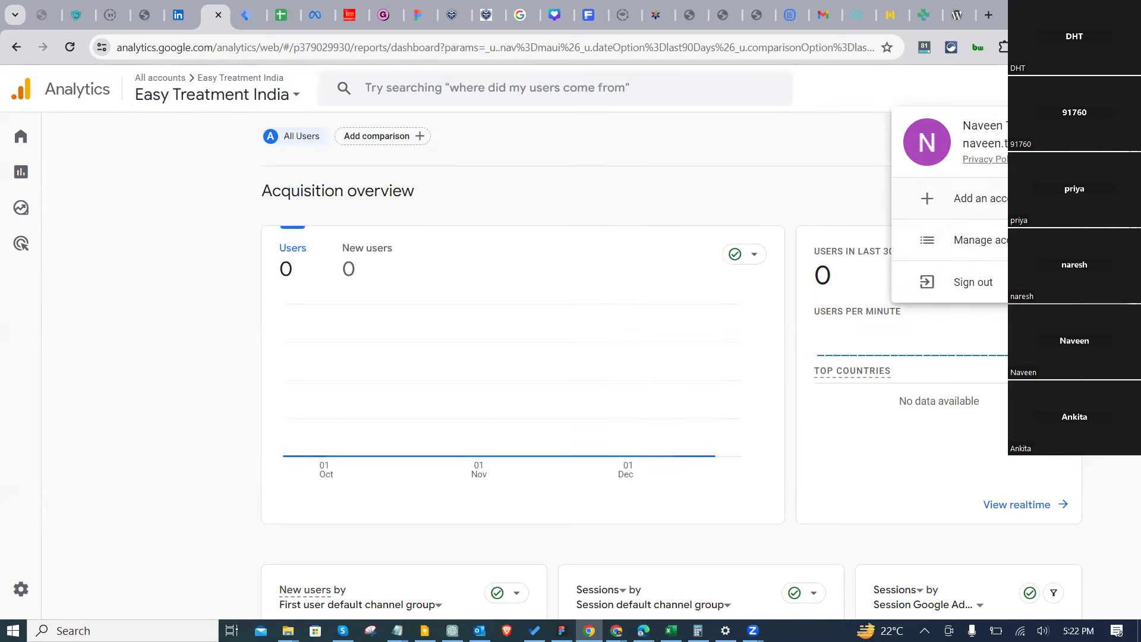
pyautogui.click(735, 173)
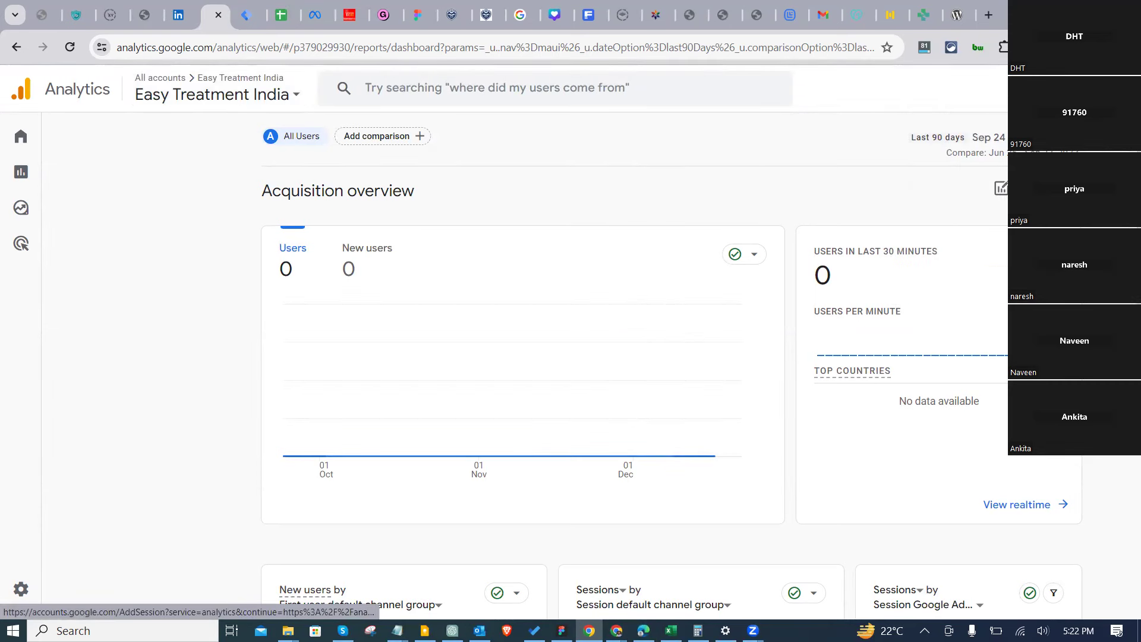
# Step: Switch to the Easy treatment browser profile and open the Acquisition overview of its Easy Treatment Analytics property
pyautogui.click(1028, 47)
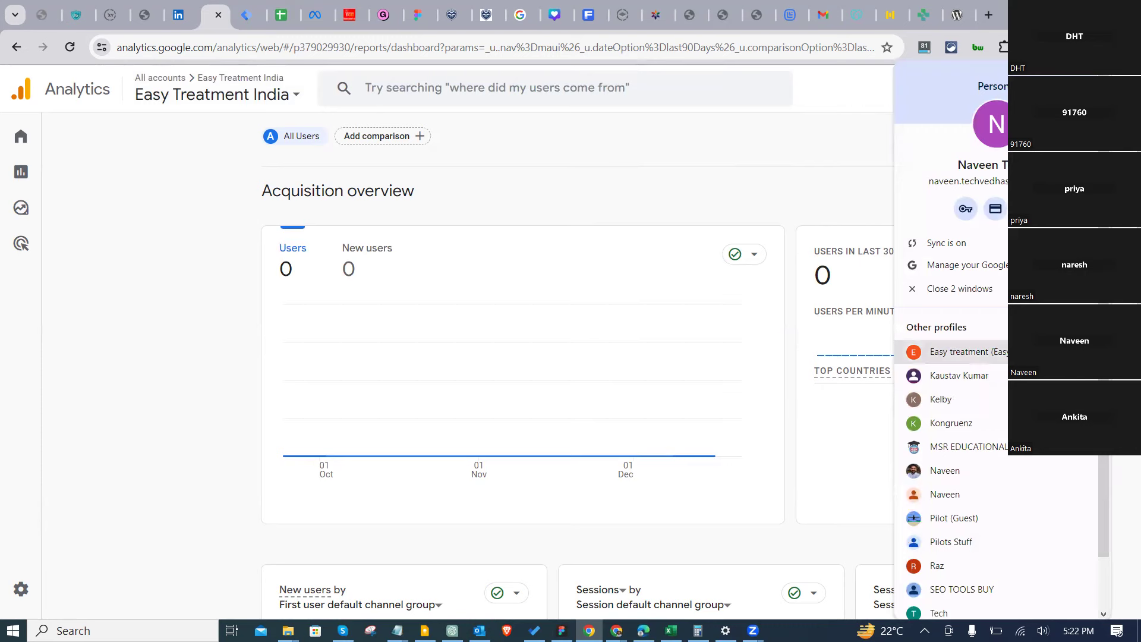
pyautogui.click(957, 351)
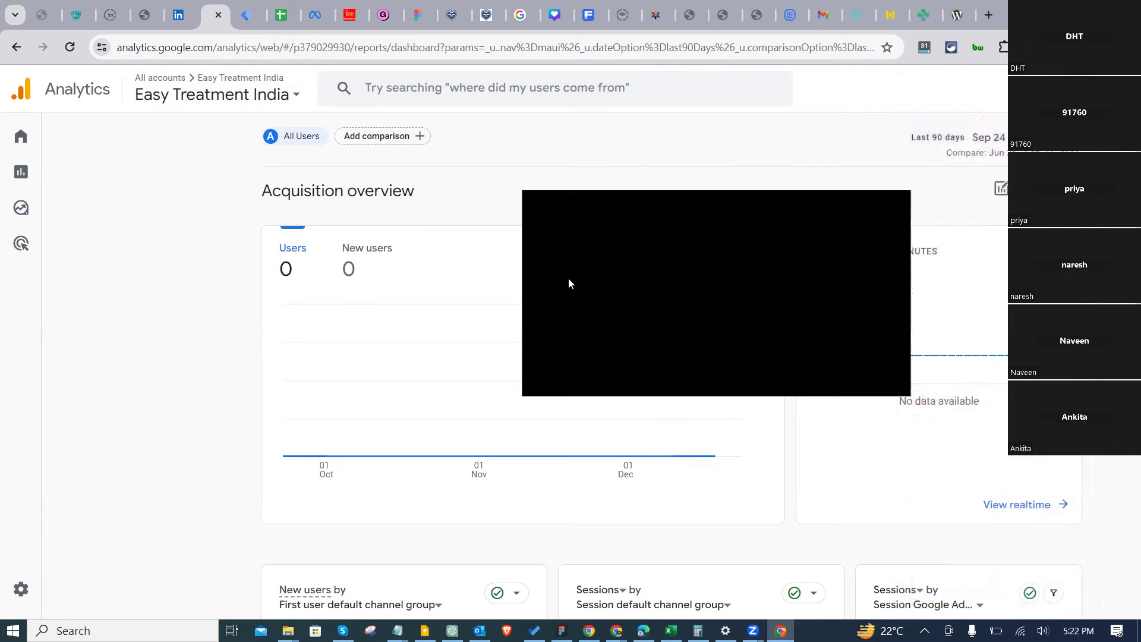
pyautogui.click(858, 204)
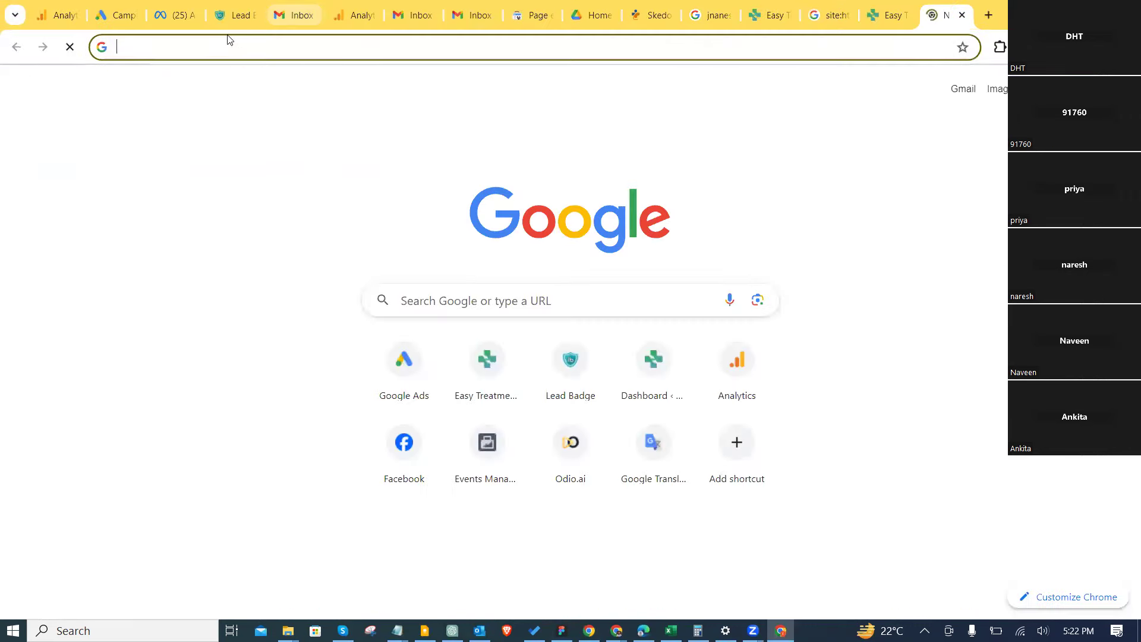
pyautogui.click(365, 16)
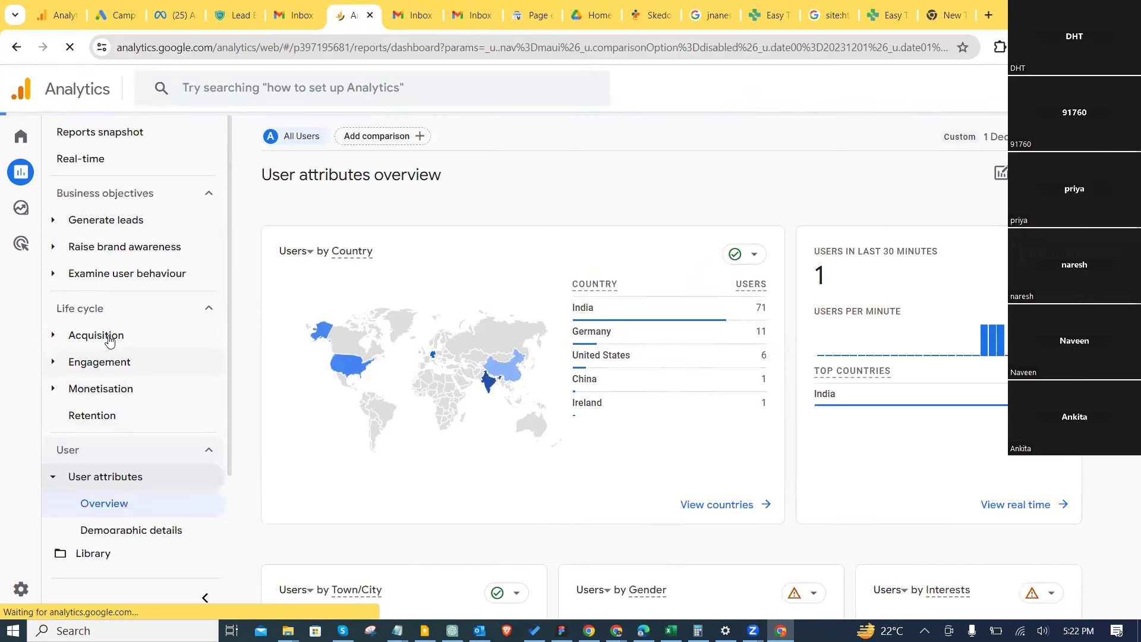
pyautogui.click(108, 338)
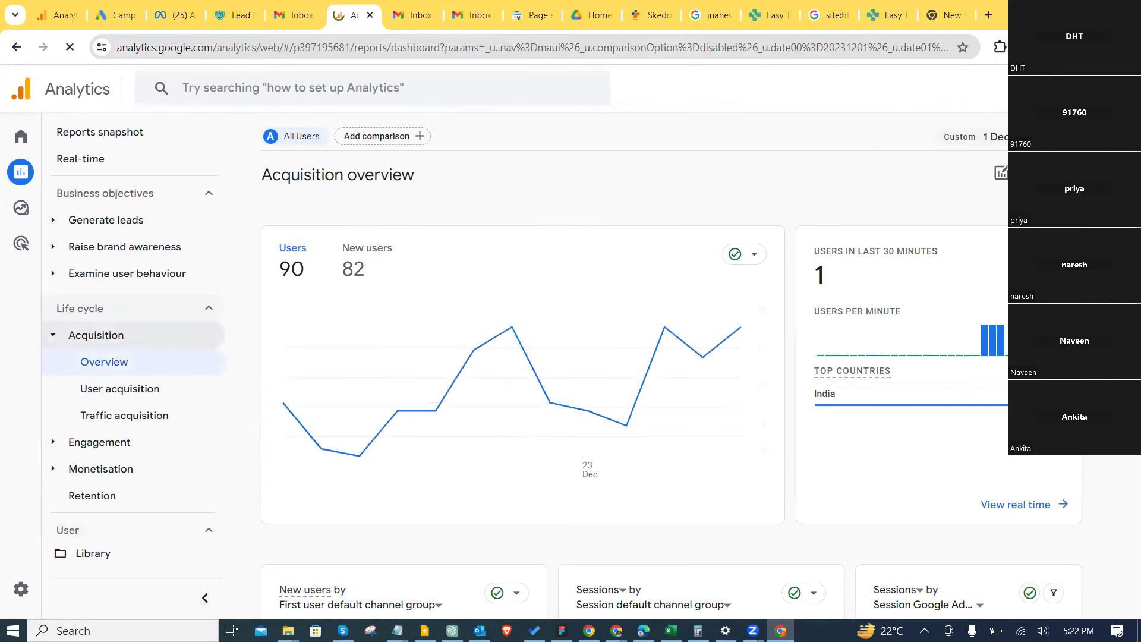
# Step: Set the Acquisition overview's date range to Last 30 days and review new users and sessions by channel group
pyautogui.click(974, 136)
pyautogui.scroll(1, 945, 235)
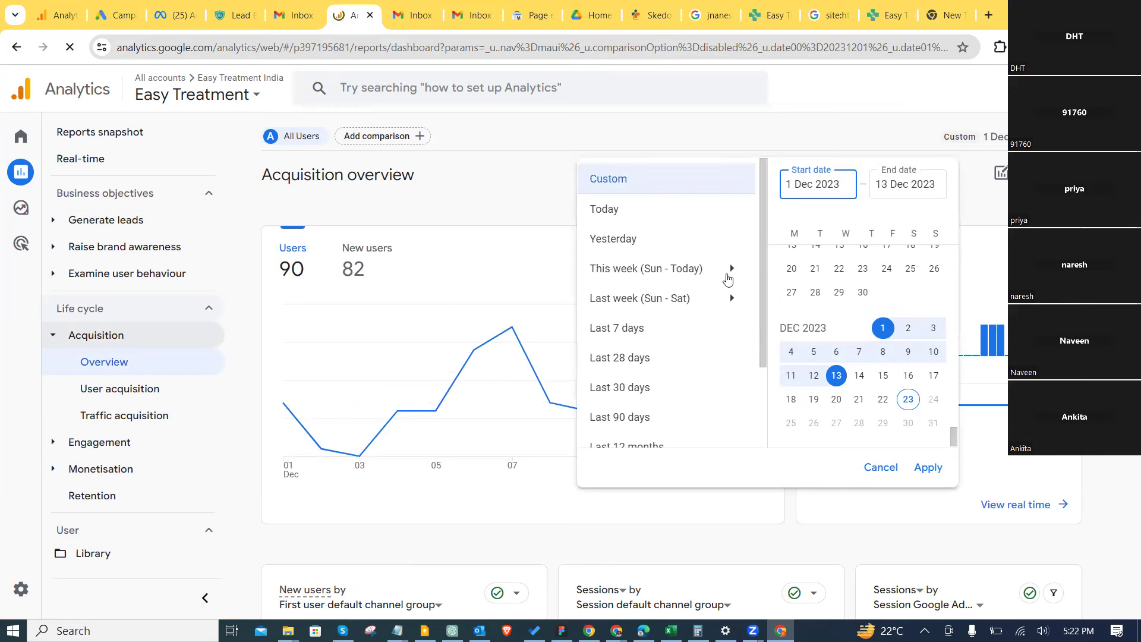
pyautogui.click(684, 389)
pyautogui.click(938, 474)
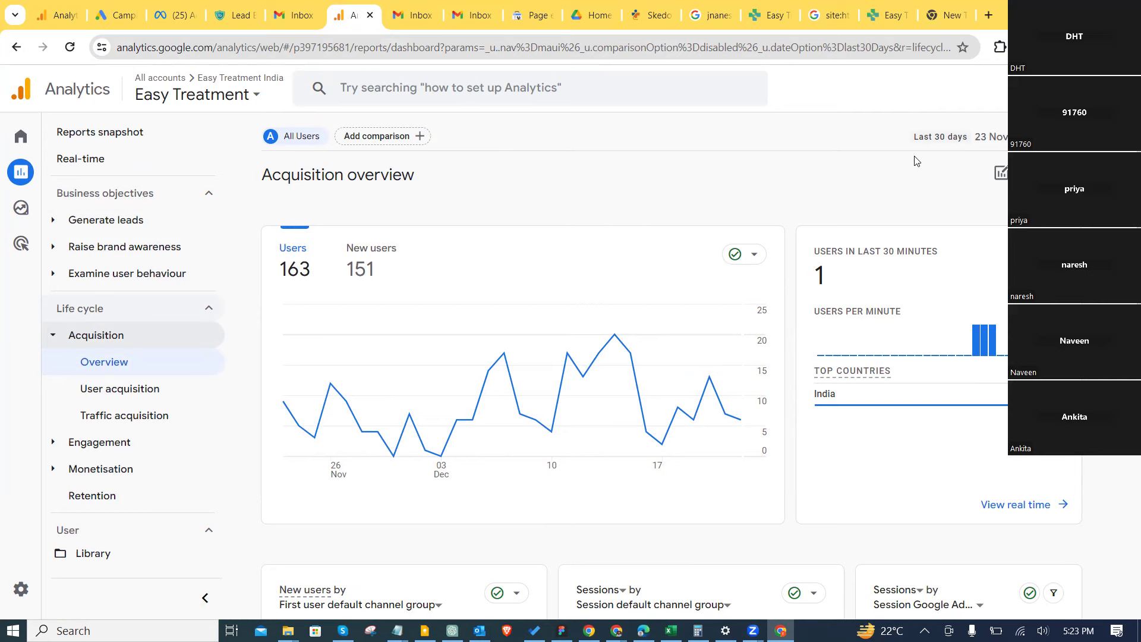
pyautogui.scroll(-5, 782, 528)
pyautogui.scroll(3, 782, 528)
pyautogui.scroll(-4, 238, 466)
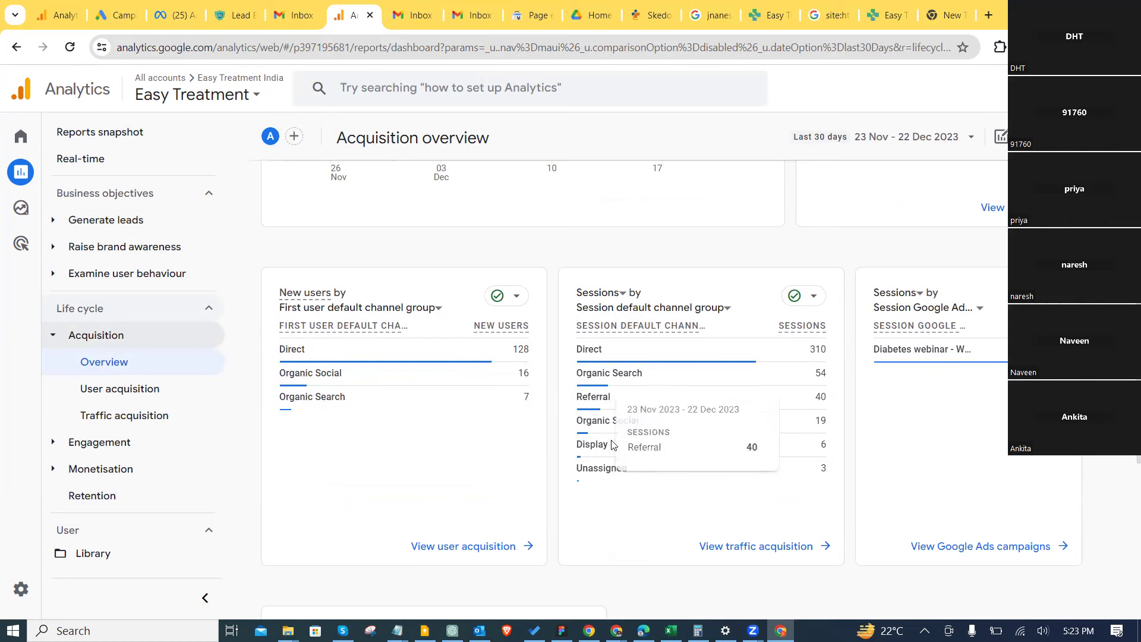
pyautogui.scroll(-5, 613, 446)
pyautogui.scroll(10, 644, 434)
# Step: Add Town/City as a secondary dimension to the Traffic acquisition report's table and review the channels by city
pyautogui.click(135, 410)
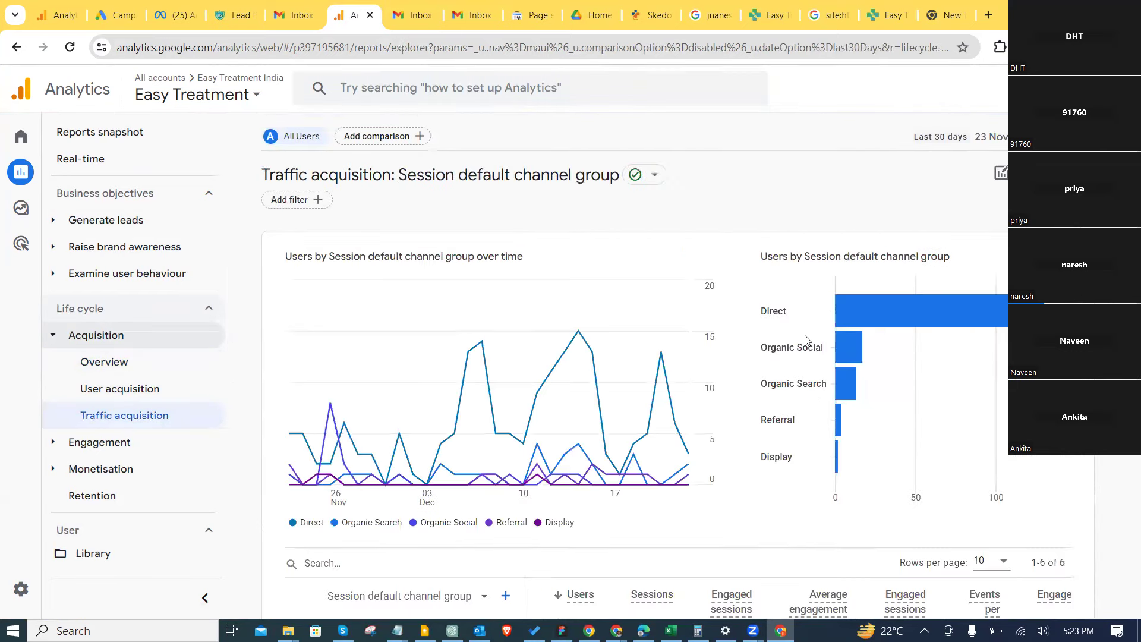
pyautogui.scroll(-6, 805, 410)
pyautogui.scroll(1, 606, 464)
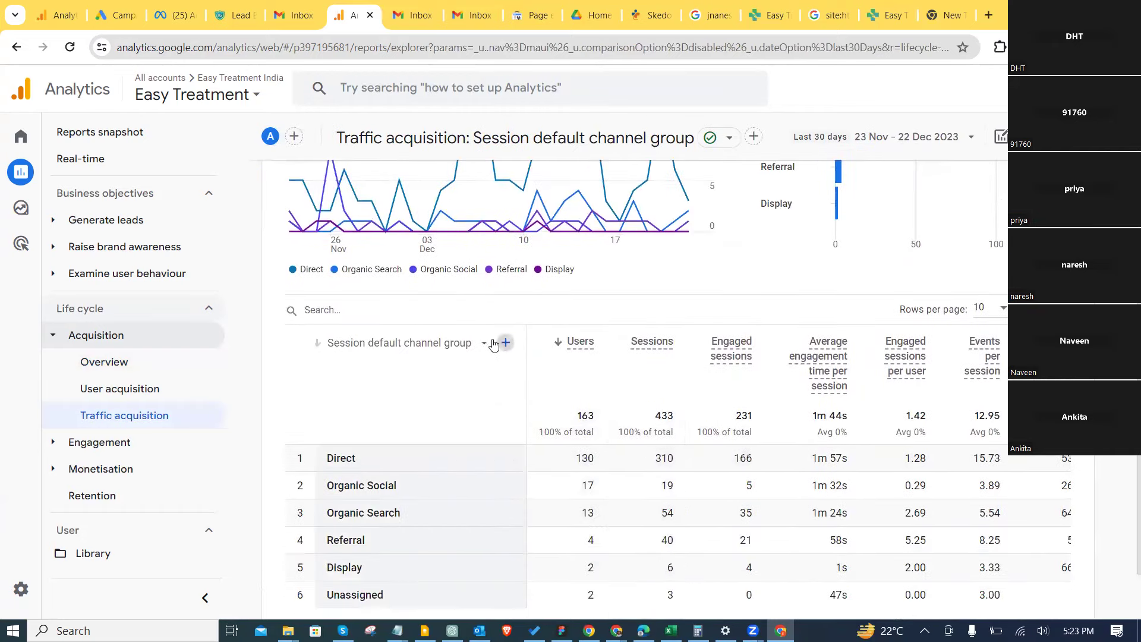
pyautogui.click(505, 343)
pyautogui.moveTo(611, 291)
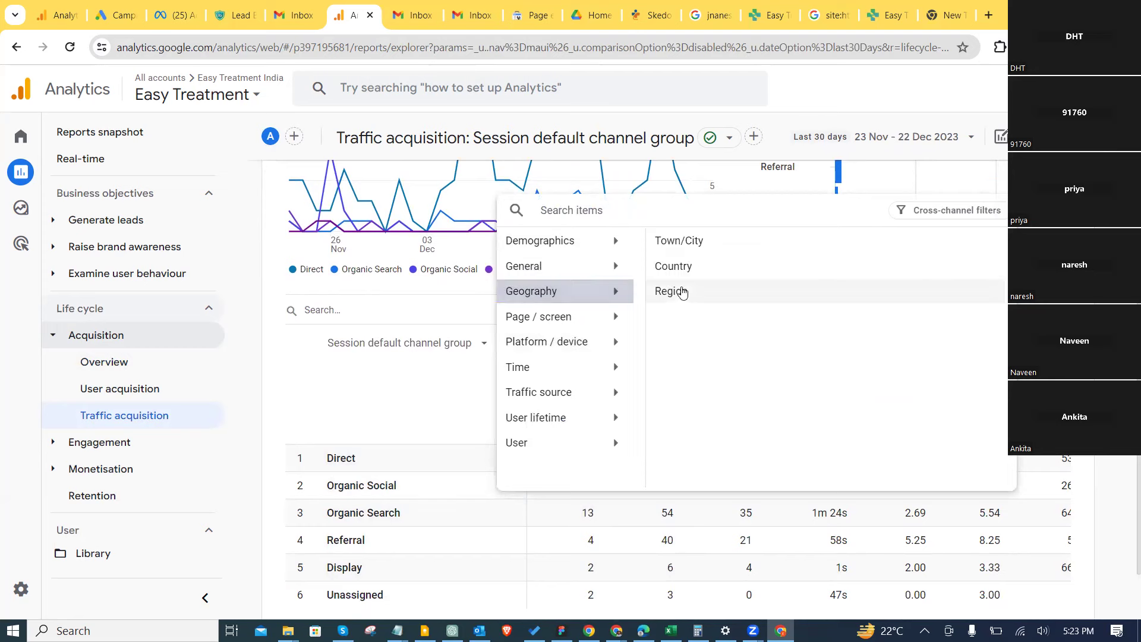
pyautogui.click(793, 242)
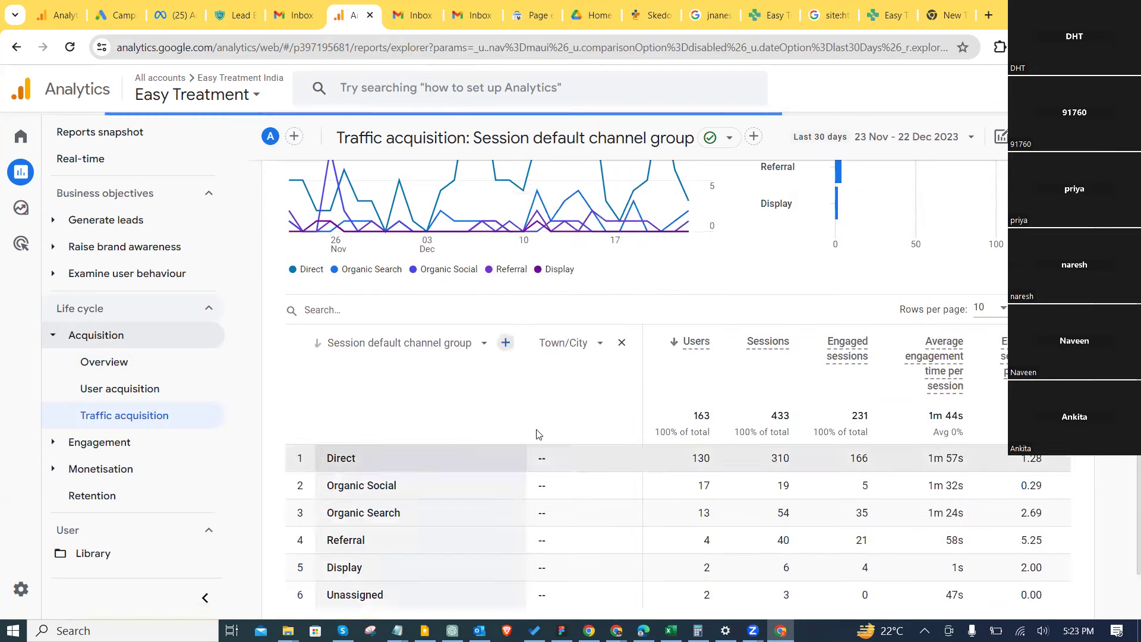
pyautogui.scroll(-1, 537, 434)
pyautogui.scroll(-1, 588, 381)
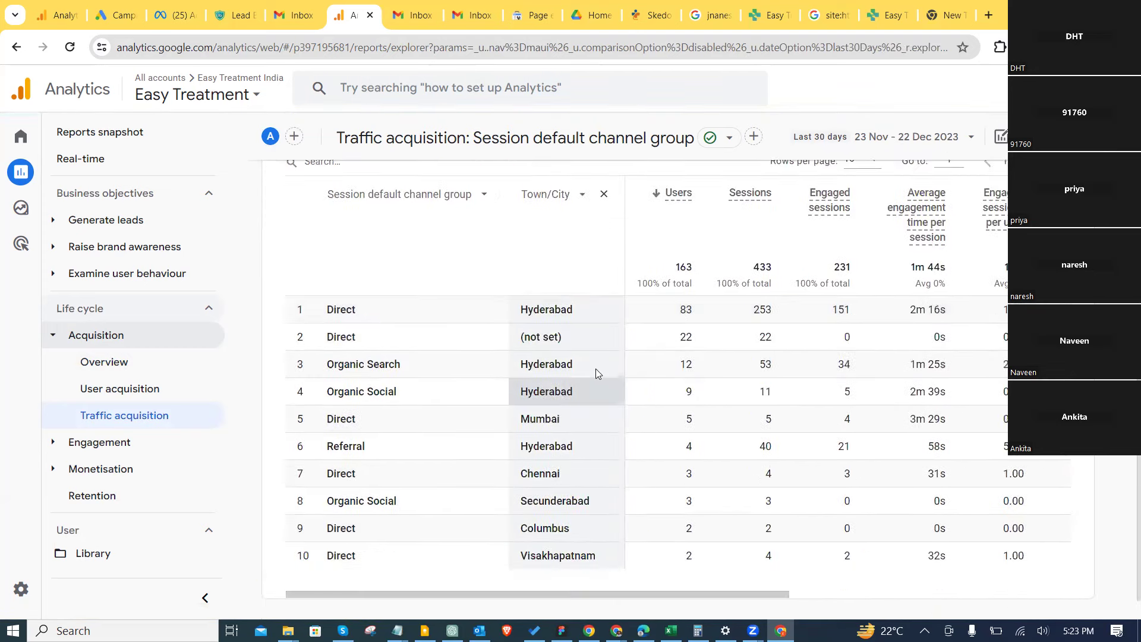
pyautogui.scroll(-1, 594, 375)
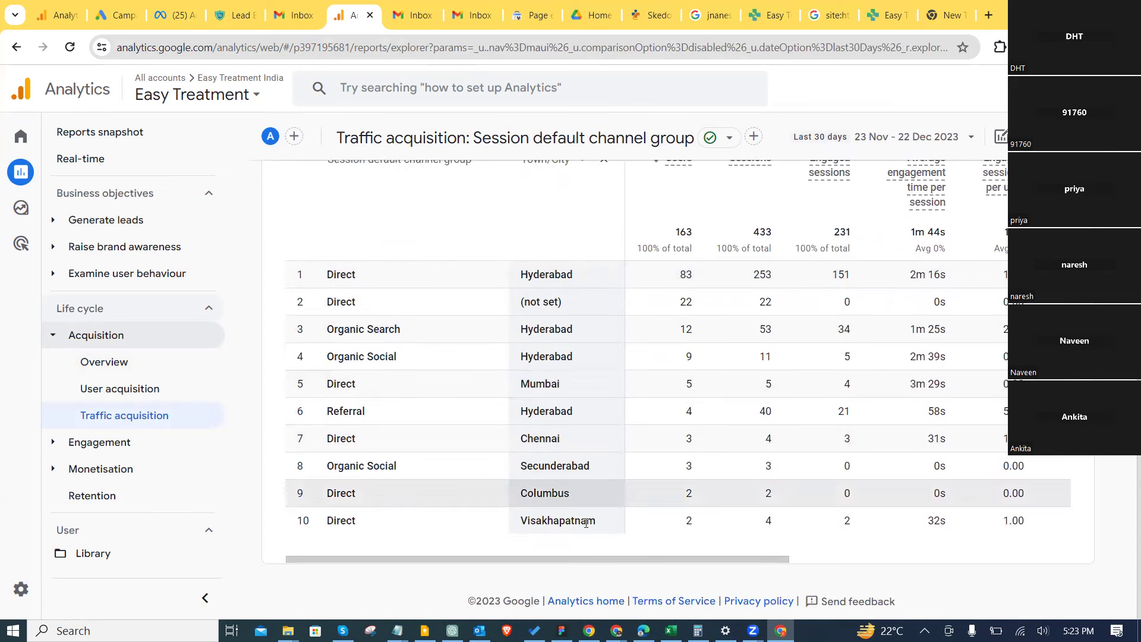
pyautogui.scroll(5, 603, 517)
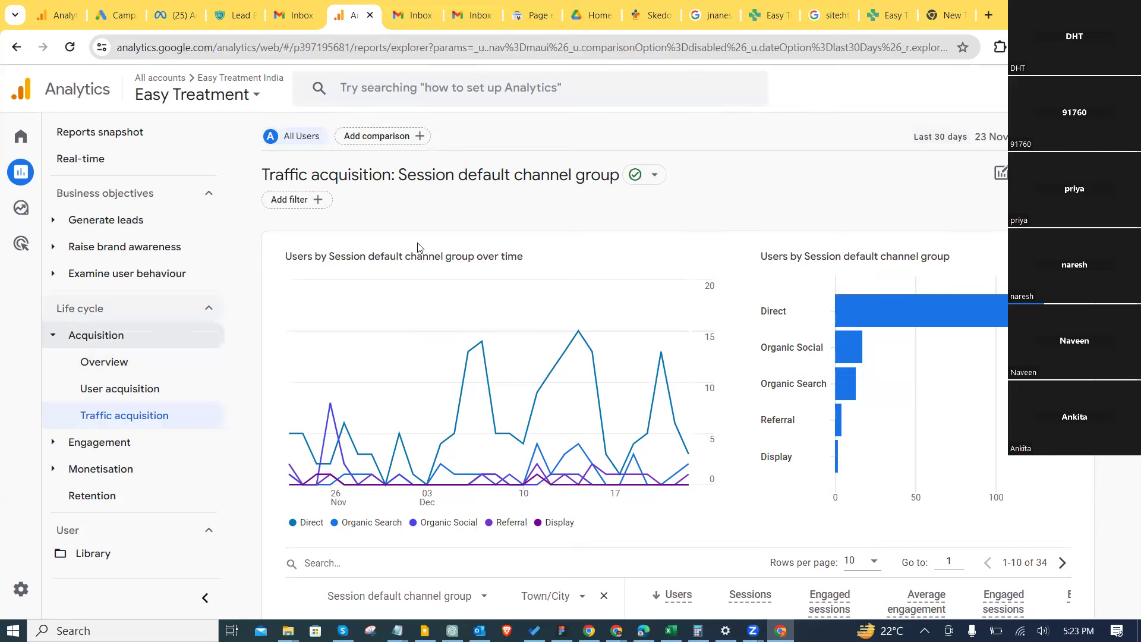
# Step: Set the Traffic acquisition report's date range to Last 90 days and review the channel chart and table
pyautogui.click(945, 136)
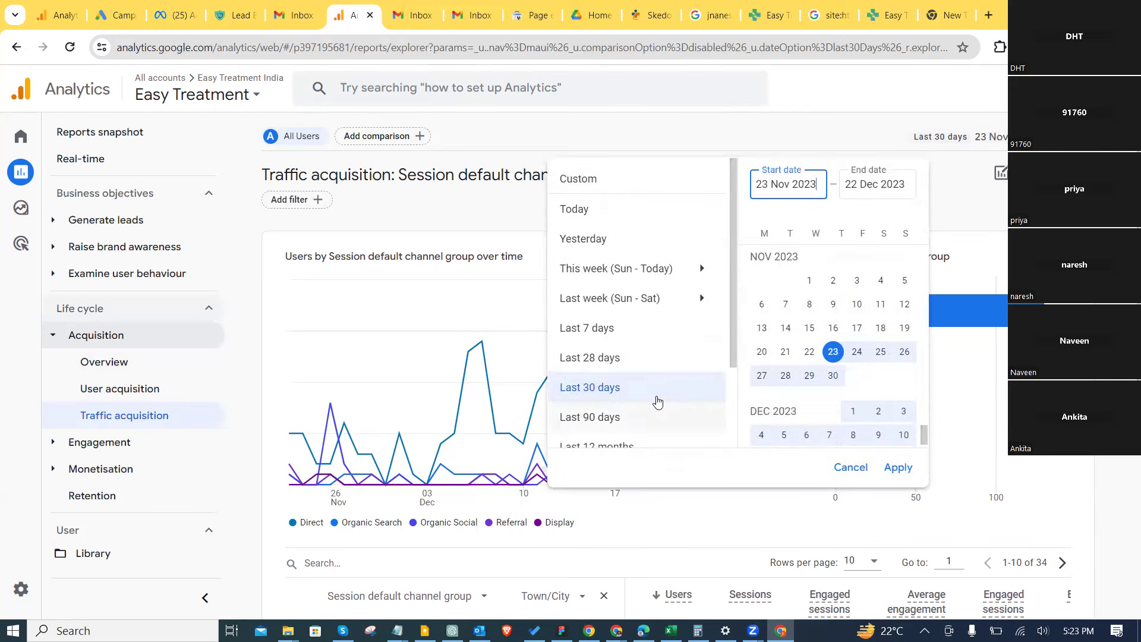
pyautogui.click(654, 416)
pyautogui.click(897, 467)
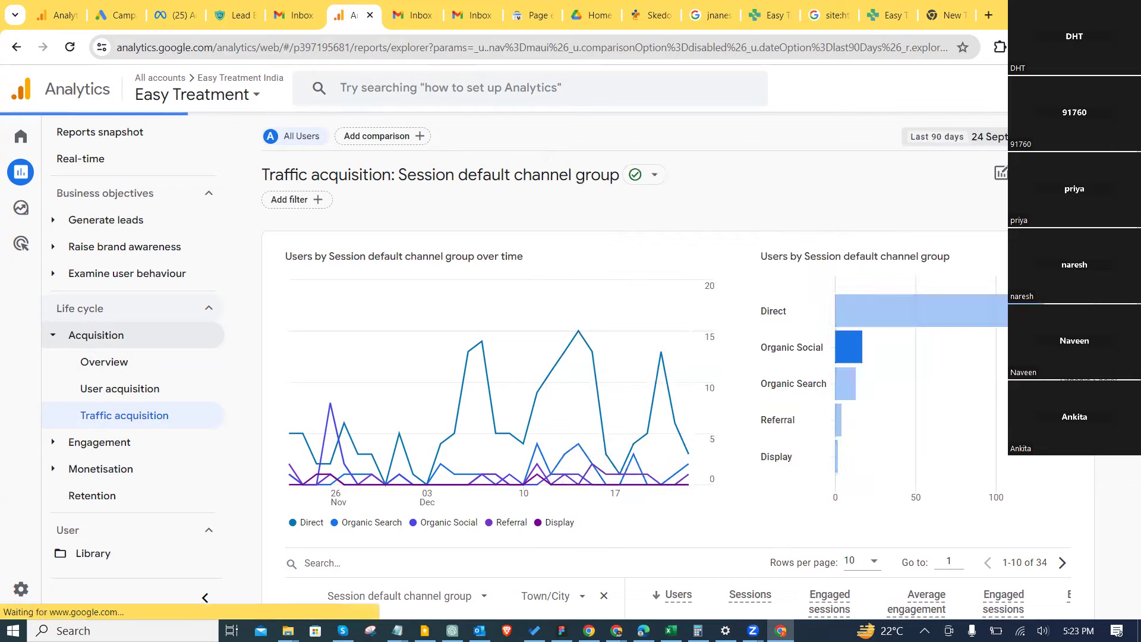
pyautogui.scroll(-8, 355, 275)
pyautogui.scroll(5, 355, 275)
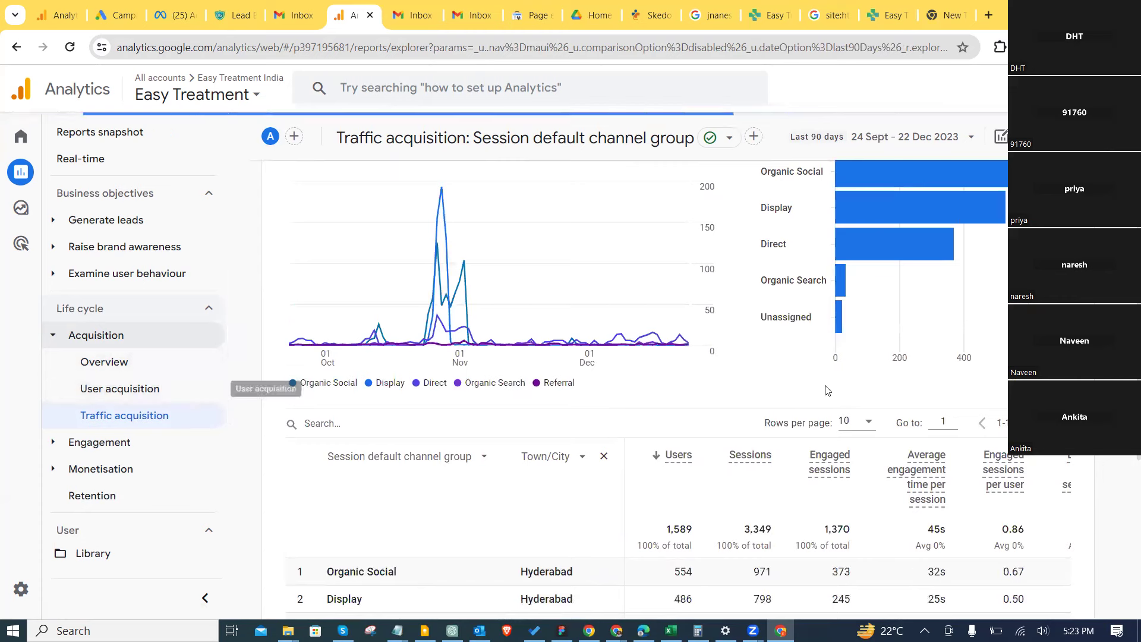
# Step: Return to the Acquisition overview and examine its user trend and channel cards for the last 90 days
pyautogui.click(158, 388)
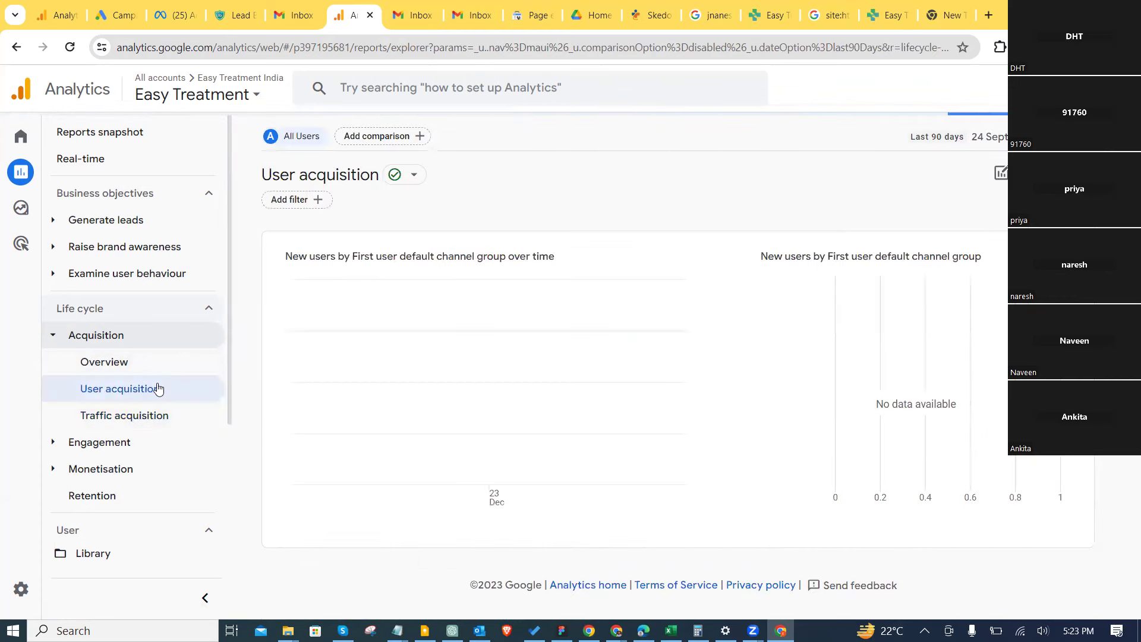
pyautogui.click(166, 368)
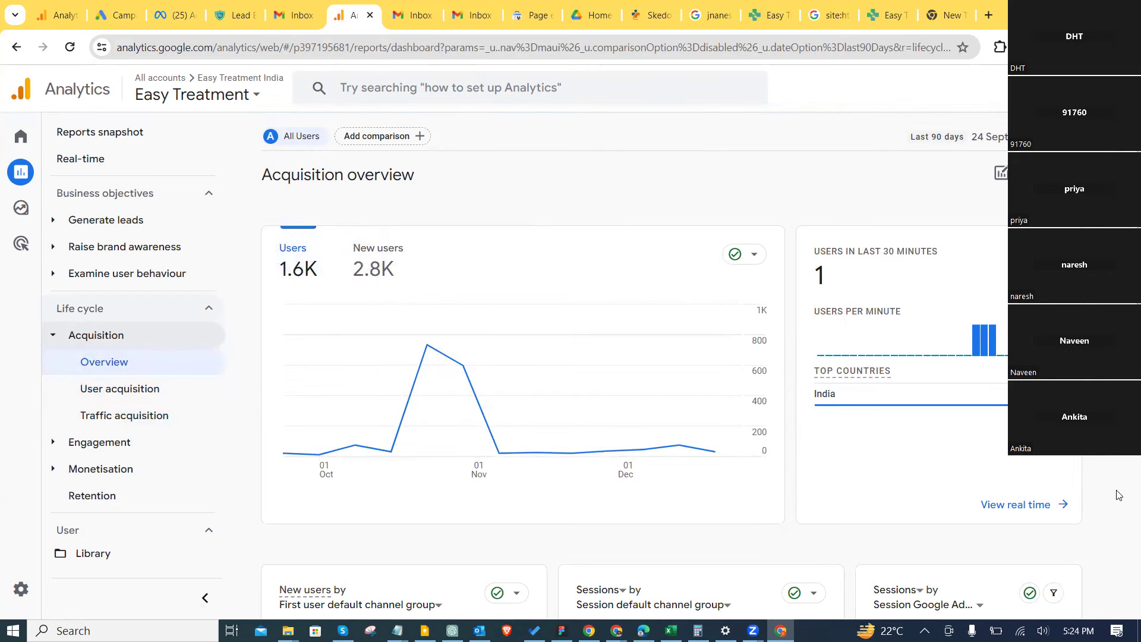
pyautogui.scroll(-8, 1119, 495)
pyautogui.scroll(8, 1122, 487)
pyautogui.moveTo(818, 267); pyautogui.dragTo(865, 287)
pyautogui.click(527, 211)
pyautogui.click(223, 106)
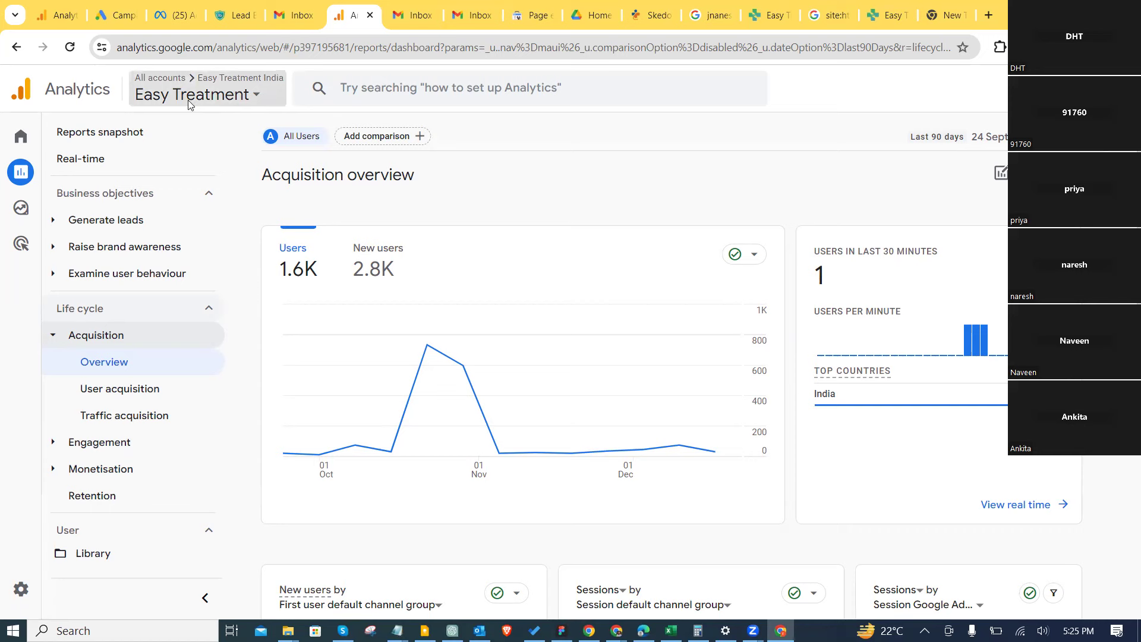
pyautogui.click(643, 139)
# Step: Switch back to the other browser profile's Analytics window and look through the list of Analytics accounts
pyautogui.hotkey('alt', 'Tab')
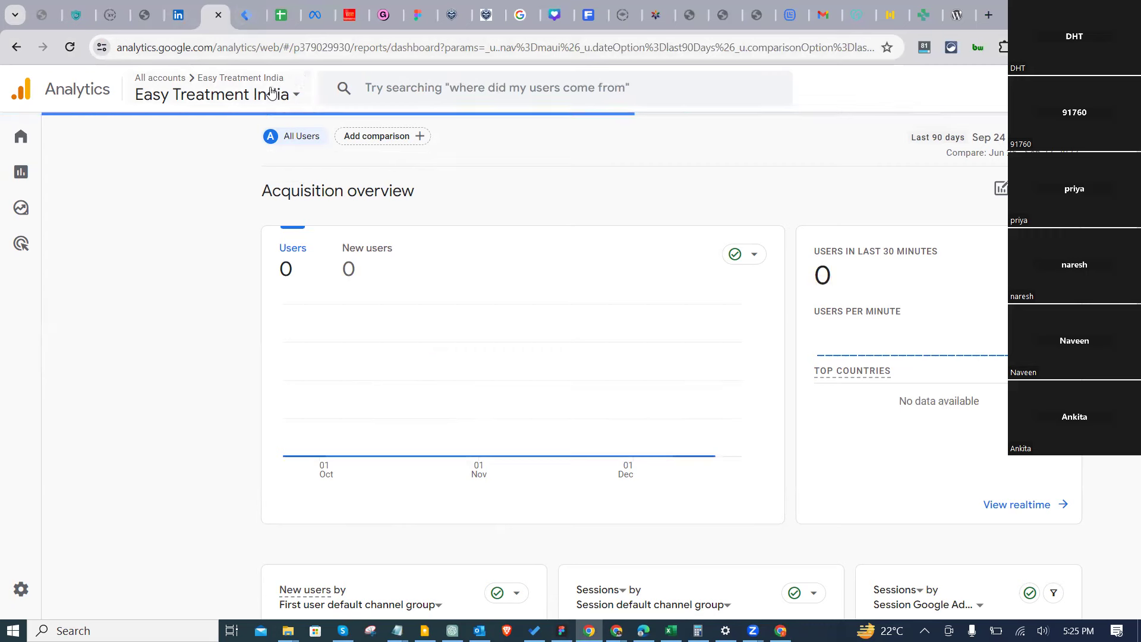
pyautogui.click(183, 93)
pyautogui.scroll(3, 173, 375)
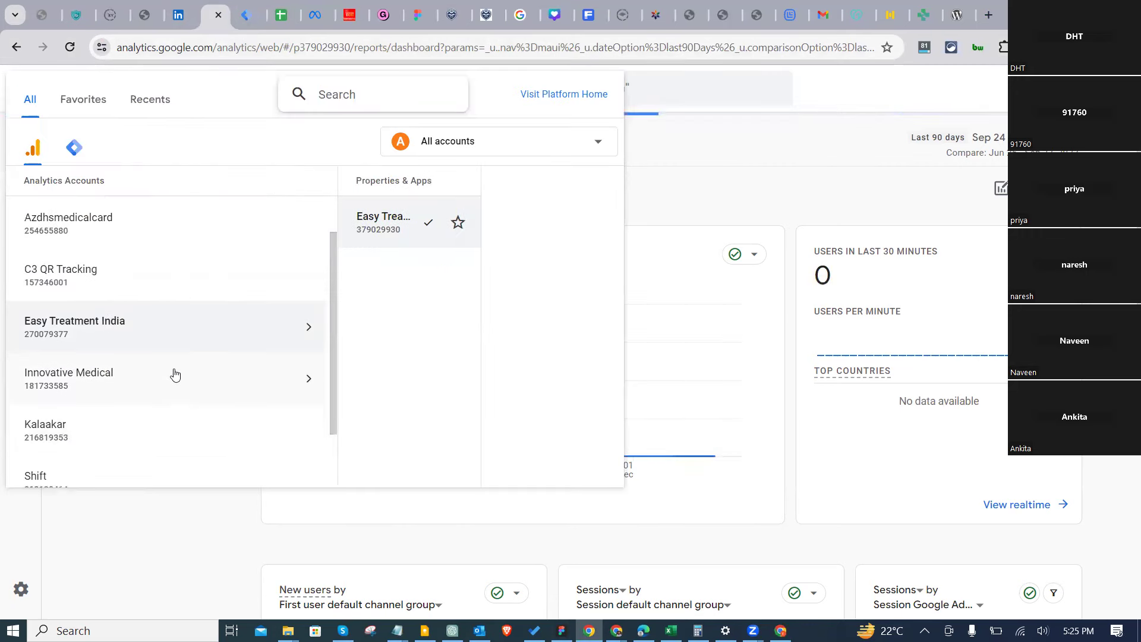
pyautogui.scroll(-2, 189, 342)
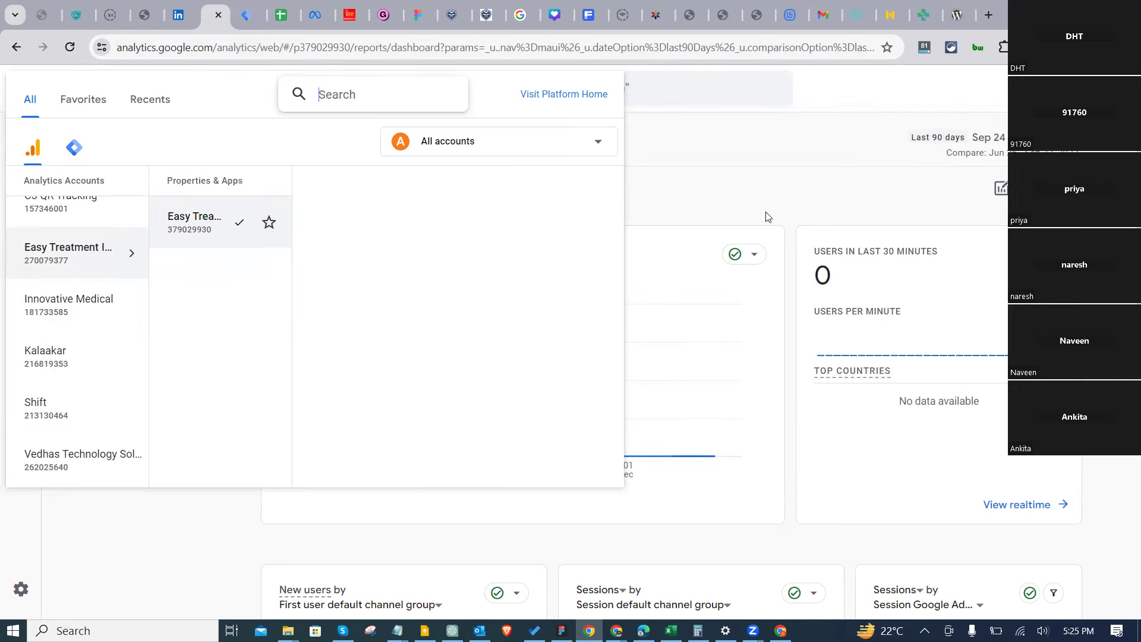
pyautogui.click(381, 223)
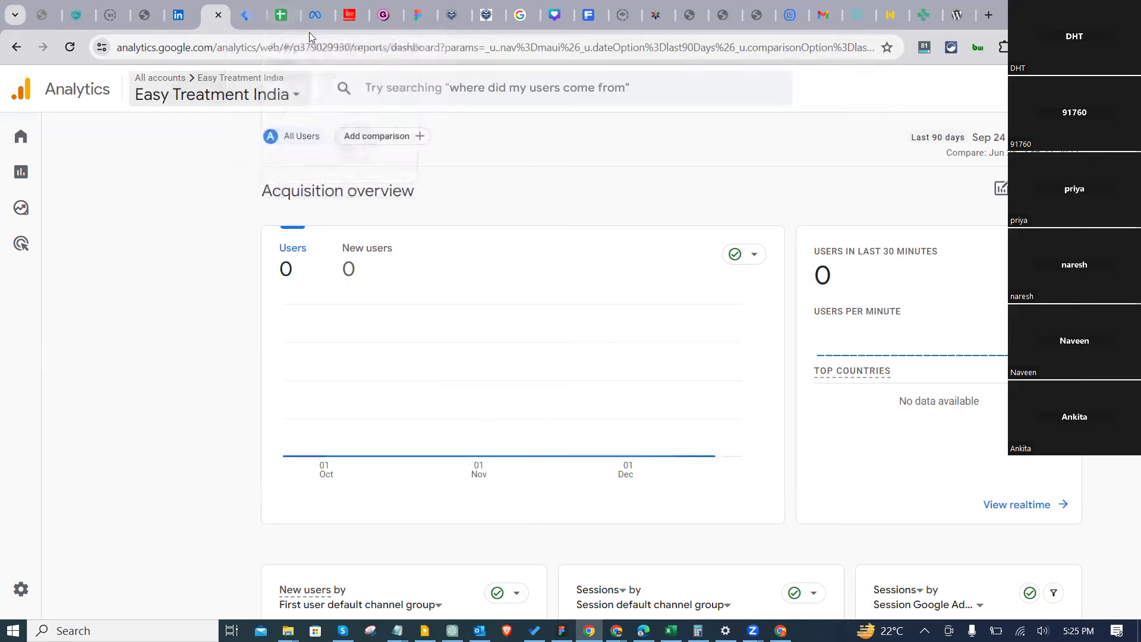
# Step: Search Google for "search console" in another browser tab and open Google Search Console Tools
pyautogui.click(243, 25)
pyautogui.write('se')
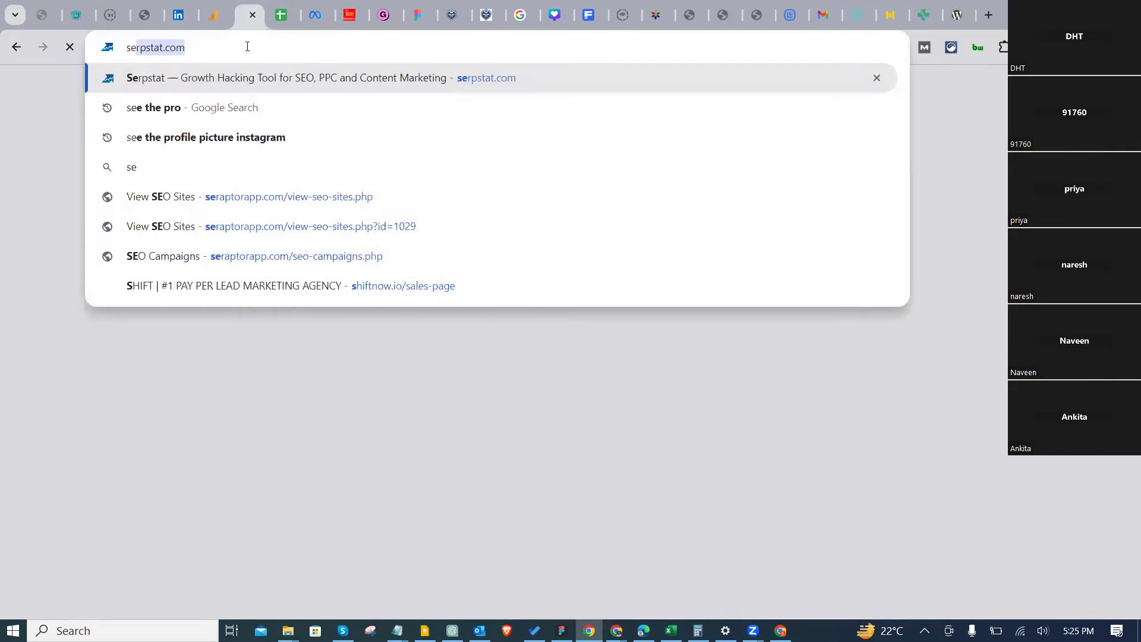
pyautogui.write('arch console')
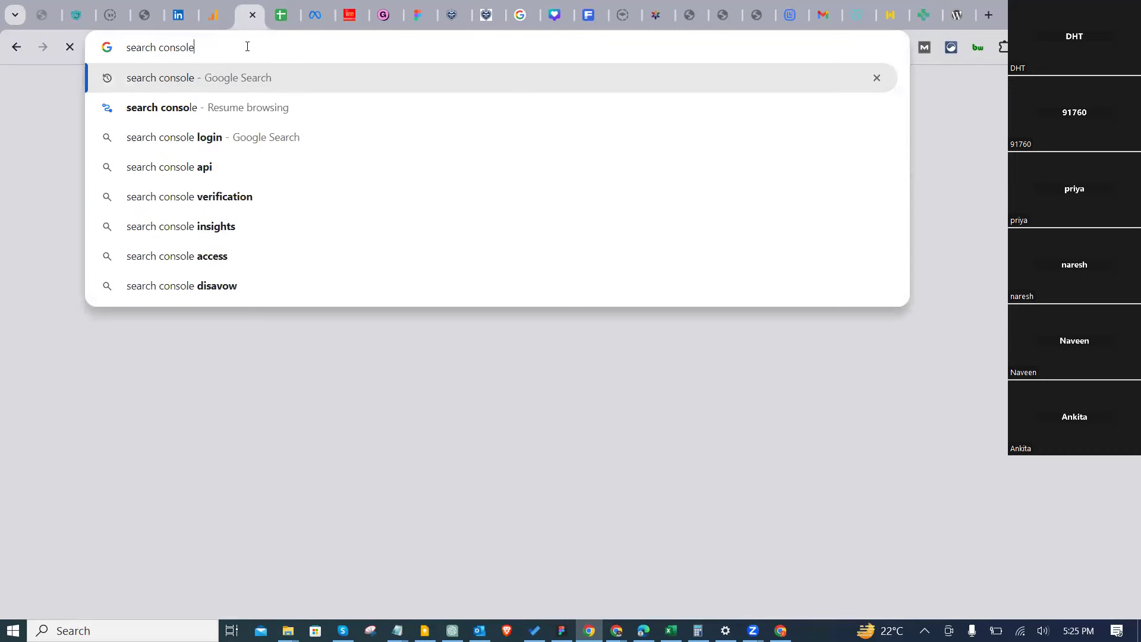
pyautogui.press('Return')
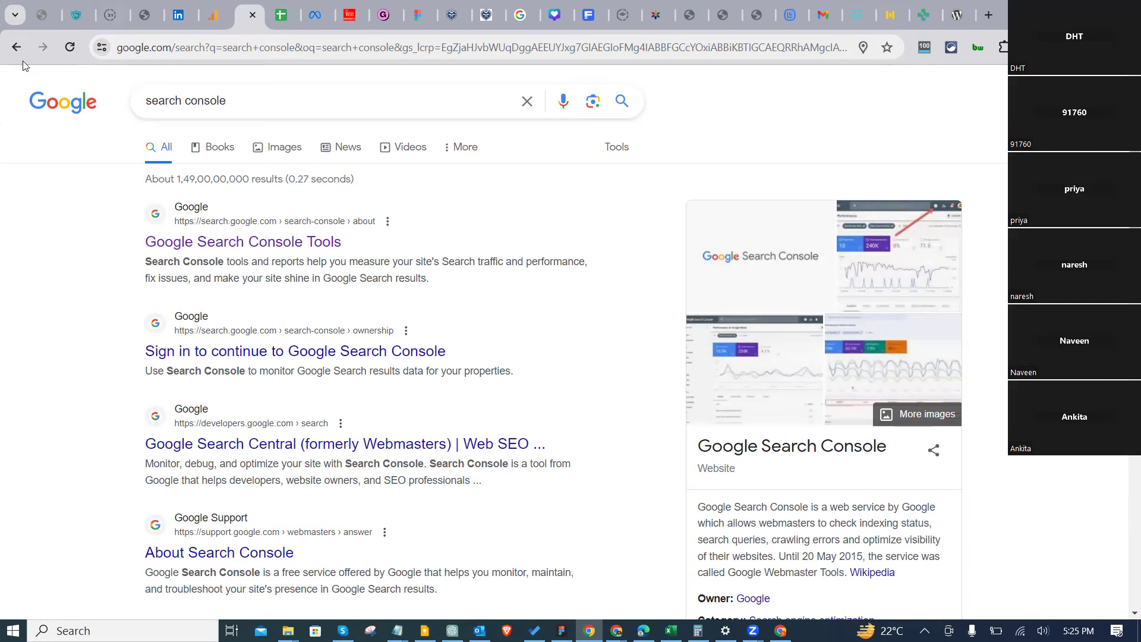
pyautogui.click(186, 245)
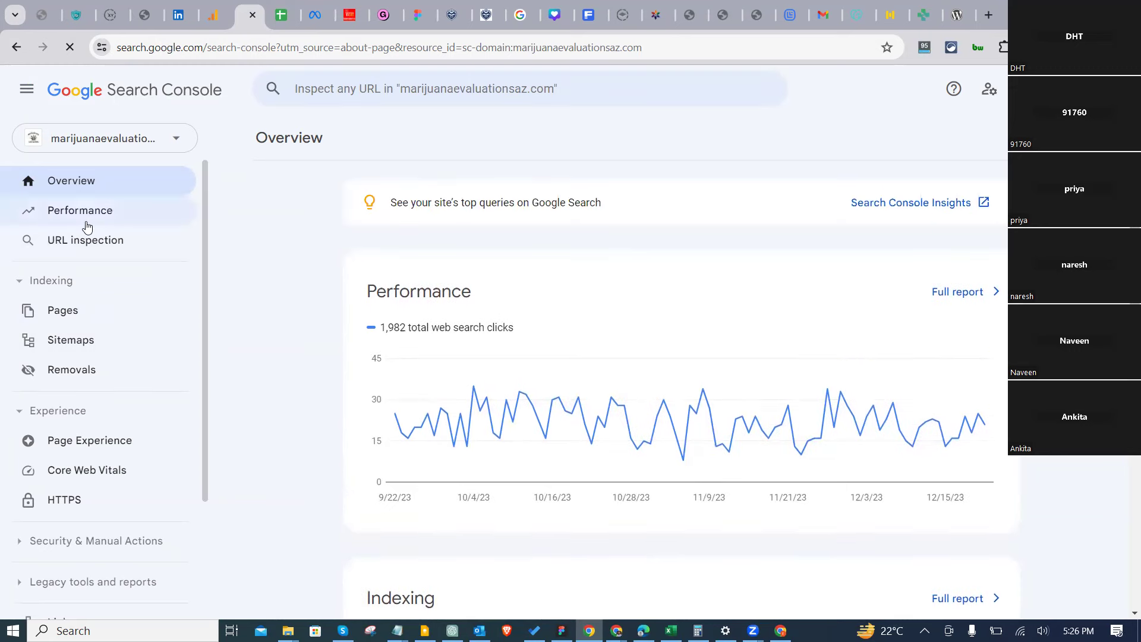
# Step: Open the Performance report for marijuanaevaluationsaz.com and review its clicks, impressions and top queries
pyautogui.click(87, 225)
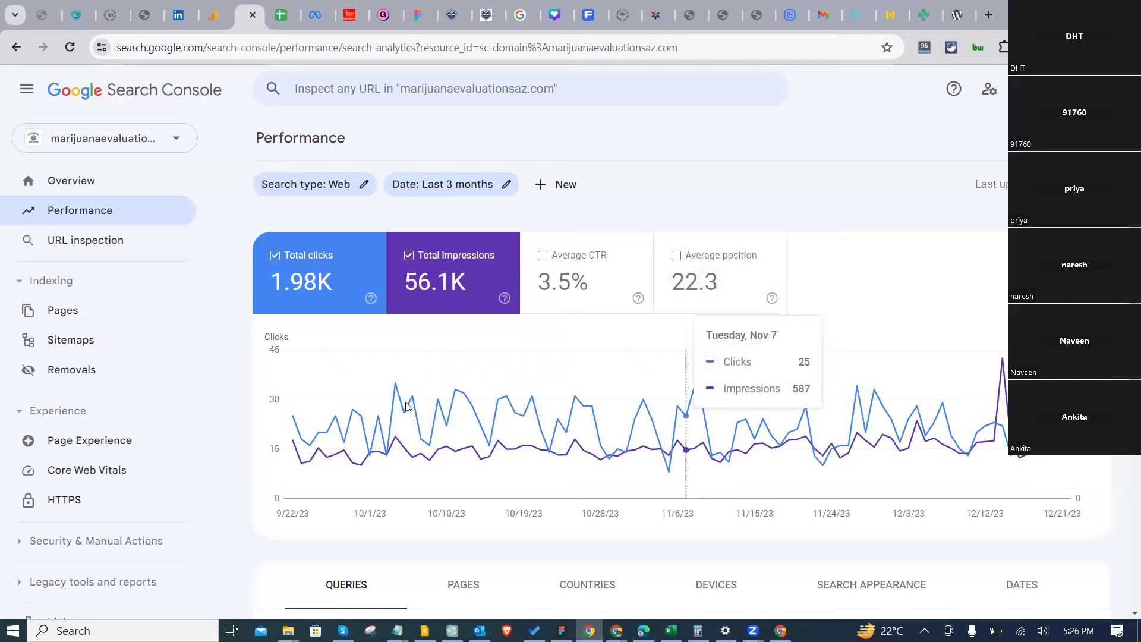
pyautogui.scroll(-6, 303, 381)
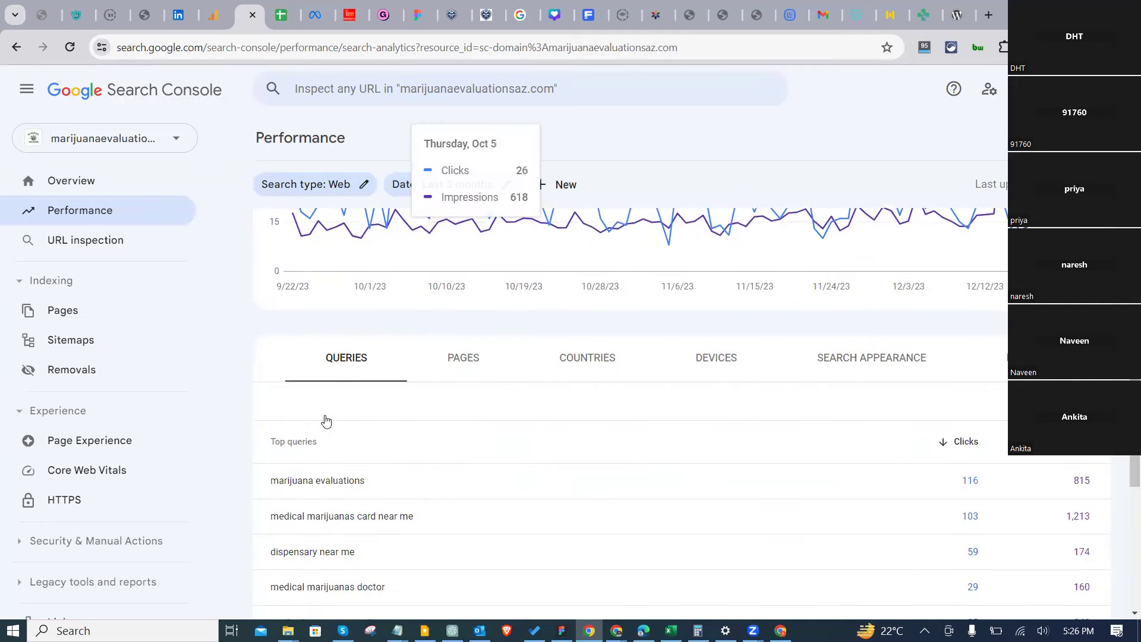
pyautogui.scroll(-3, 415, 295)
pyautogui.scroll(3, 352, 400)
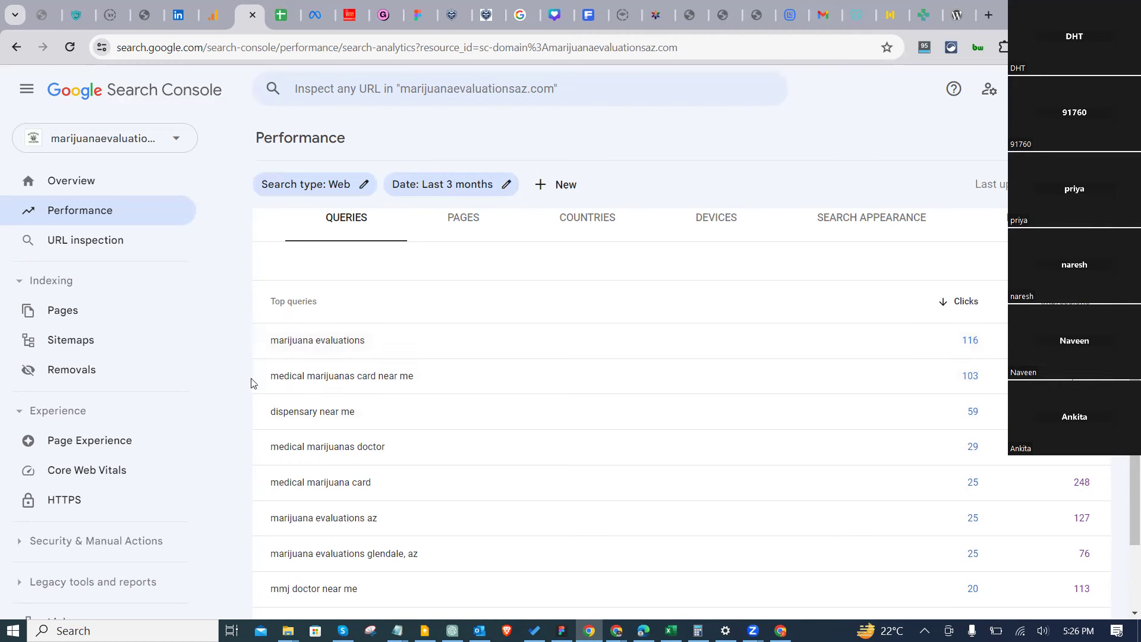
# Step: Run a Google search in a new tab for the top query "marijuana evaluations"
pyautogui.tripleClick(323, 390)
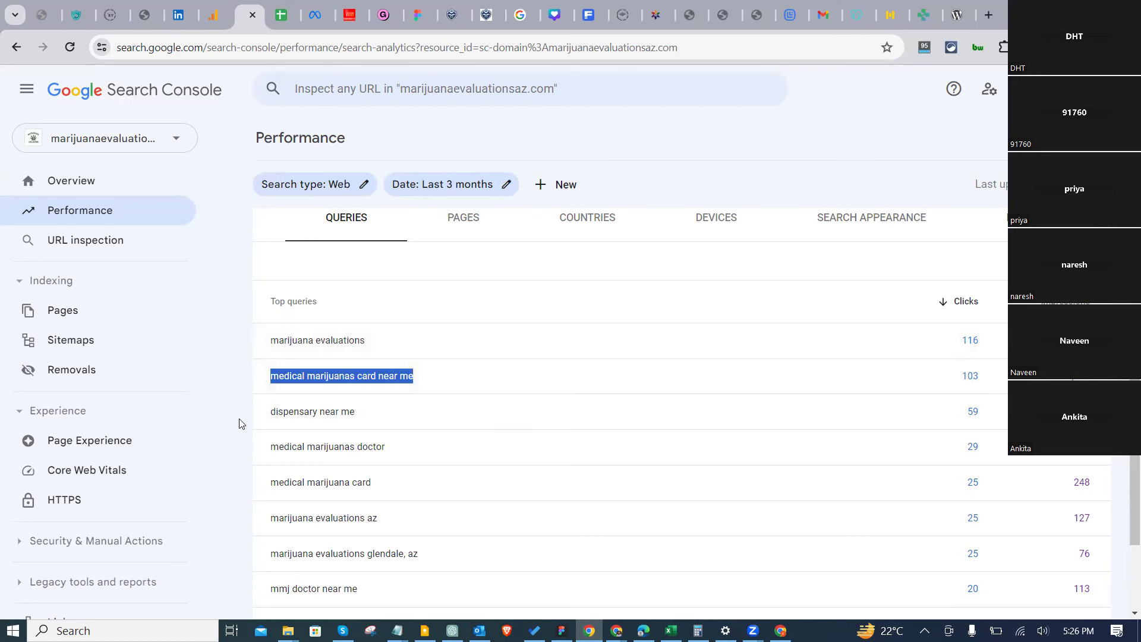
pyautogui.moveTo(265, 349); pyautogui.dragTo(395, 355)
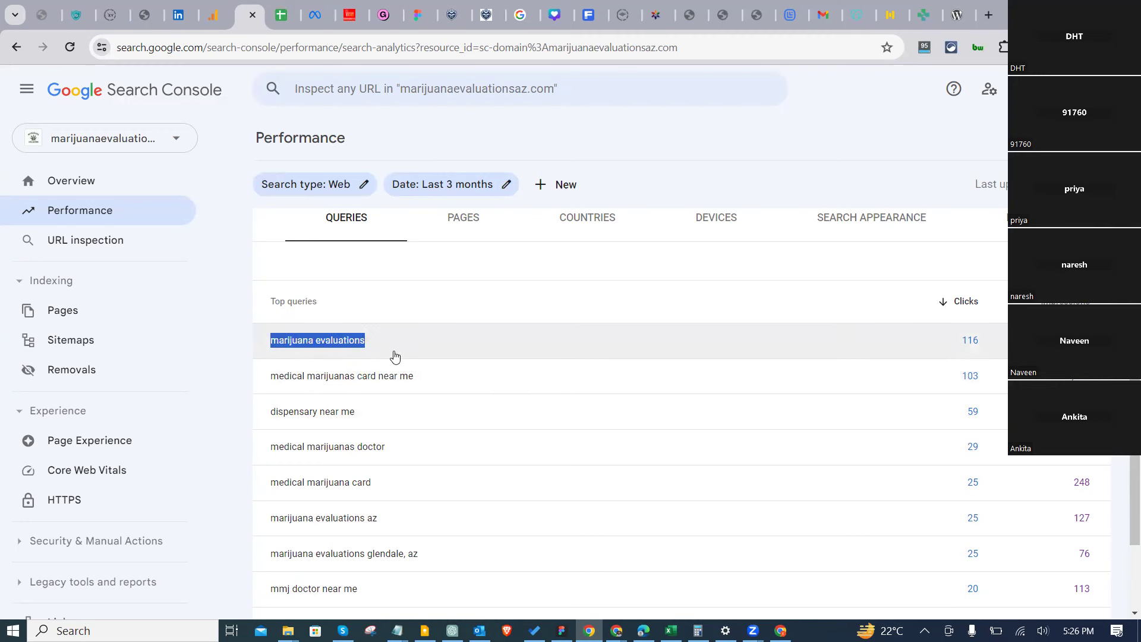
pyautogui.rightClick(311, 350)
pyautogui.click(417, 402)
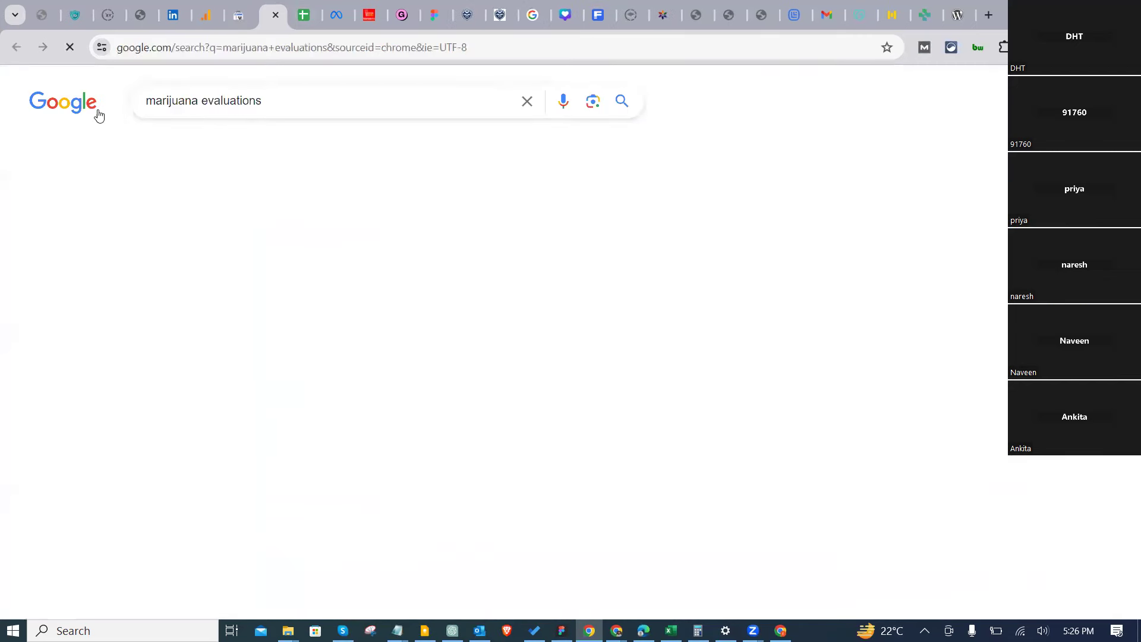
# Step: Look through the "marijuana evaluations" results, checking the organic listings and the places map
pyautogui.scroll(-5, 55, 331)
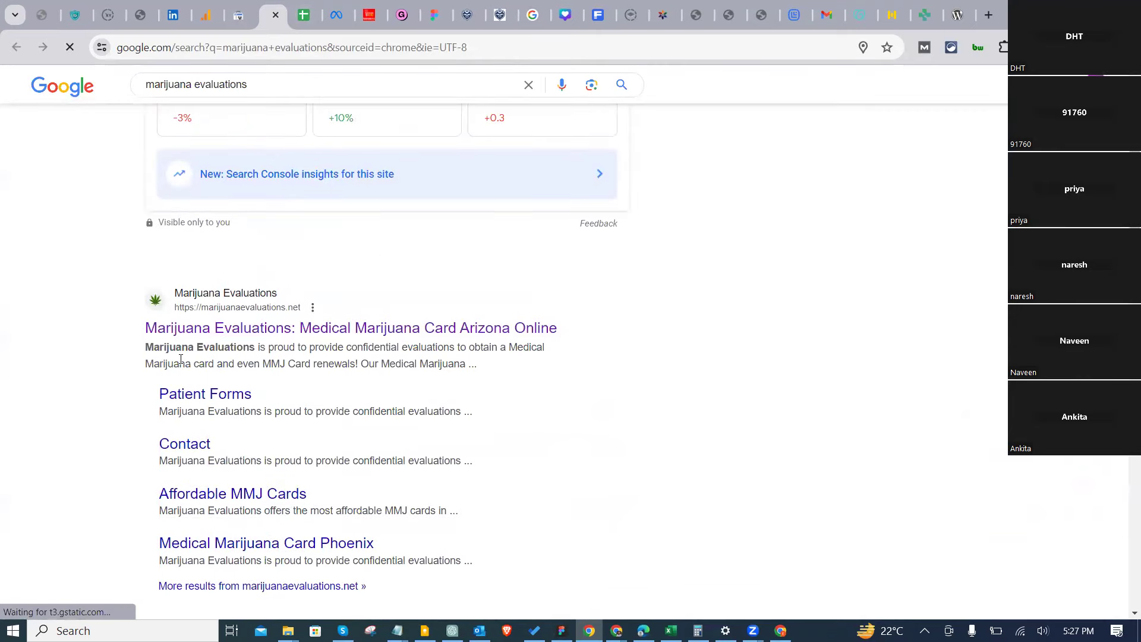
pyautogui.scroll(-3, 321, 363)
pyautogui.scroll(-1, 323, 286)
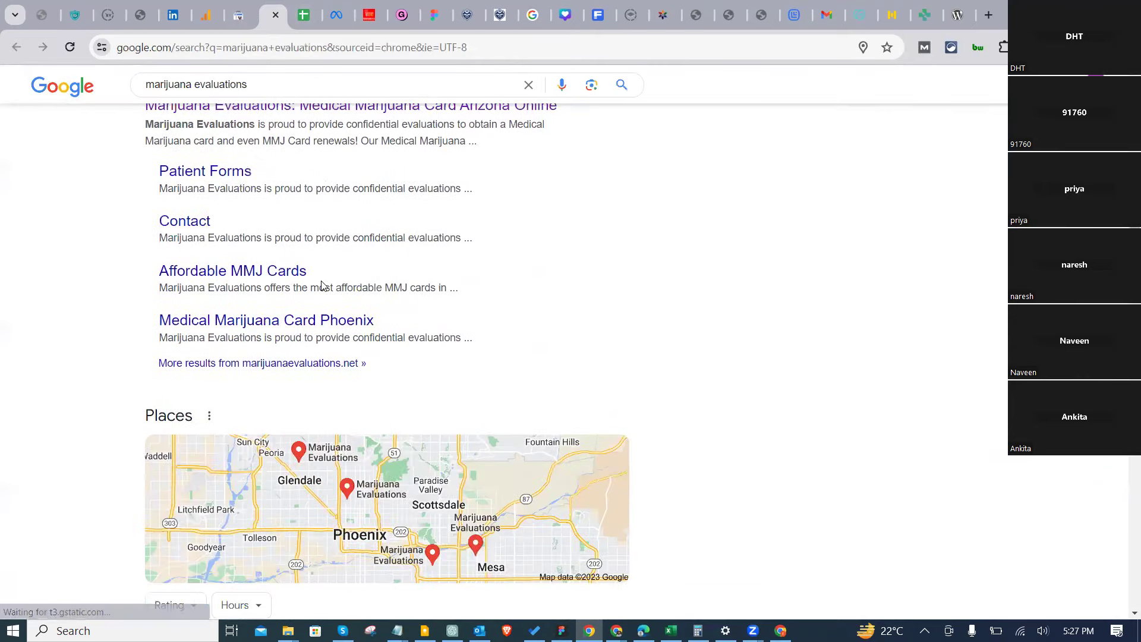
pyautogui.scroll(3, 272, 103)
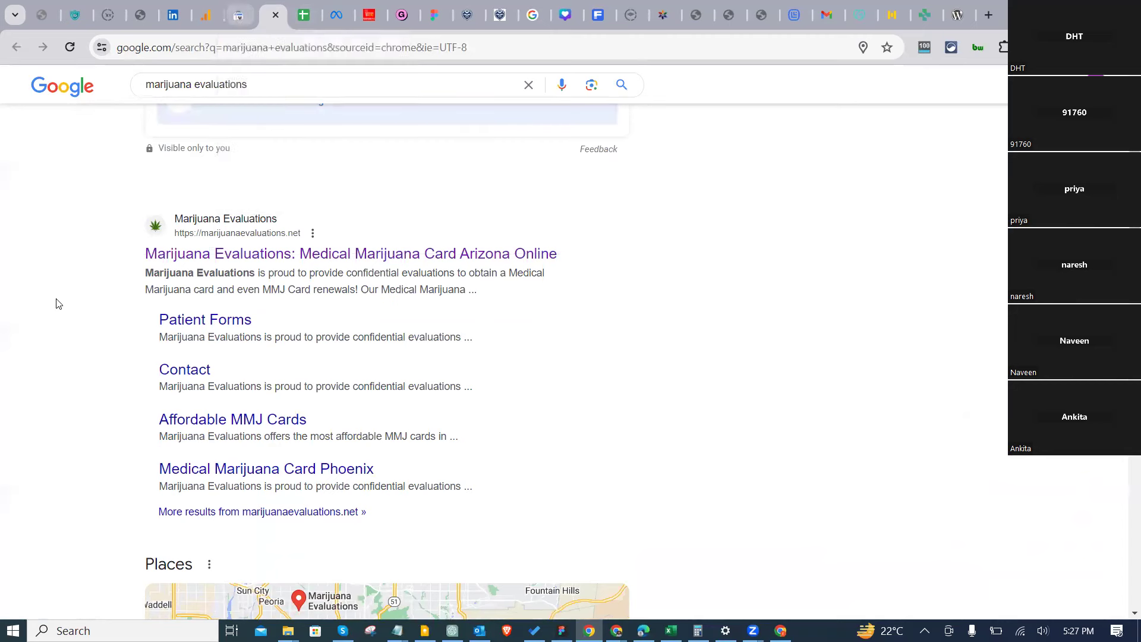
# Step: Return to the Search Console Performance report and run a Google search for the query "medical marijuanas doctor"
pyautogui.click(238, 15)
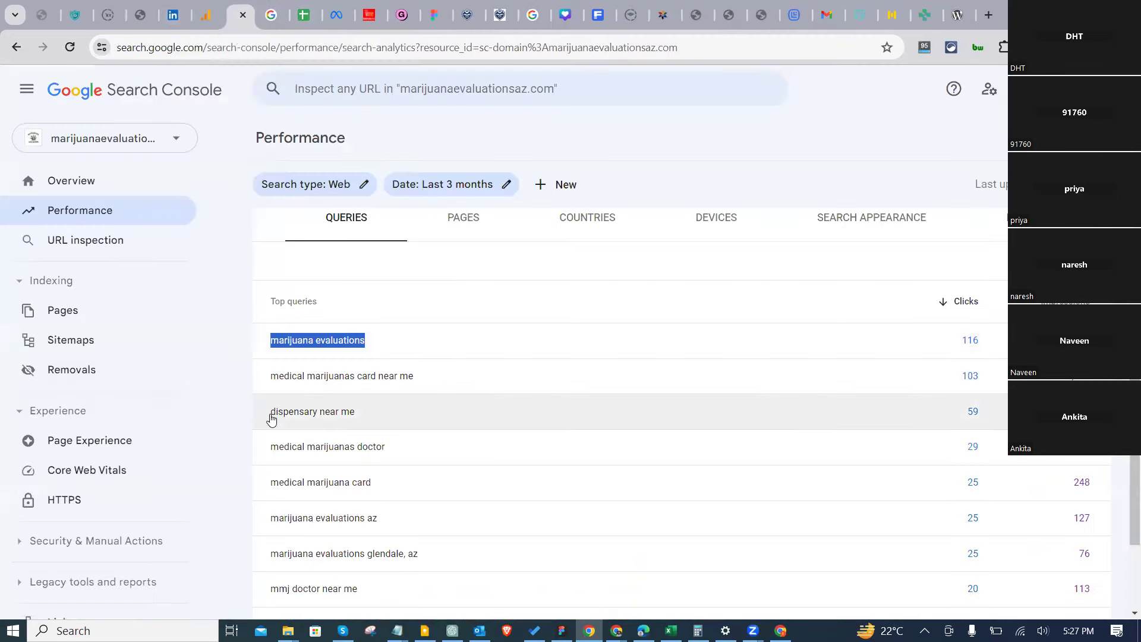
pyautogui.moveTo(269, 446); pyautogui.dragTo(383, 452)
pyautogui.rightClick(383, 450)
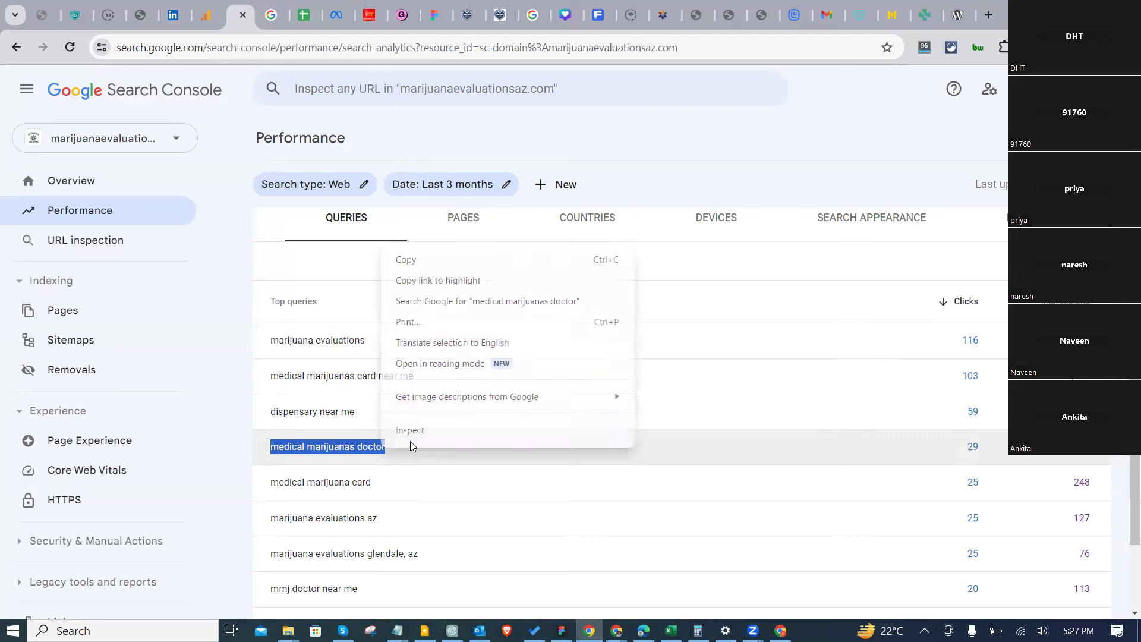
pyautogui.click(471, 307)
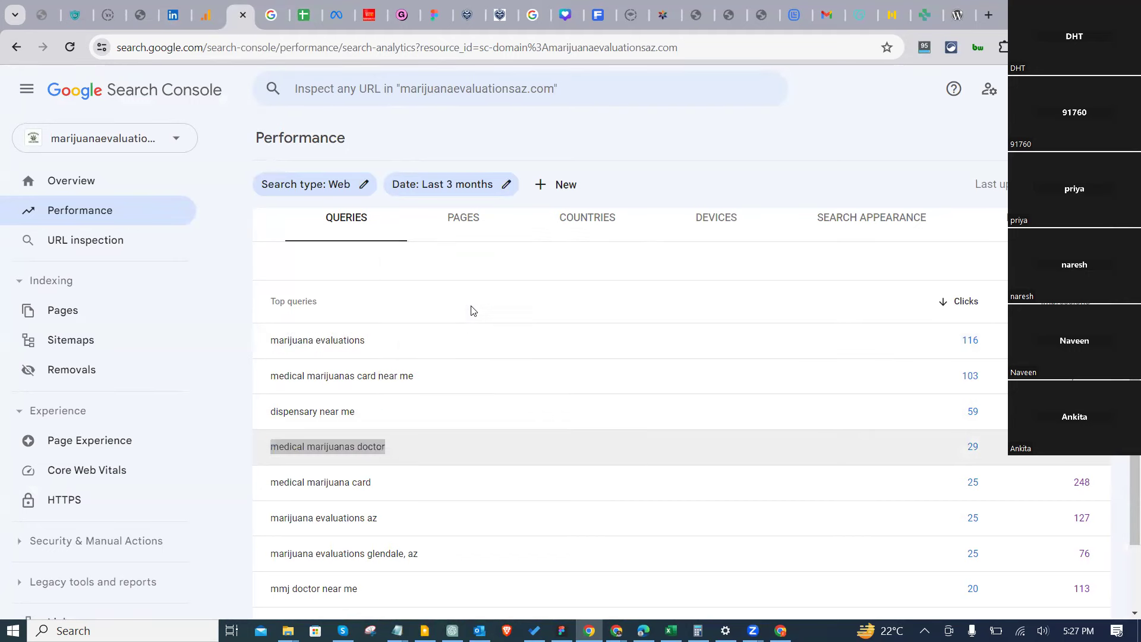
# Step: Examine the "medical marijuanas doctor" search results in depth to check whether marijuanaevaluationsaz.com ranks among the organic listings
pyautogui.scroll(-4, 101, 395)
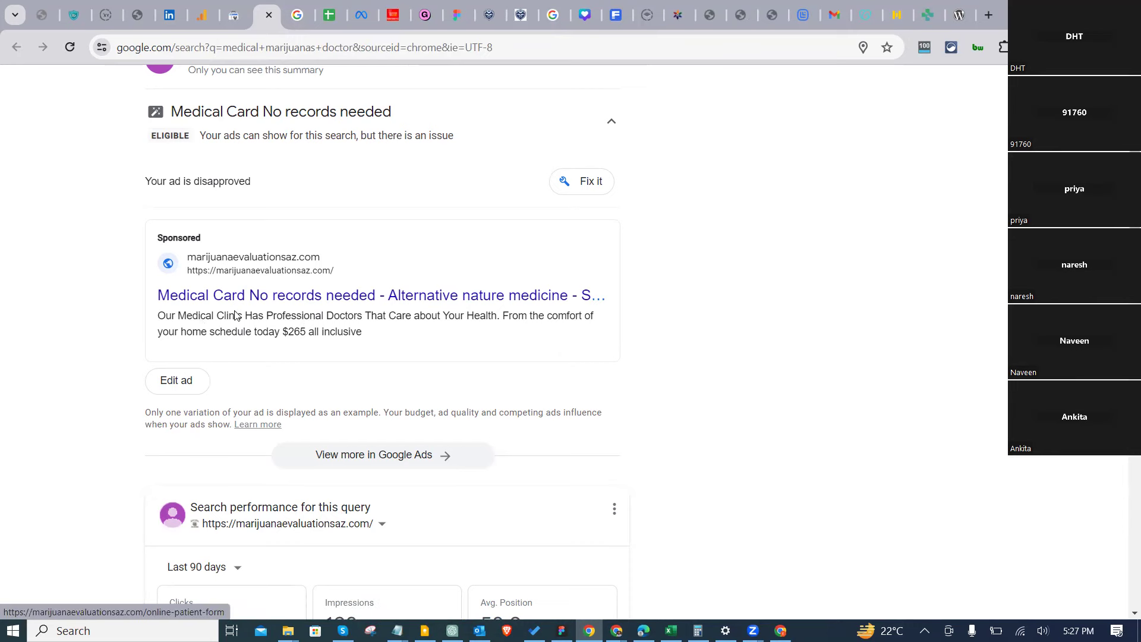
pyautogui.scroll(-5, 225, 324)
pyautogui.scroll(-11, 54, 424)
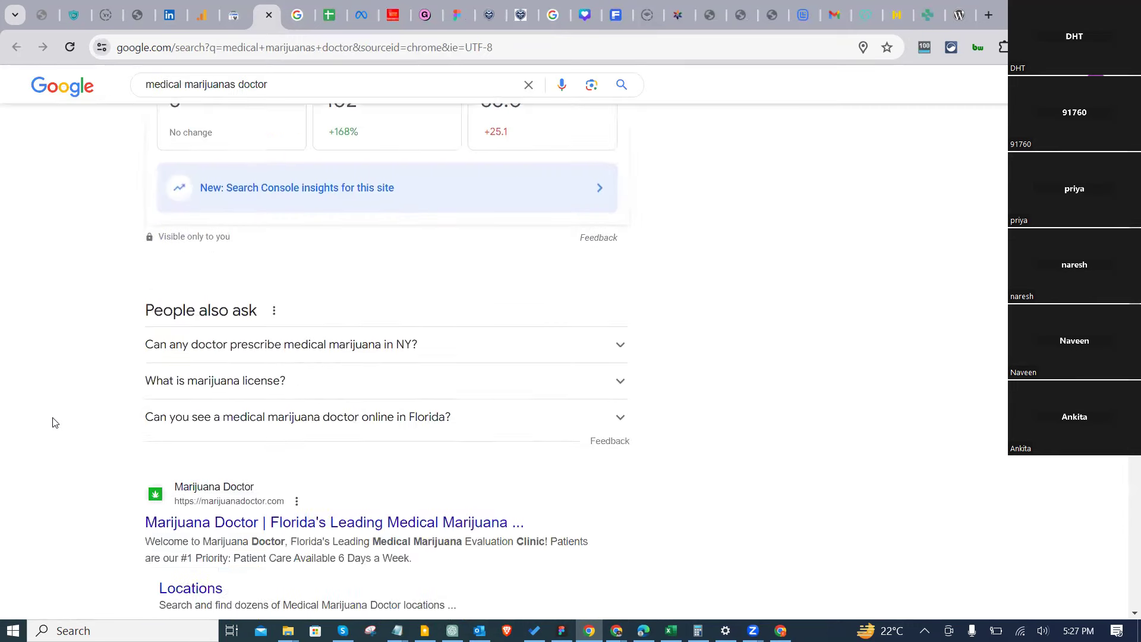
pyautogui.scroll(-6, 56, 399)
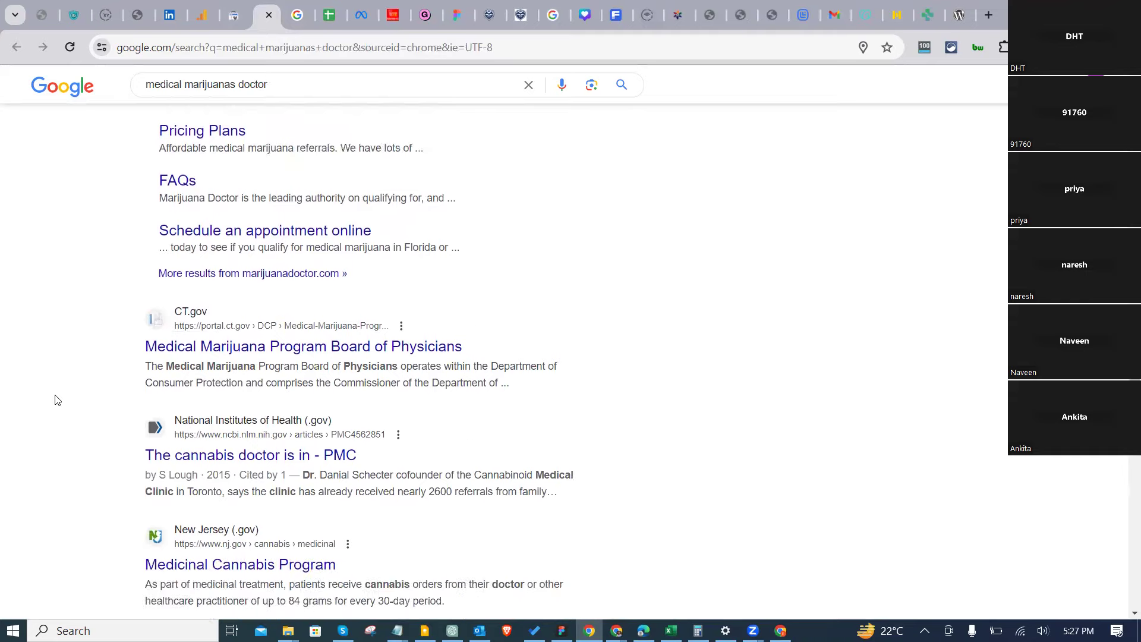
pyautogui.scroll(-12, 57, 400)
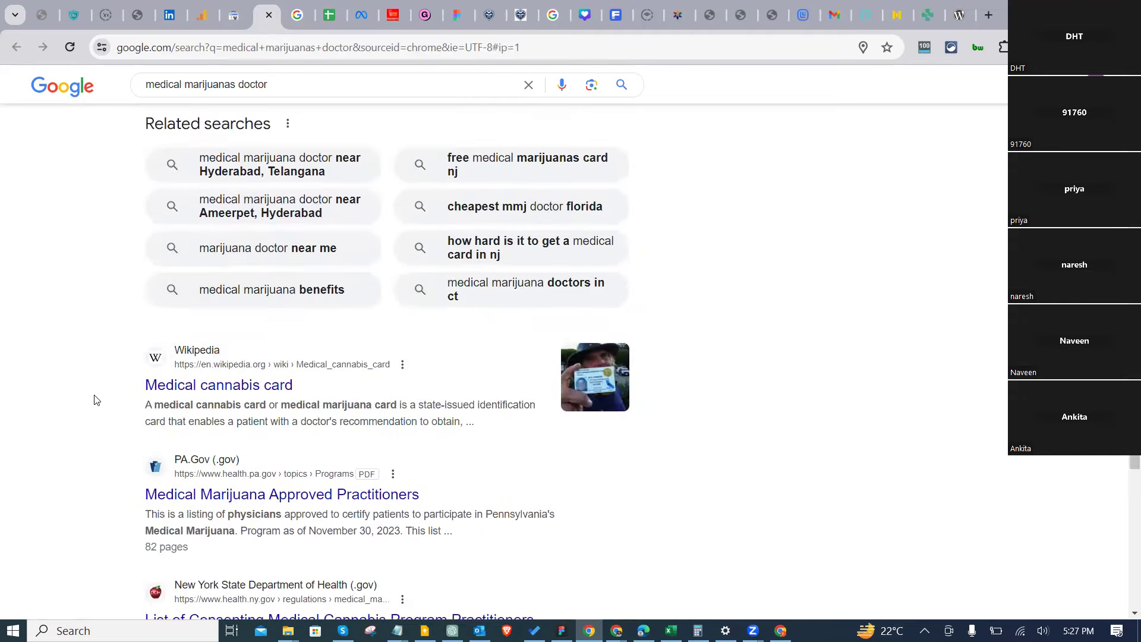
pyautogui.scroll(-6, 95, 399)
pyautogui.scroll(-2, 95, 399)
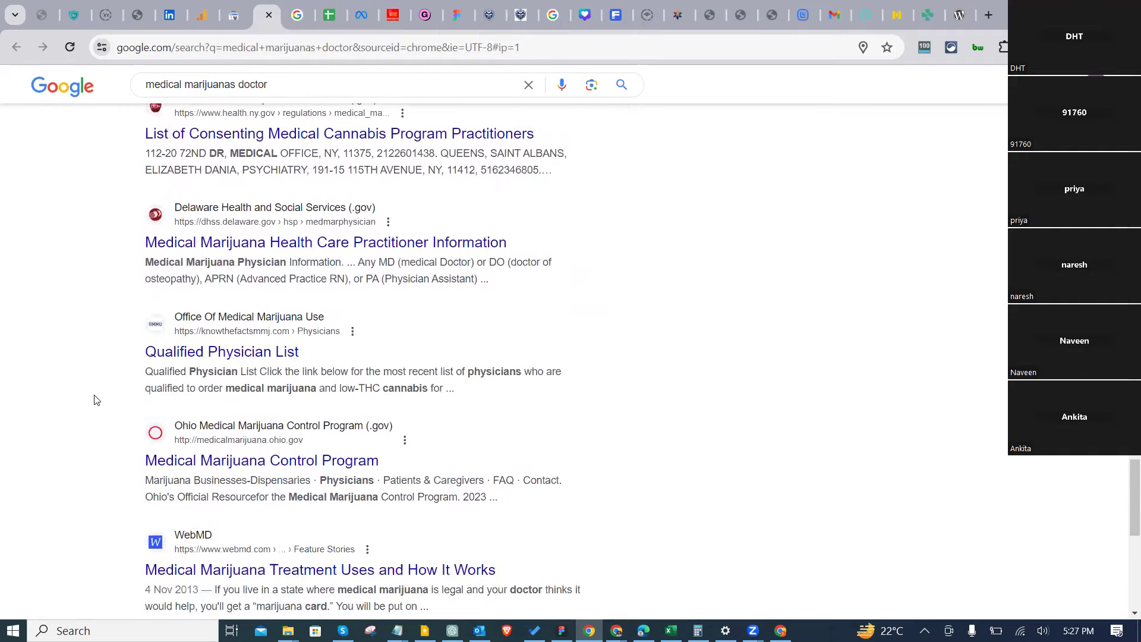
pyautogui.scroll(-3, 95, 399)
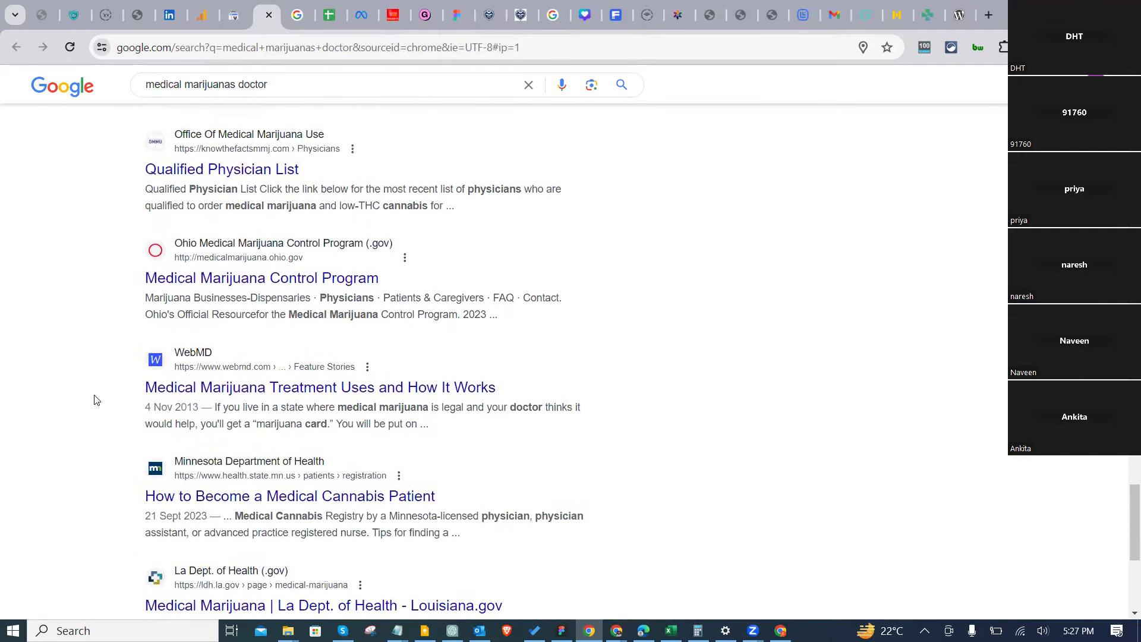
pyautogui.scroll(-5, 95, 399)
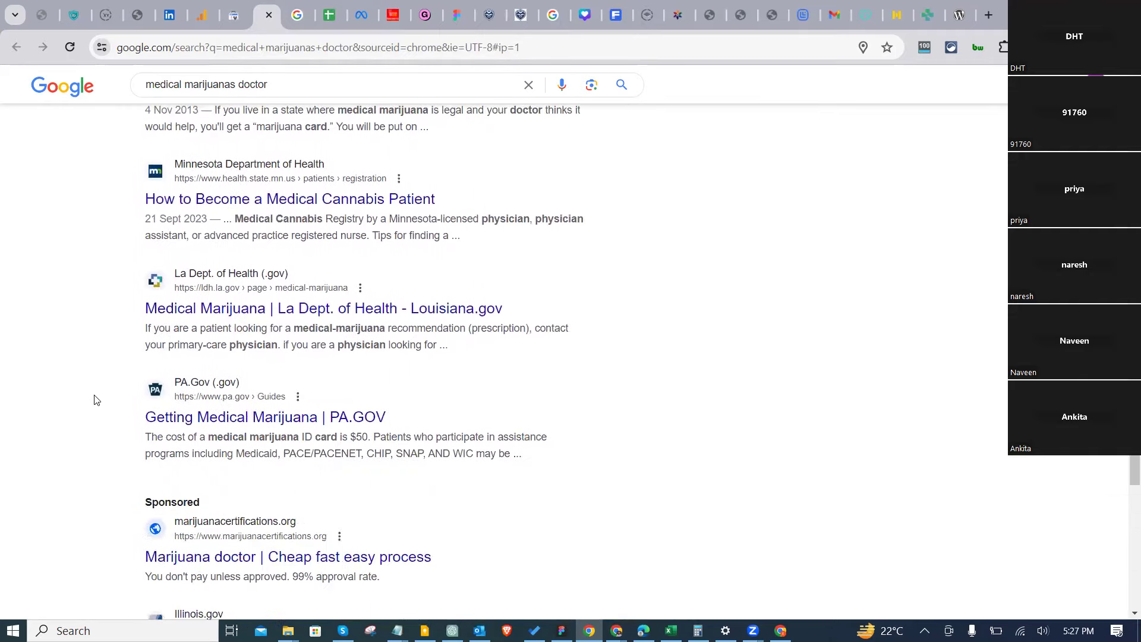
pyautogui.scroll(-2, 95, 400)
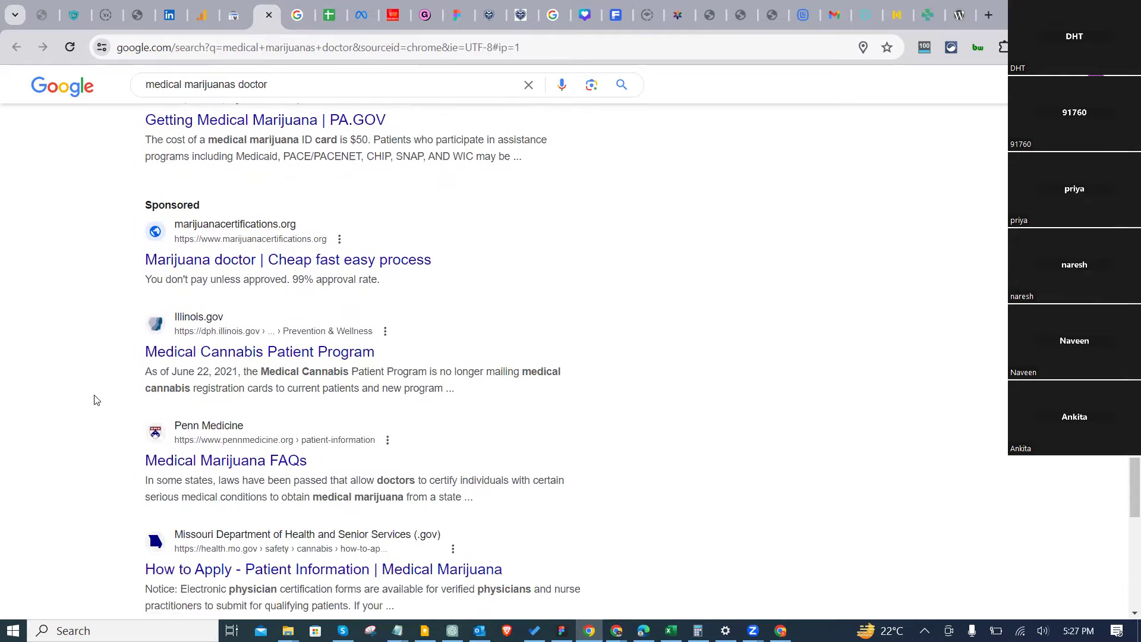
pyautogui.scroll(-6, 95, 399)
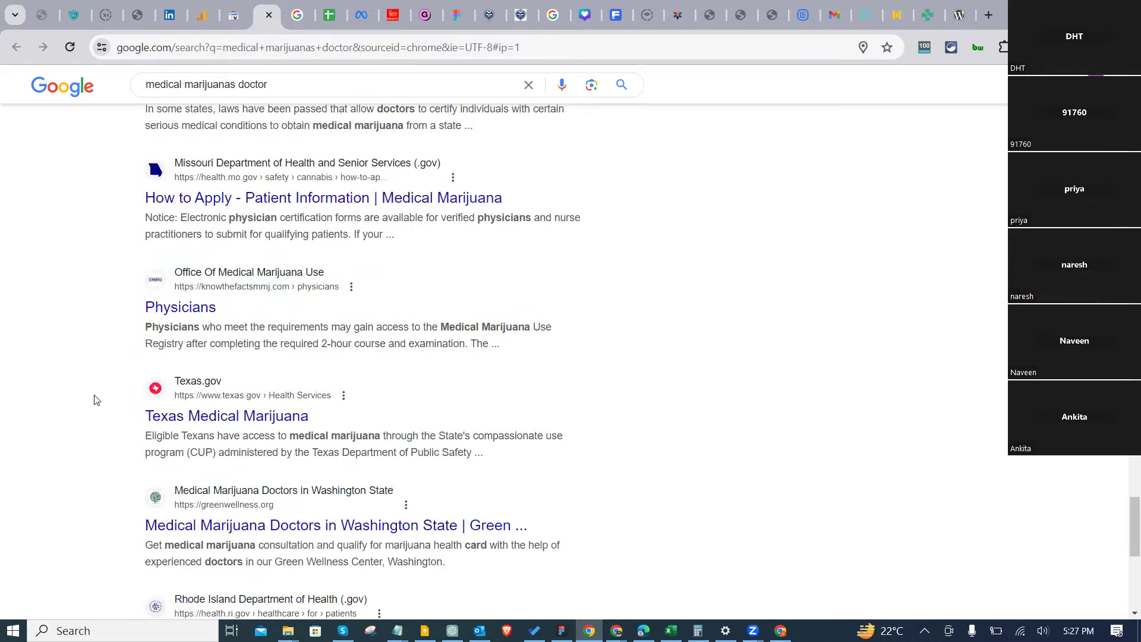
pyautogui.scroll(-1, 95, 399)
pyautogui.scroll(-4, 95, 399)
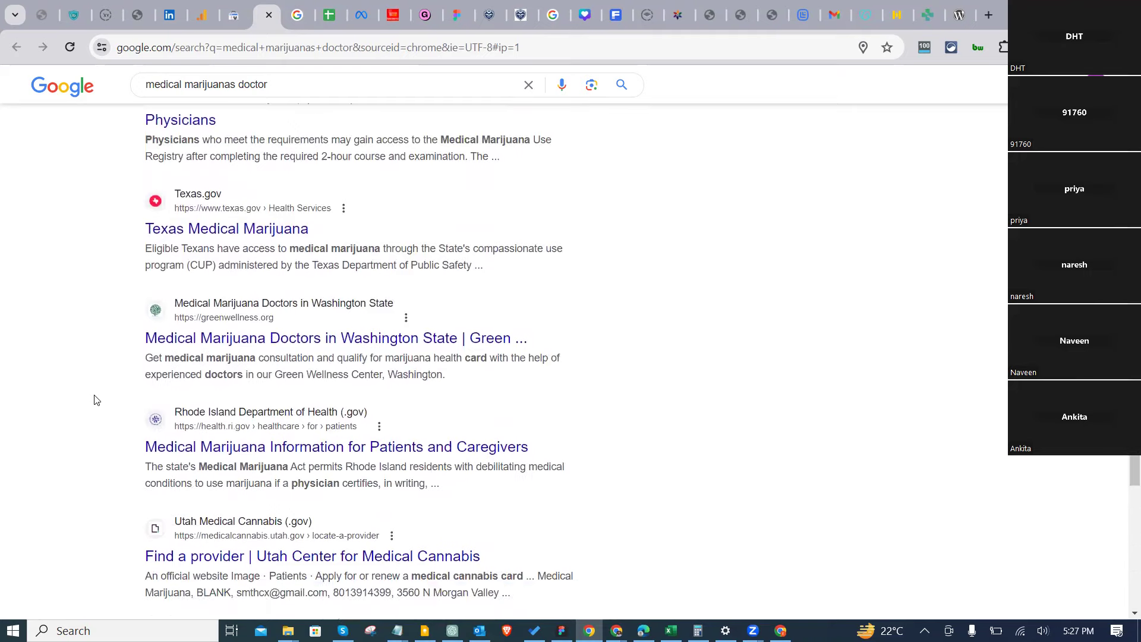
# Step: Switch to the Easy Treatment Analytics window and review the Acquisition overview's new users and sessions by channel group
pyautogui.hotkey('alt', 'Tab')
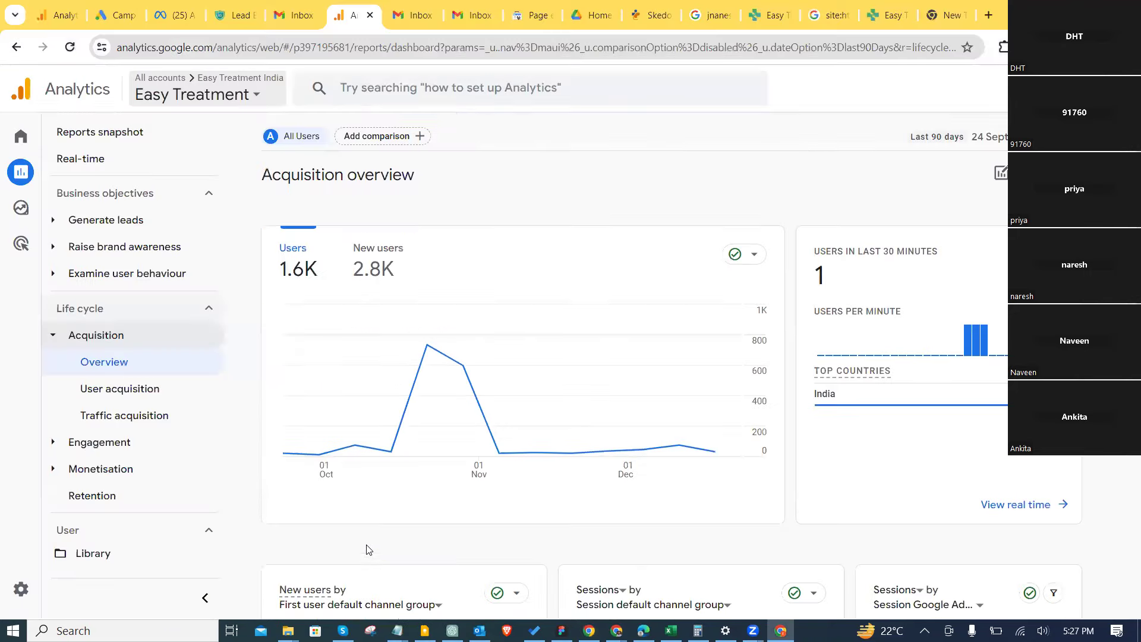
pyautogui.scroll(-4, 381, 541)
pyautogui.scroll(-2, 362, 479)
pyautogui.scroll(3, 276, 149)
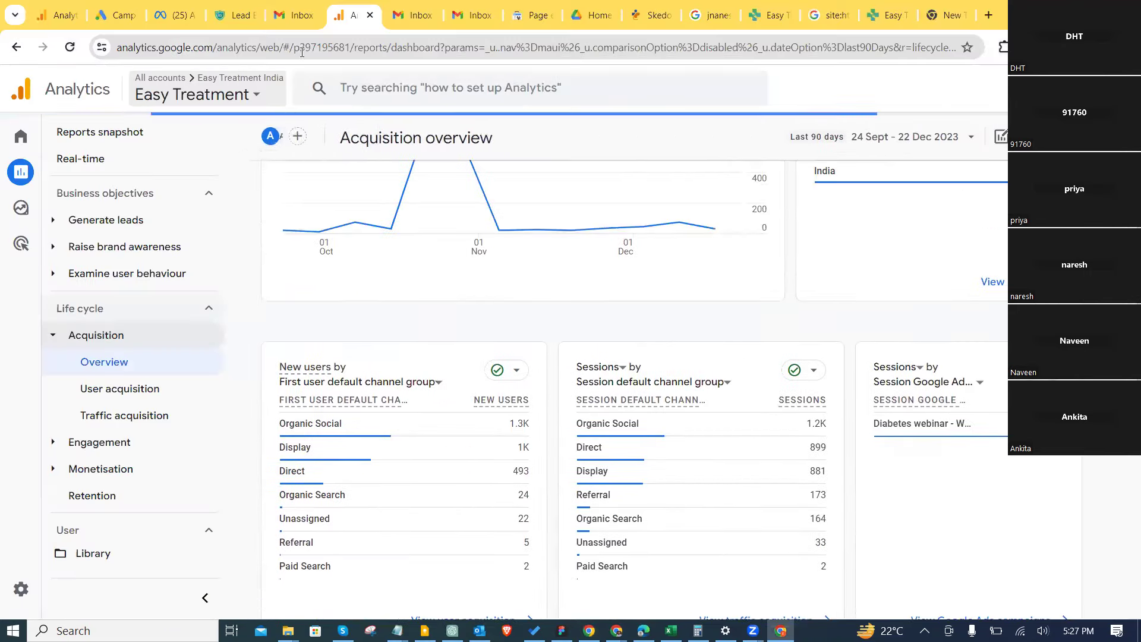
# Step: Go back to the Search Console queries and run a Google search for "marijuana evaluations az"
pyautogui.hotkey('alt', 'Tab')
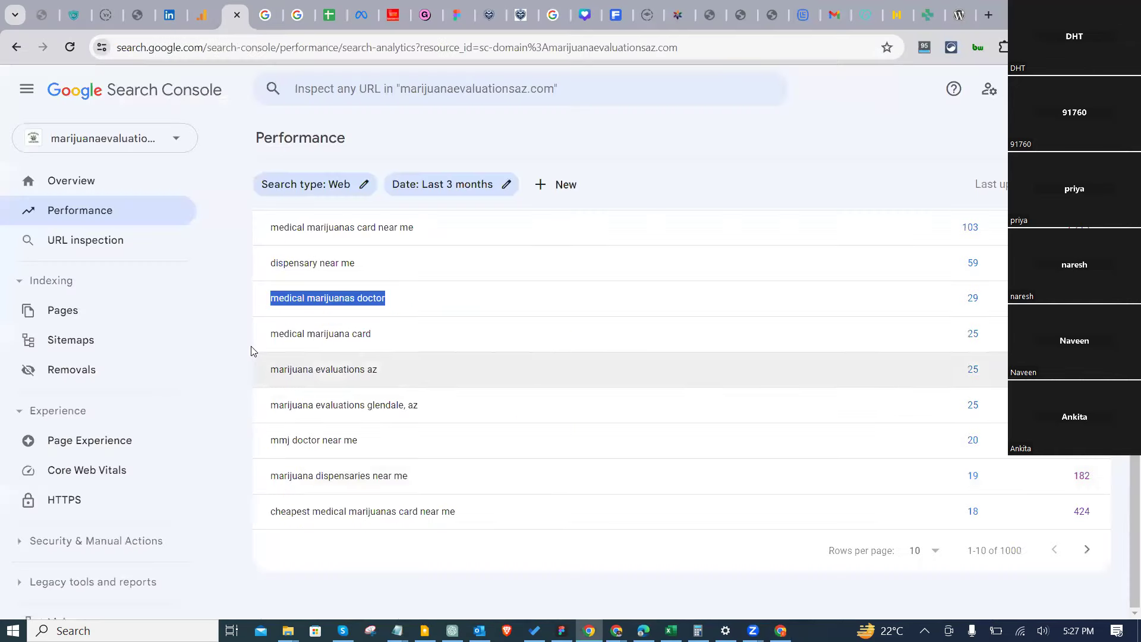
pyautogui.hotkey('alt', 'Tab')
pyautogui.moveTo(271, 369); pyautogui.dragTo(415, 369)
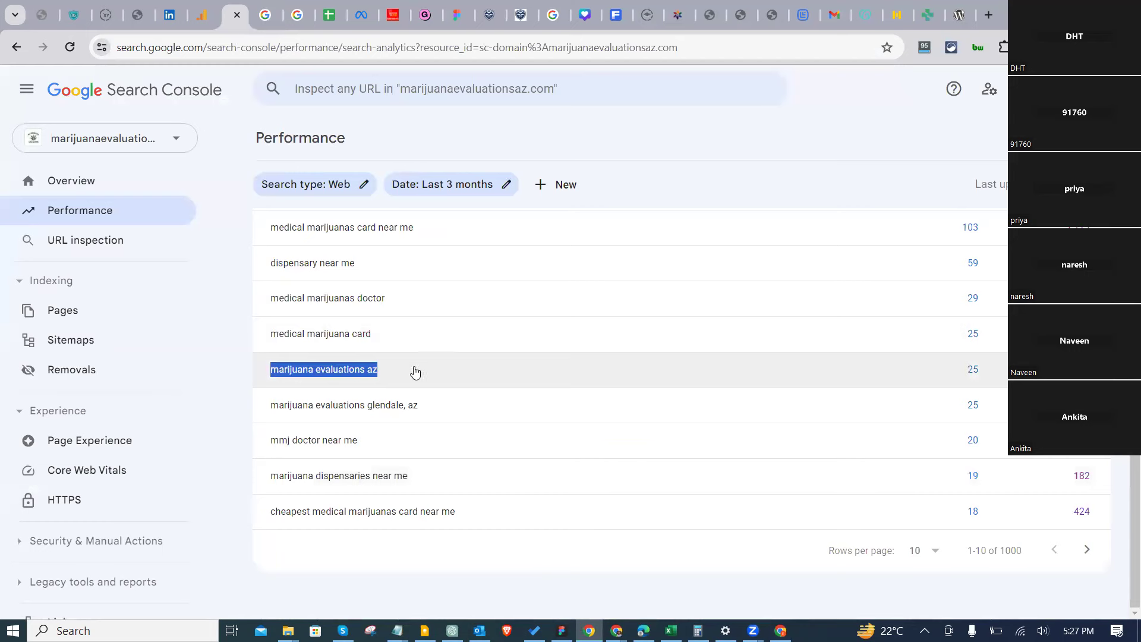
pyautogui.rightClick(328, 369)
pyautogui.click(434, 423)
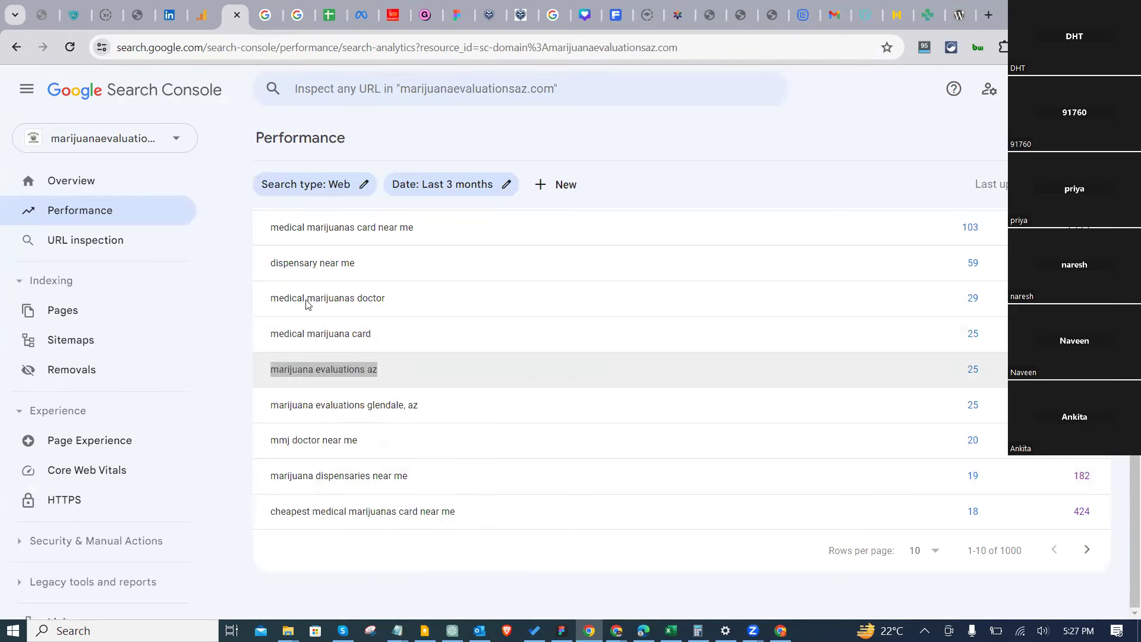
# Step: Examine the "marijuana evaluations az" results for the ranking positions of marijuanaevaluationsaz.com and its About Us page
pyautogui.scroll(-5, 119, 356)
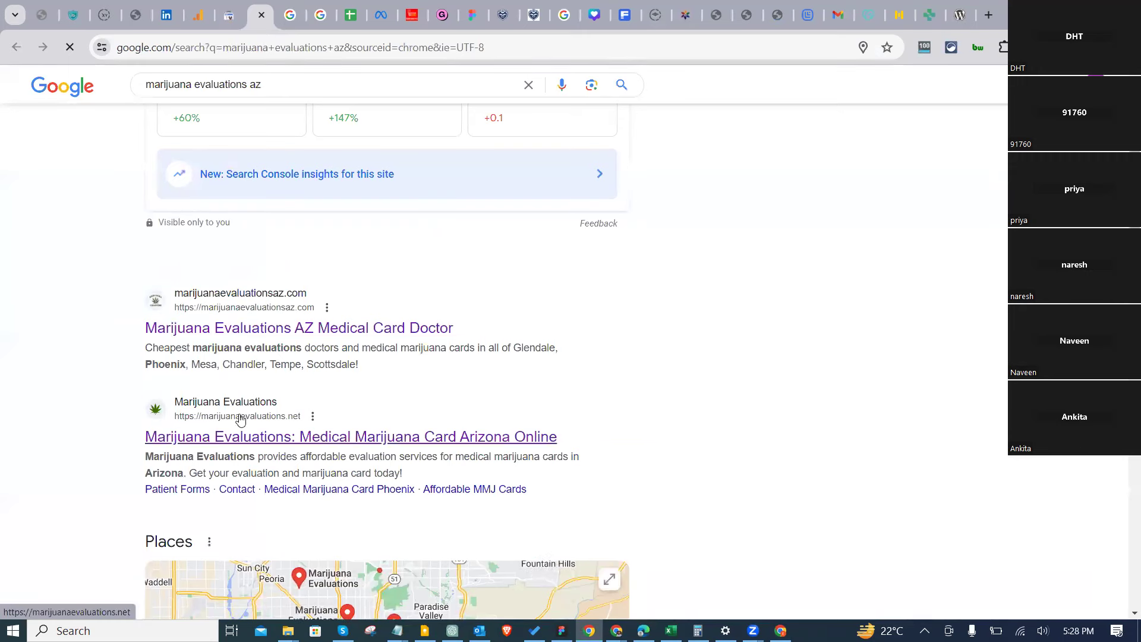
pyautogui.scroll(-1, 238, 481)
pyautogui.scroll(-2, 237, 480)
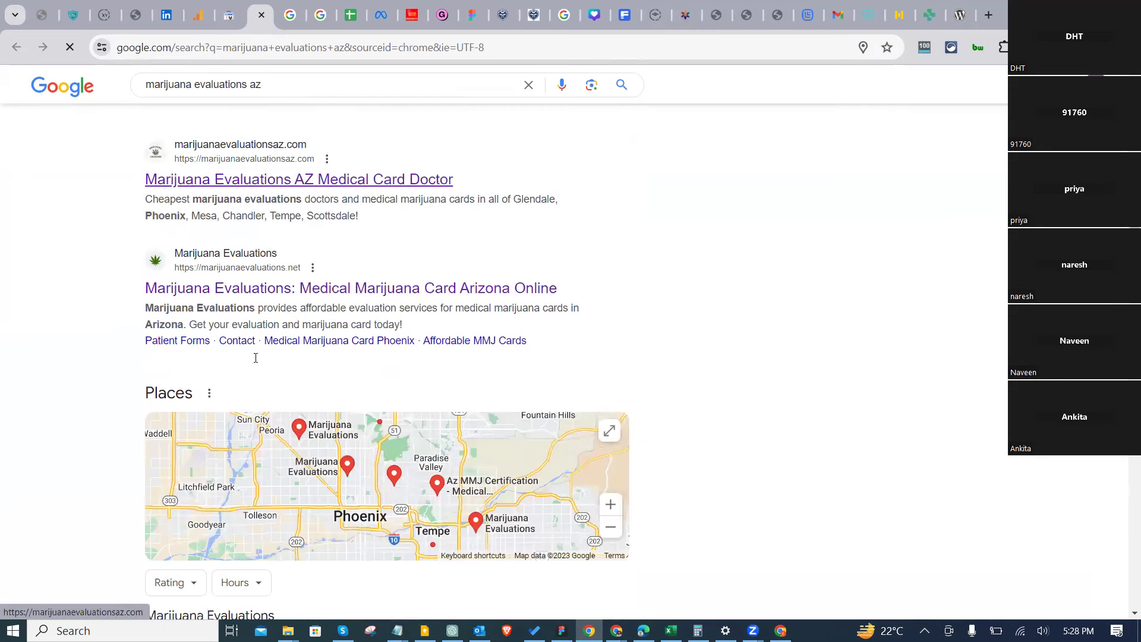
pyautogui.scroll(-8, 262, 359)
pyautogui.scroll(-3, 265, 359)
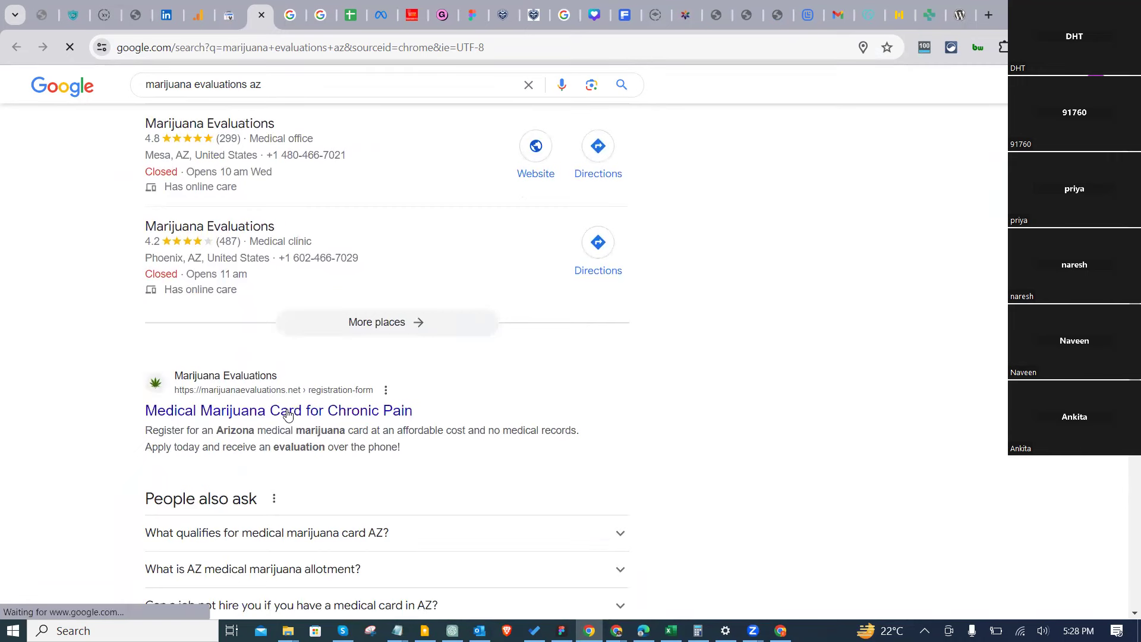
pyautogui.scroll(-5, 299, 414)
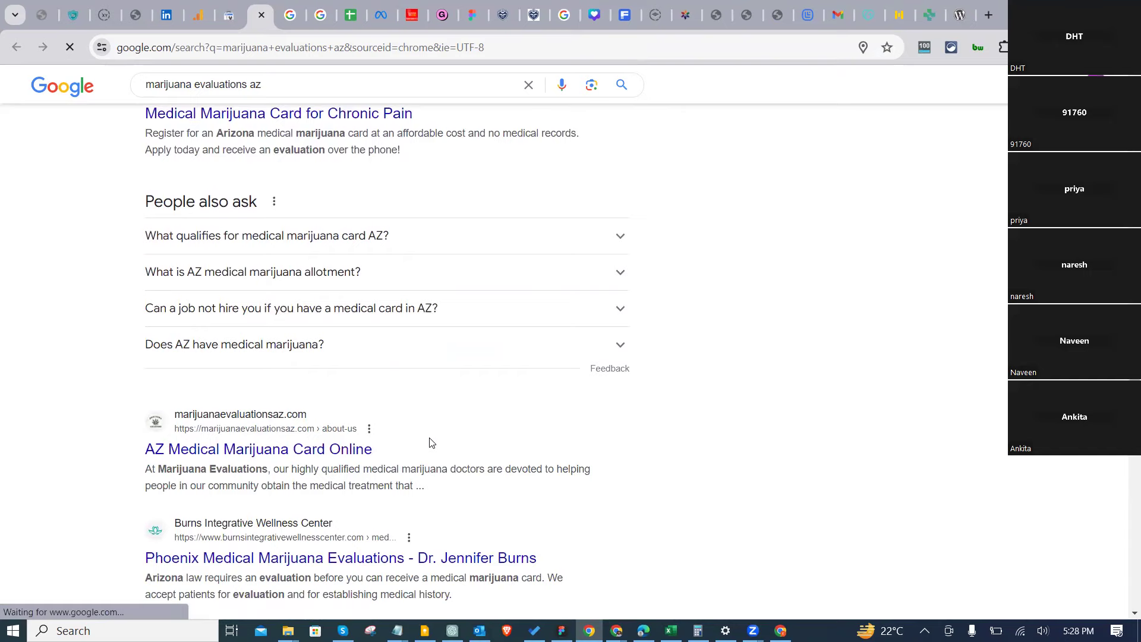
pyautogui.scroll(-3, 432, 443)
pyautogui.scroll(7, 314, 305)
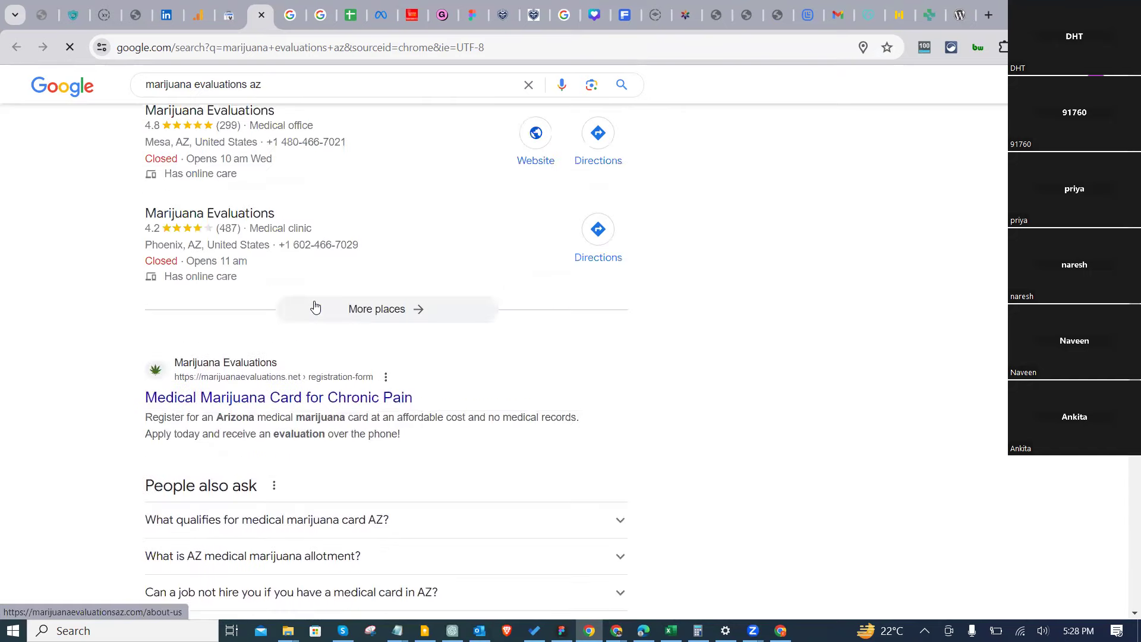
pyautogui.scroll(12, 315, 306)
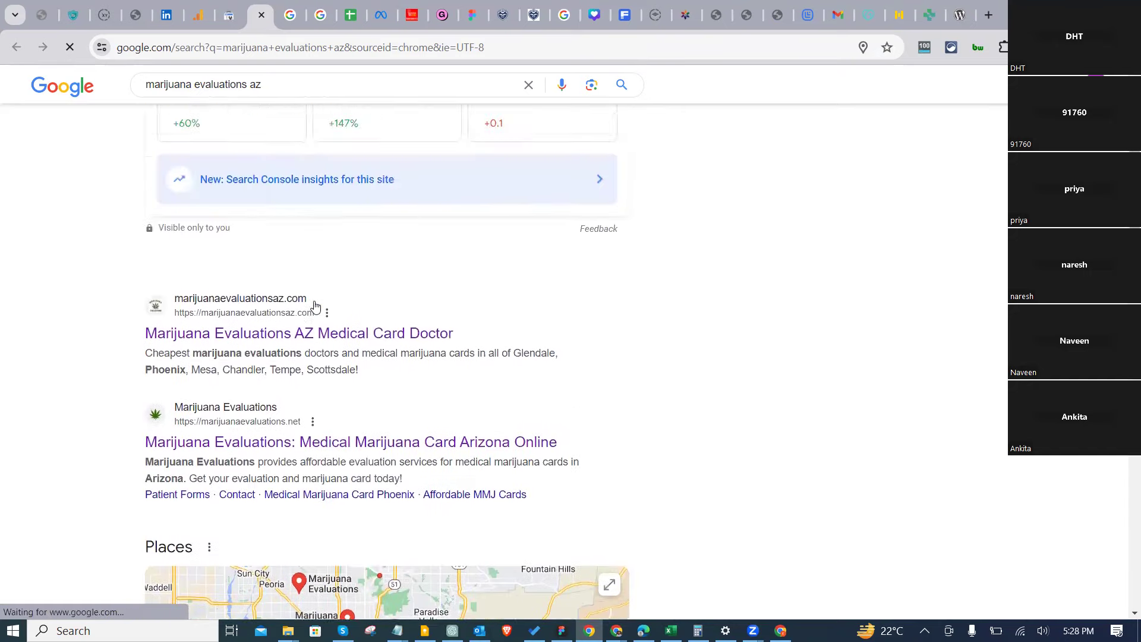
# Step: Go through the places listings, People also ask questions and remaining organic results down to the related searches
pyautogui.scroll(-4, 237, 333)
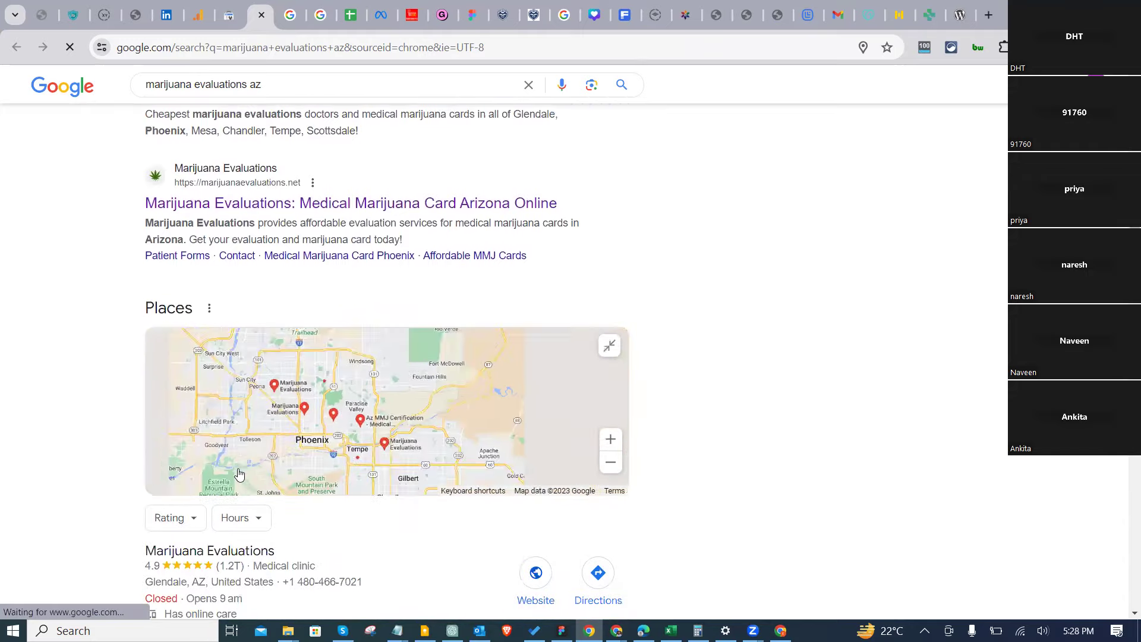
pyautogui.scroll(-10, 239, 474)
pyautogui.scroll(-5, 257, 368)
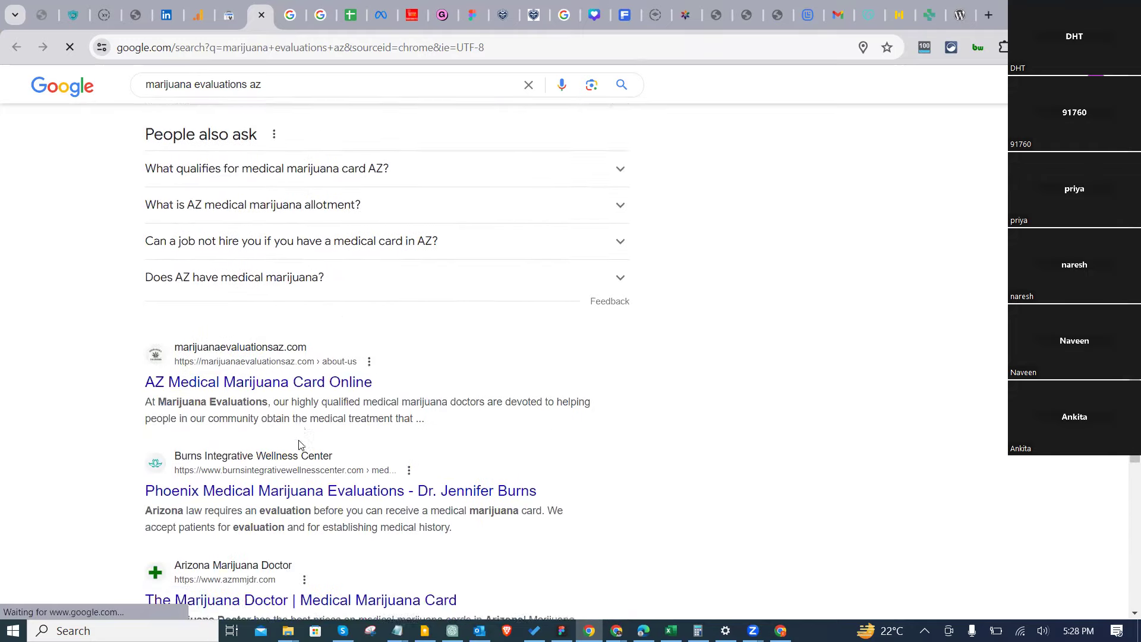
pyautogui.scroll(-2, 300, 445)
pyautogui.scroll(-1, 135, 452)
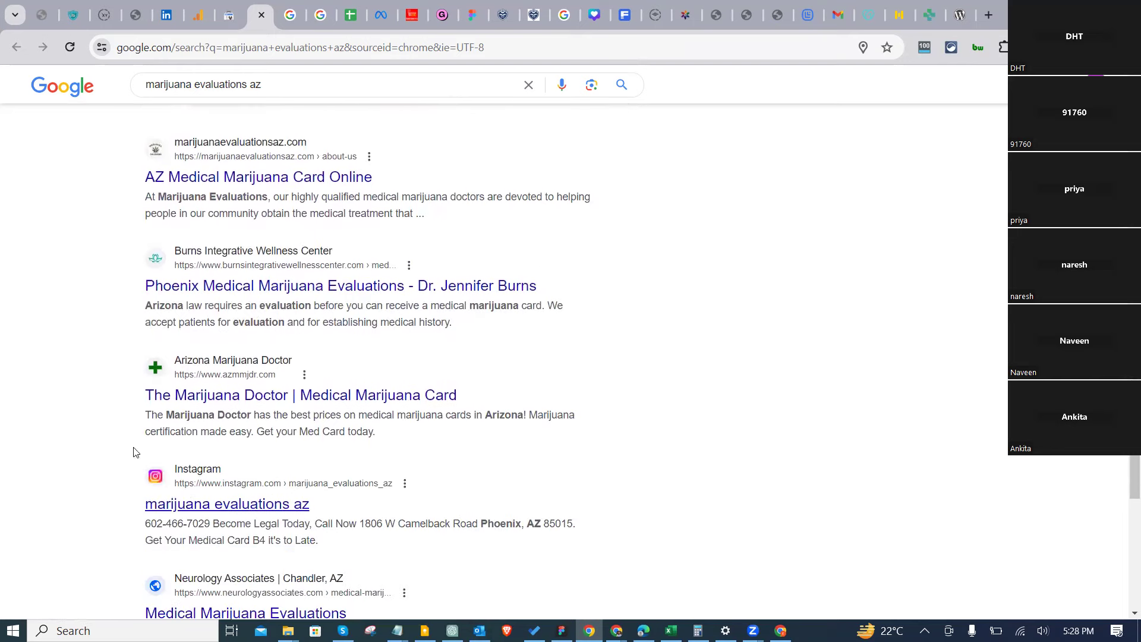
pyautogui.scroll(-2, 331, 401)
pyautogui.scroll(-2, 126, 428)
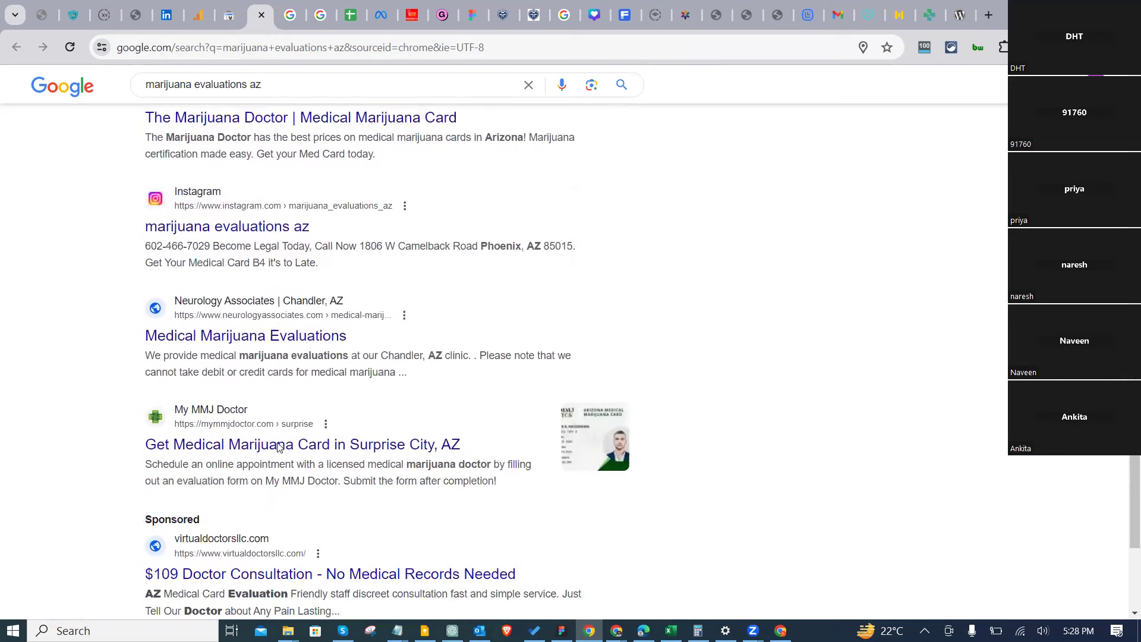
pyautogui.scroll(-2, 344, 483)
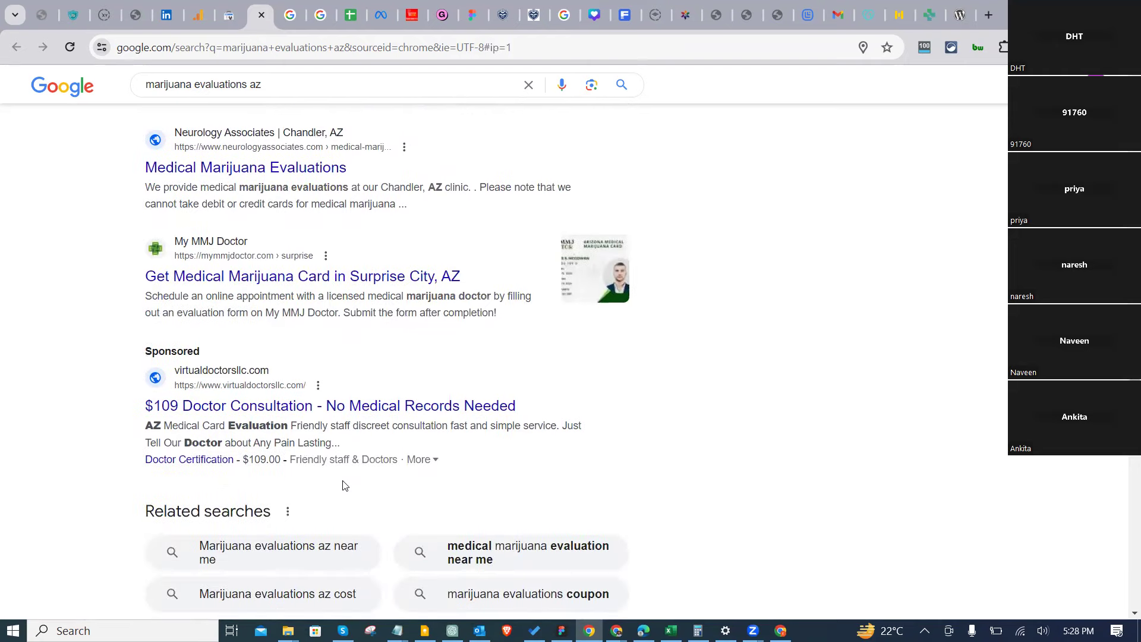
# Step: Return to the start of the "marijuana evaluations az" results to review the search performance summary and suggested searches
pyautogui.scroll(7, 733, 528)
pyautogui.scroll(20, 734, 528)
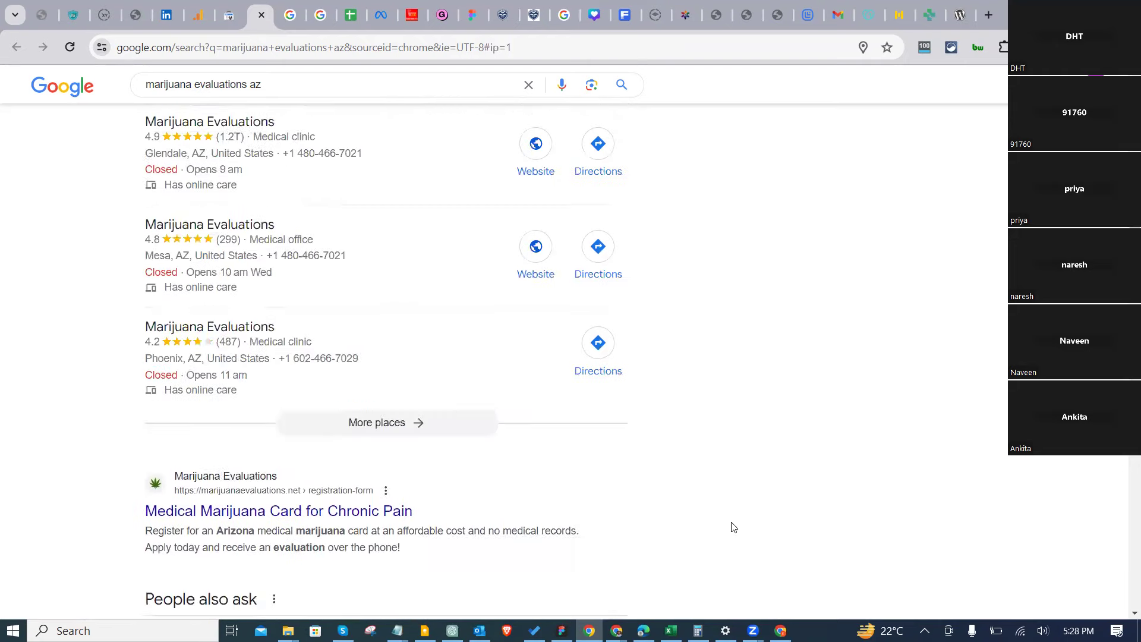
pyautogui.scroll(2, 733, 527)
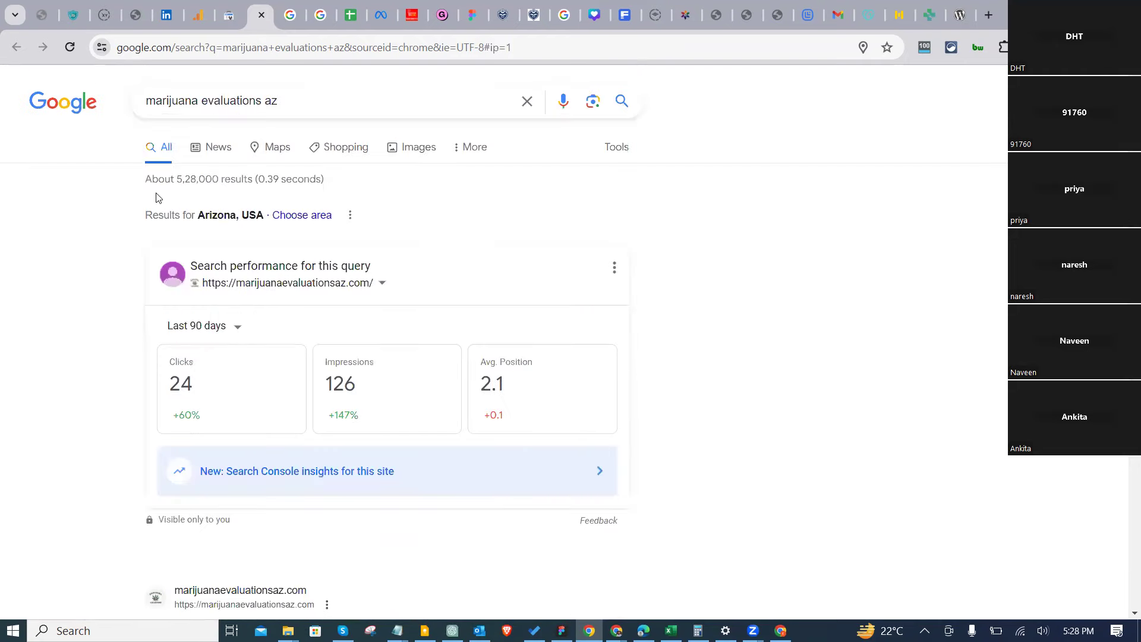
pyautogui.click(322, 107)
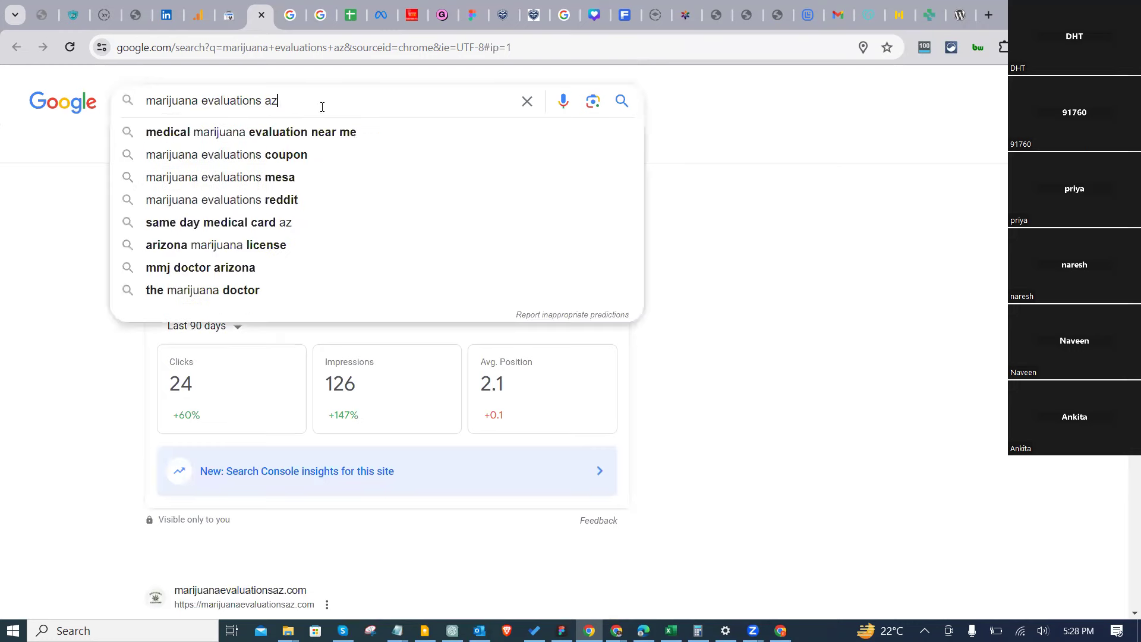
# Step: Go back to the Search Console queries and highlight "marijuana evaluations glendale, az" and the total number of listed queries
pyautogui.click(226, 17)
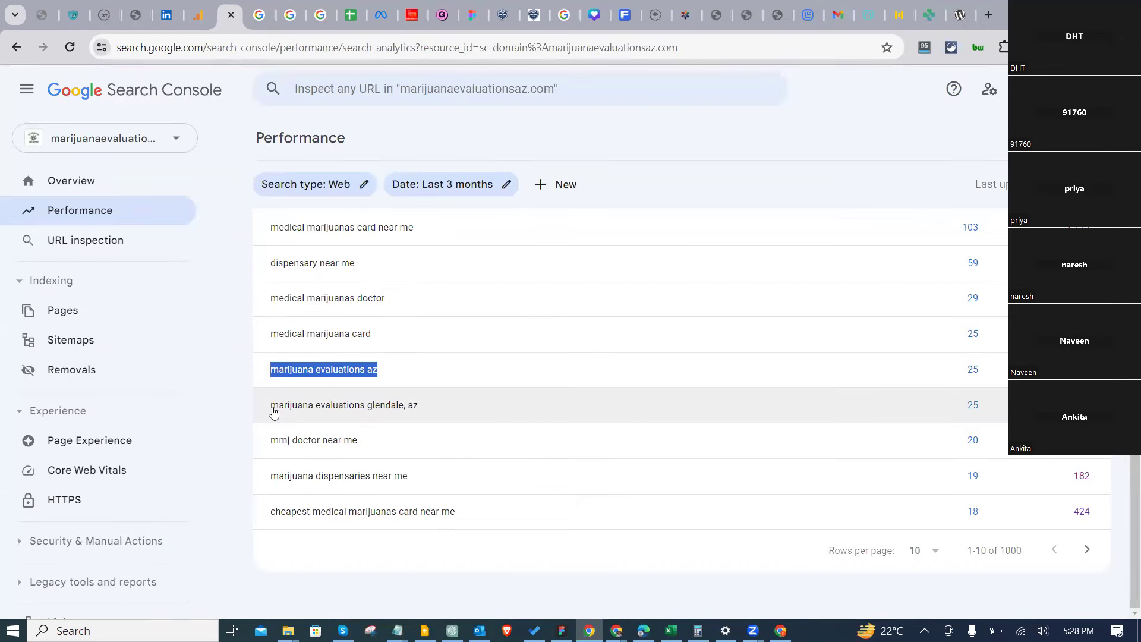
pyautogui.moveTo(265, 410); pyautogui.dragTo(431, 412)
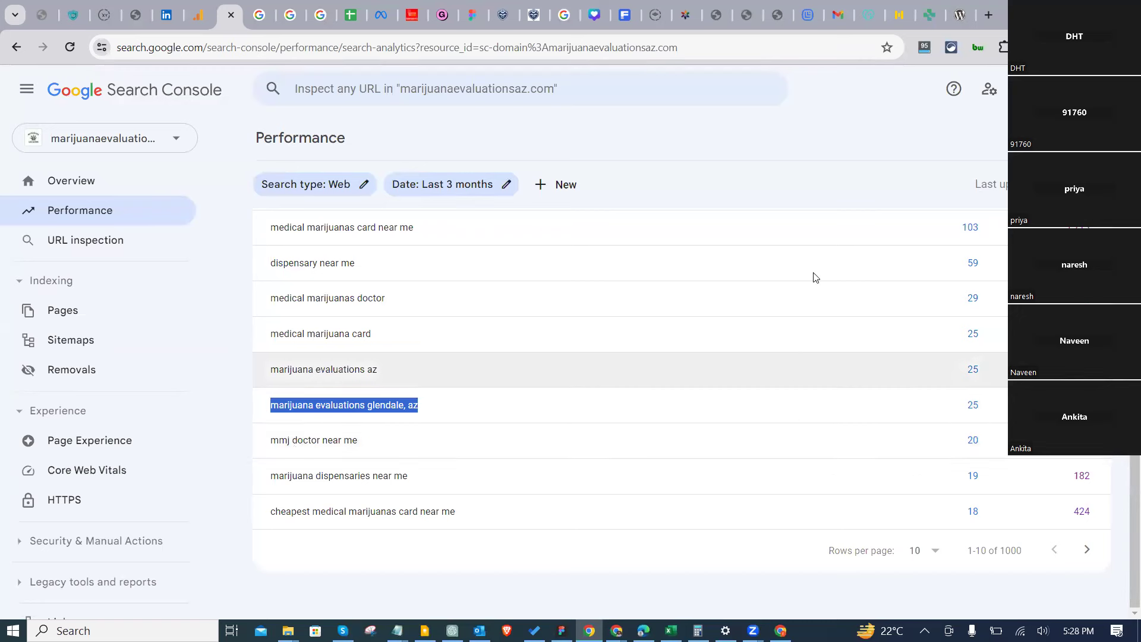
pyautogui.moveTo(1022, 551); pyautogui.dragTo(963, 552)
pyautogui.scroll(4, 566, 535)
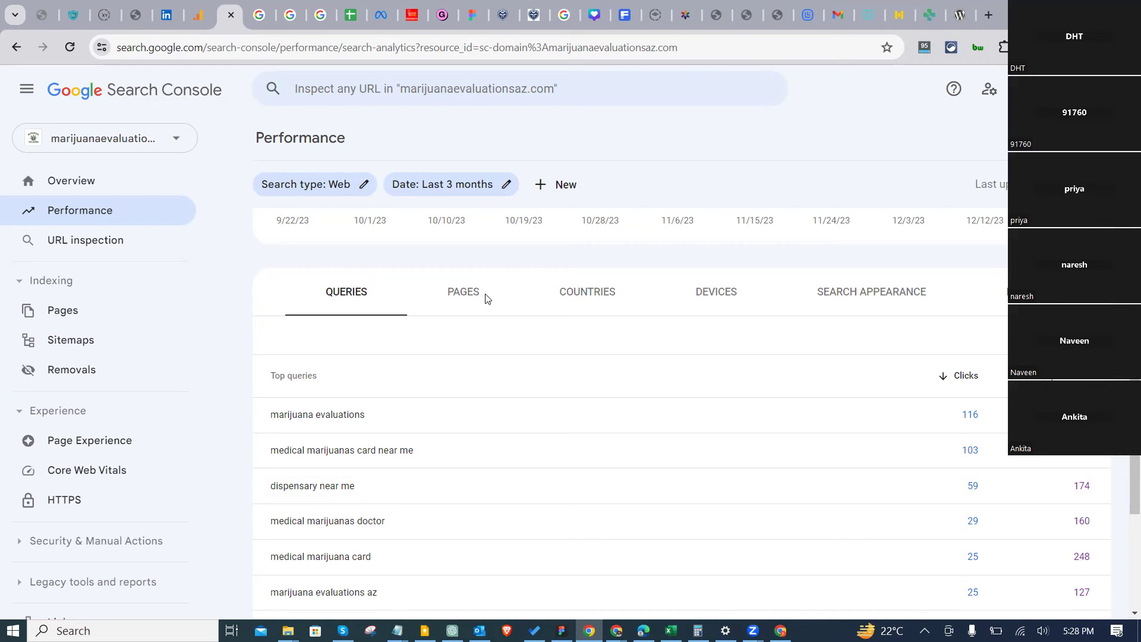
# Step: Review the Search Console clicks and impressions chart alongside the Easy Treatment India acquisition overview in Analytics
pyautogui.scroll(5, 570, 436)
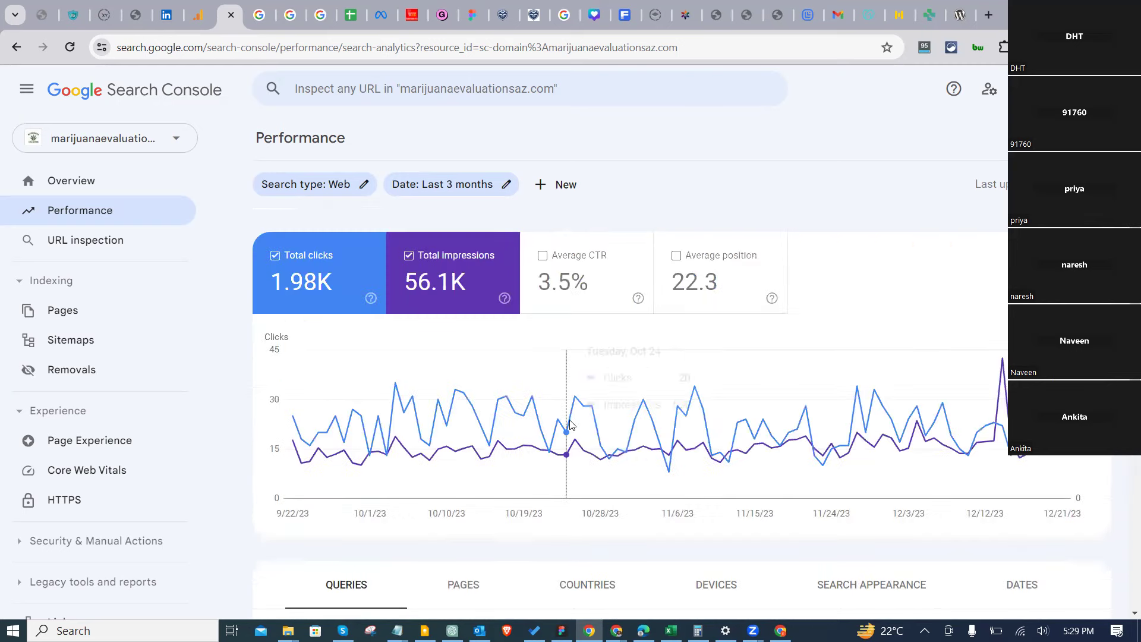
pyautogui.click(198, 18)
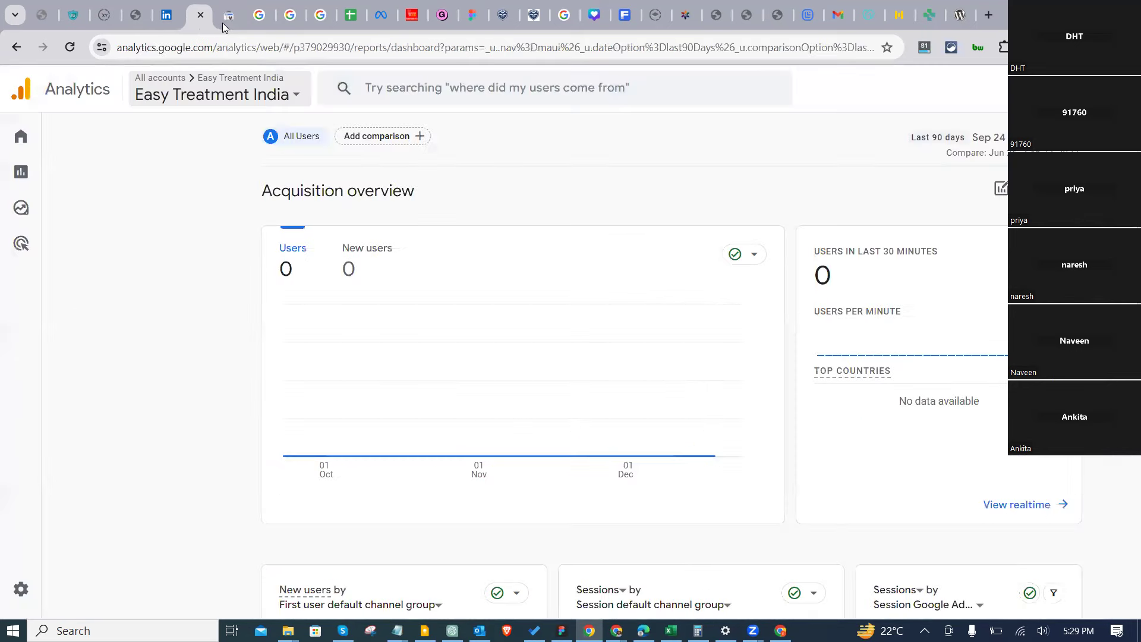
pyautogui.click(224, 27)
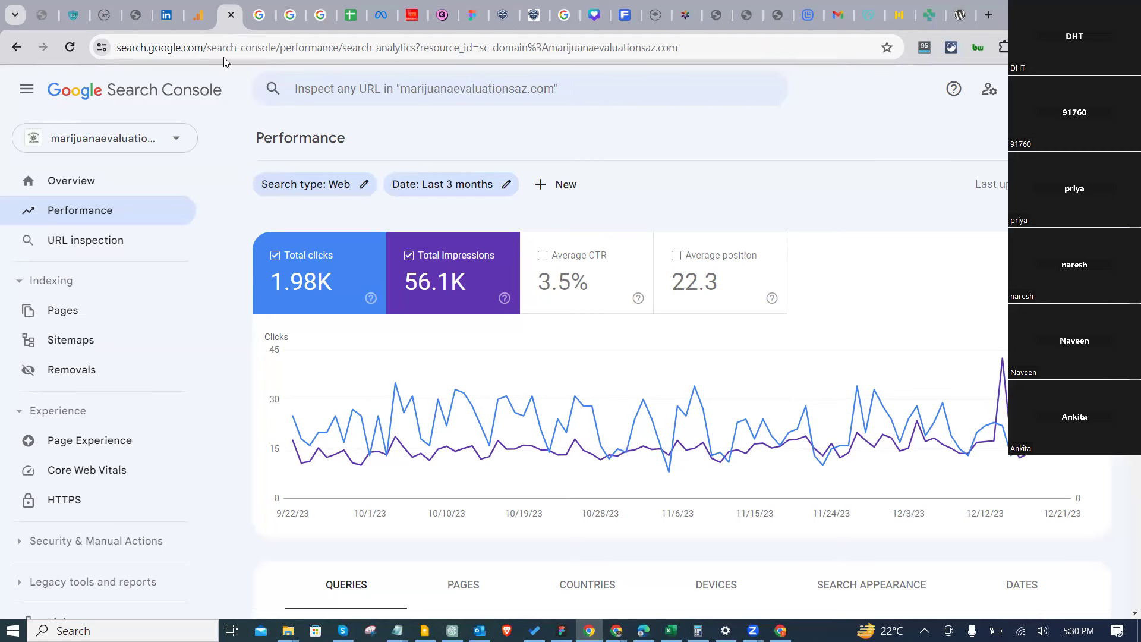
# Step: Replace the address of the Google results page with a search for "business manager facebook" and reach Meta Business Suite
pyautogui.click(260, 20)
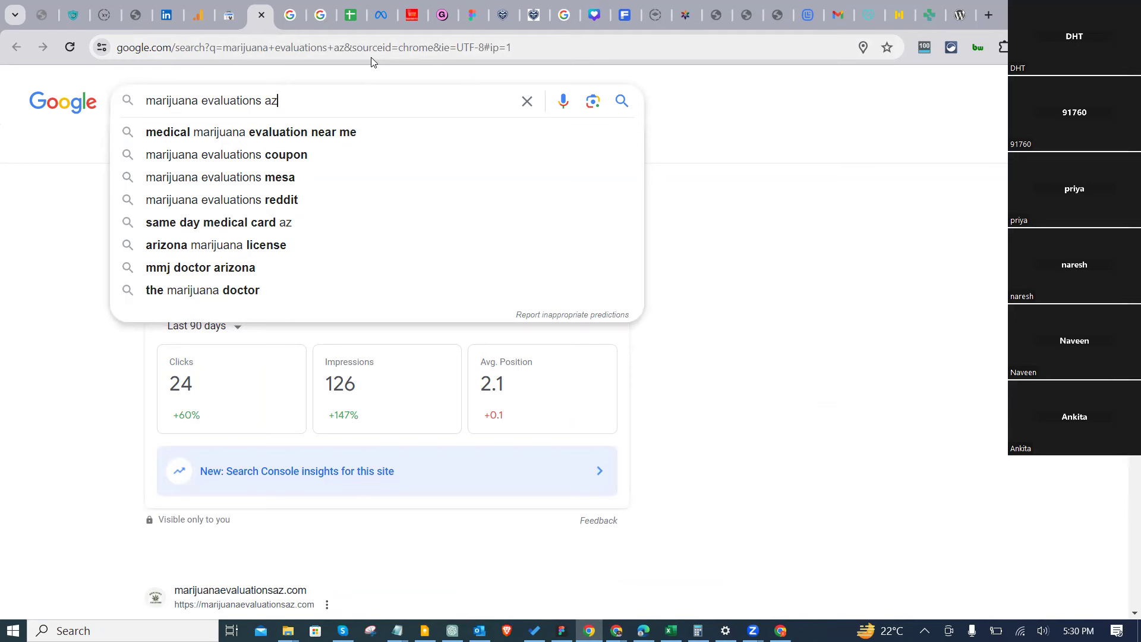
pyautogui.click(371, 57)
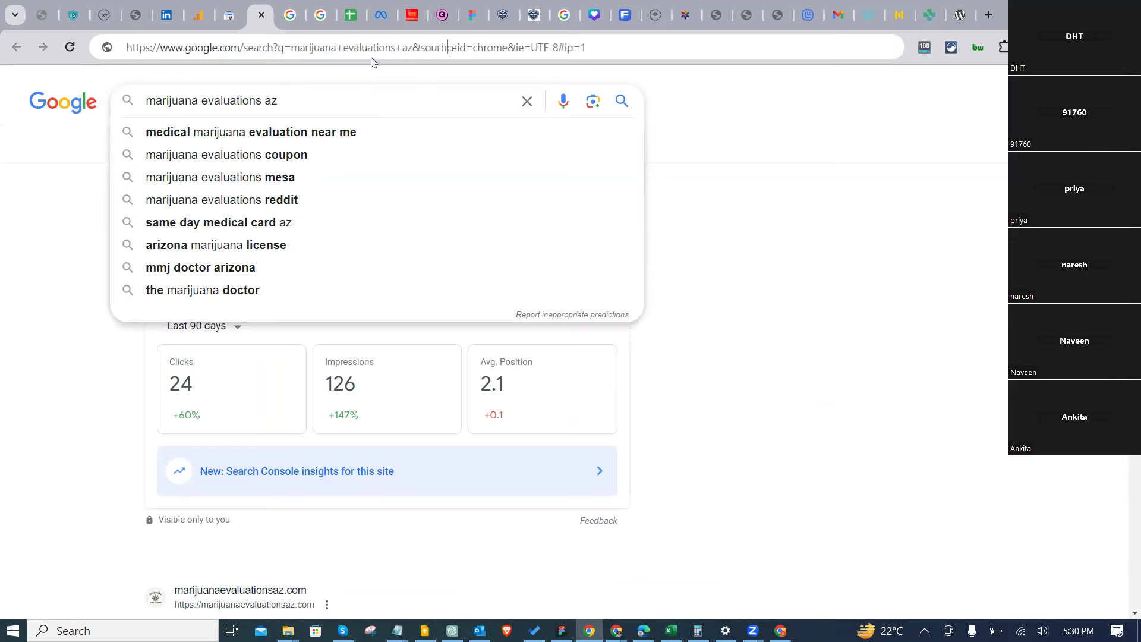
pyautogui.write('busine')
pyautogui.hotkey('ctrl', 'a')
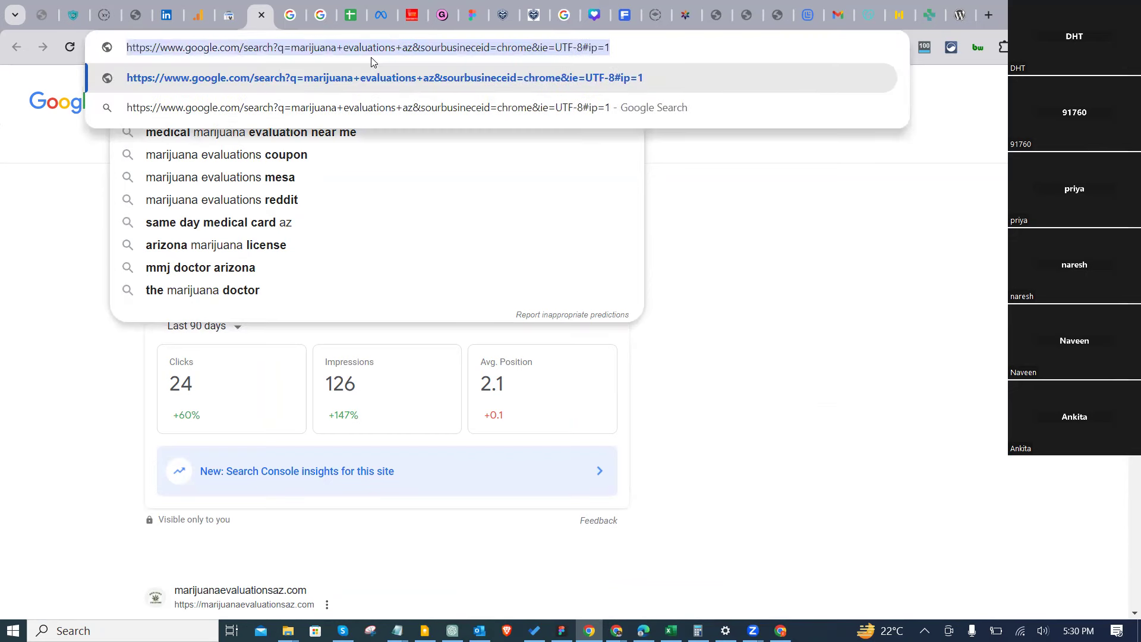
pyautogui.write('business manager')
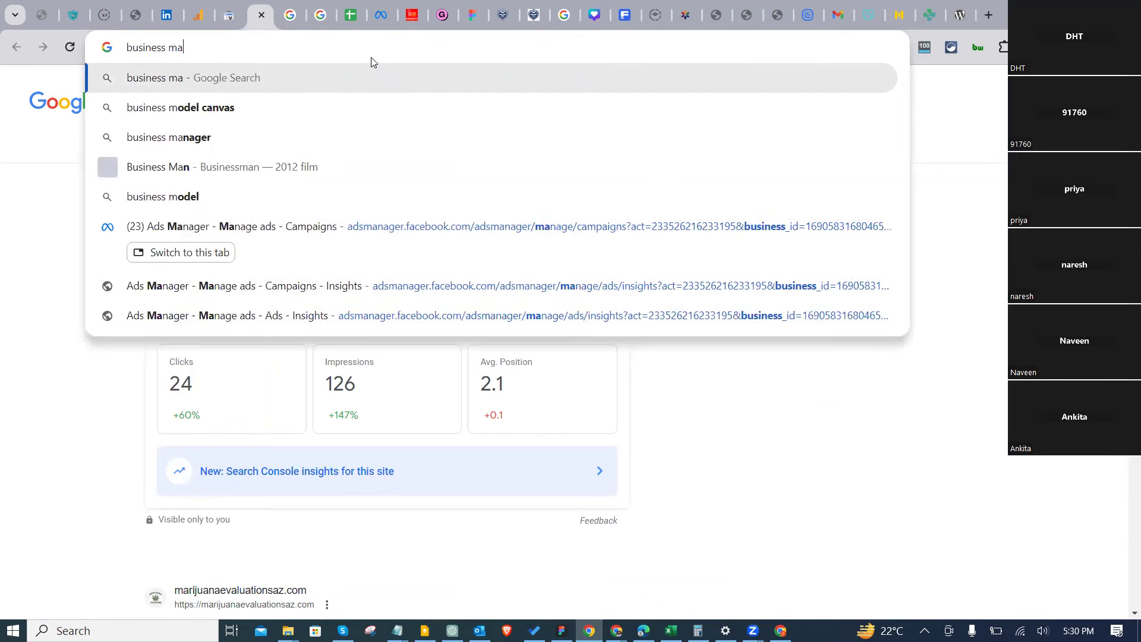
pyautogui.press('Down')
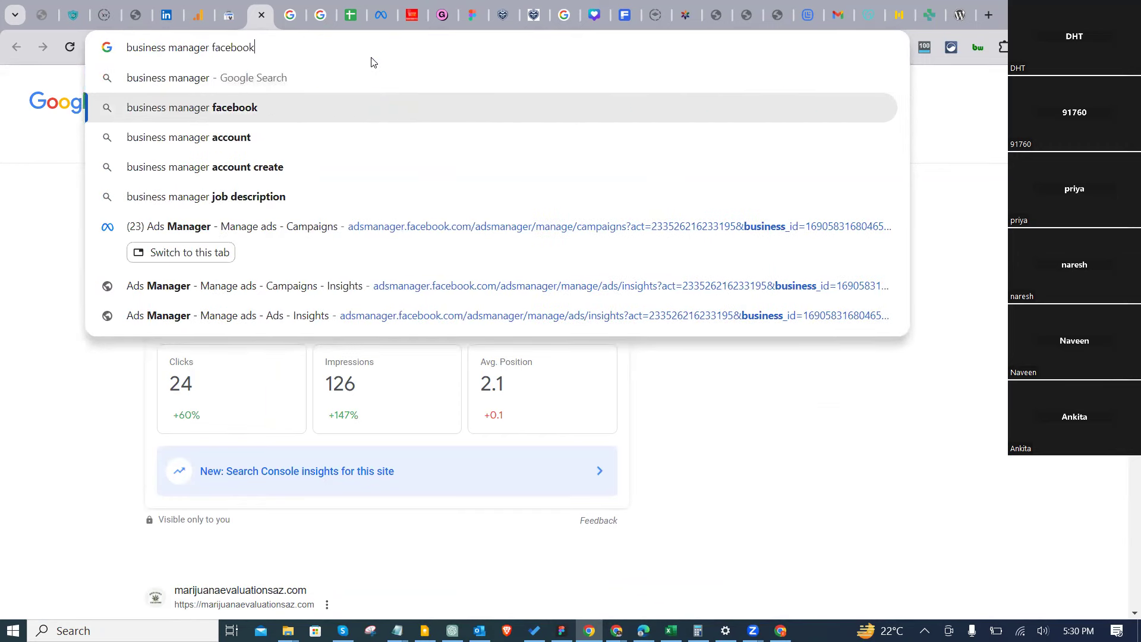
pyautogui.press('Return')
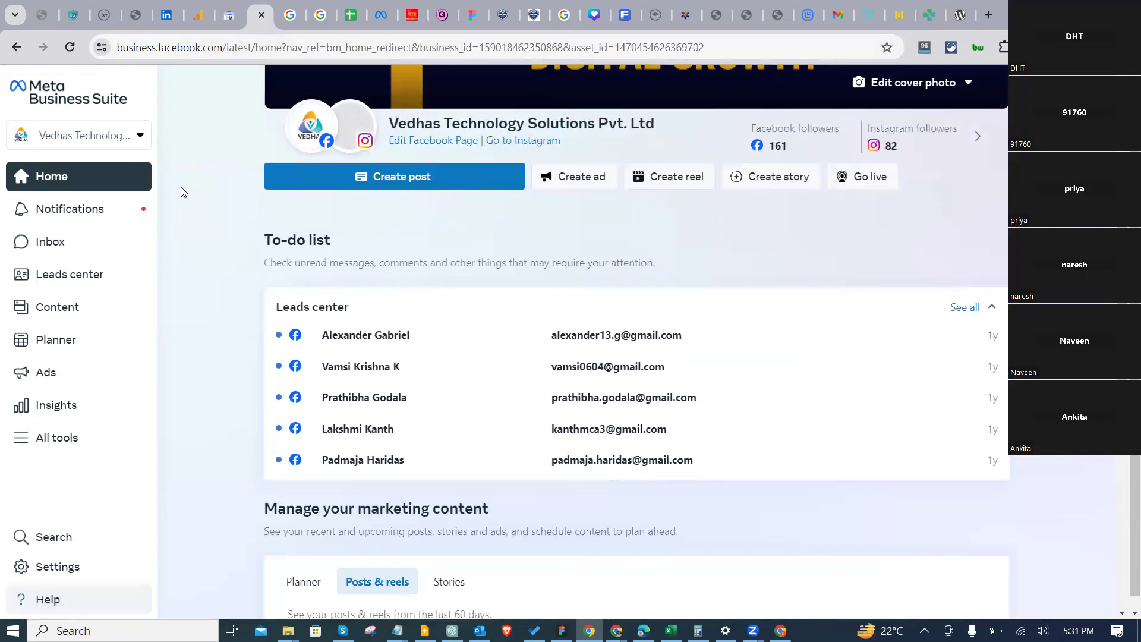
# Step: Switch the Meta Business Suite business asset to Easytreatmentindia
pyautogui.click(89, 137)
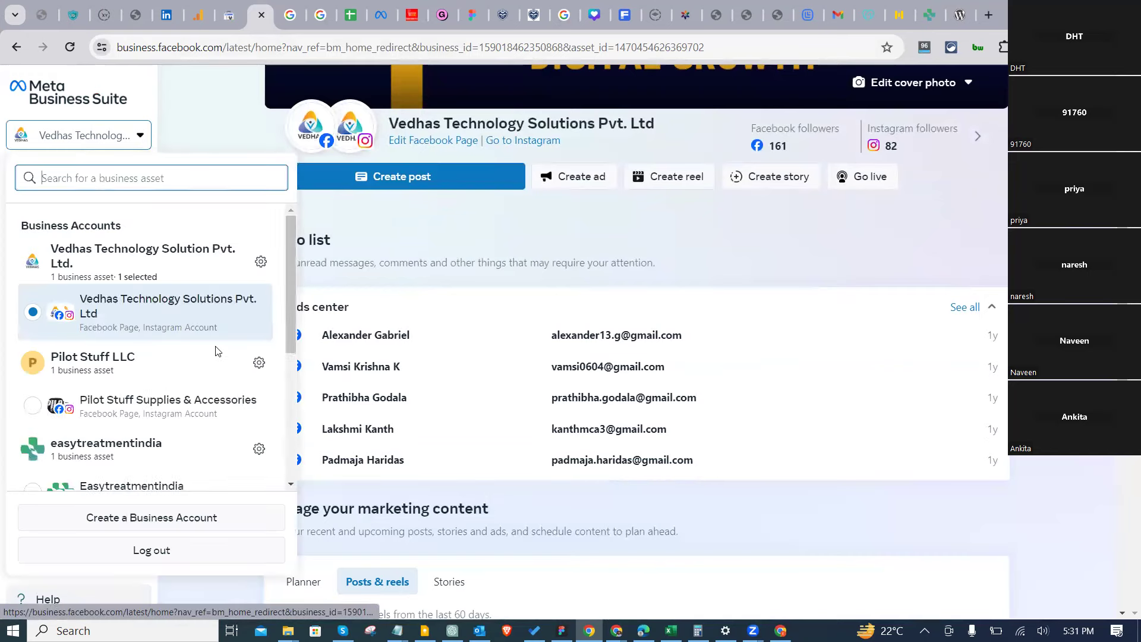
pyautogui.scroll(-1, 140, 410)
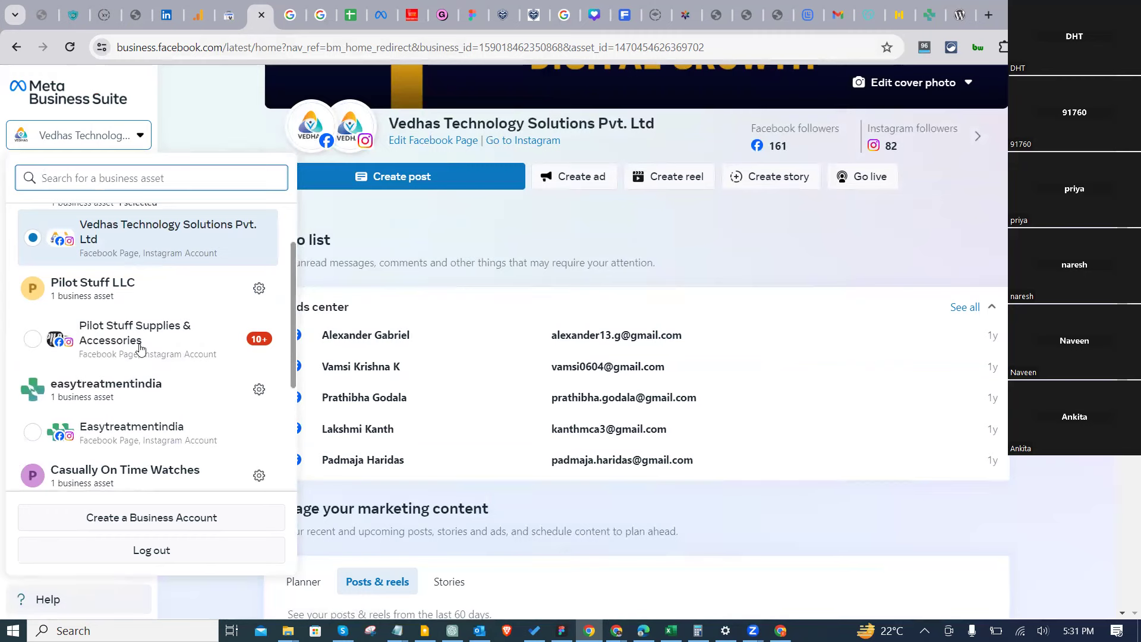
pyautogui.scroll(-1, 141, 357)
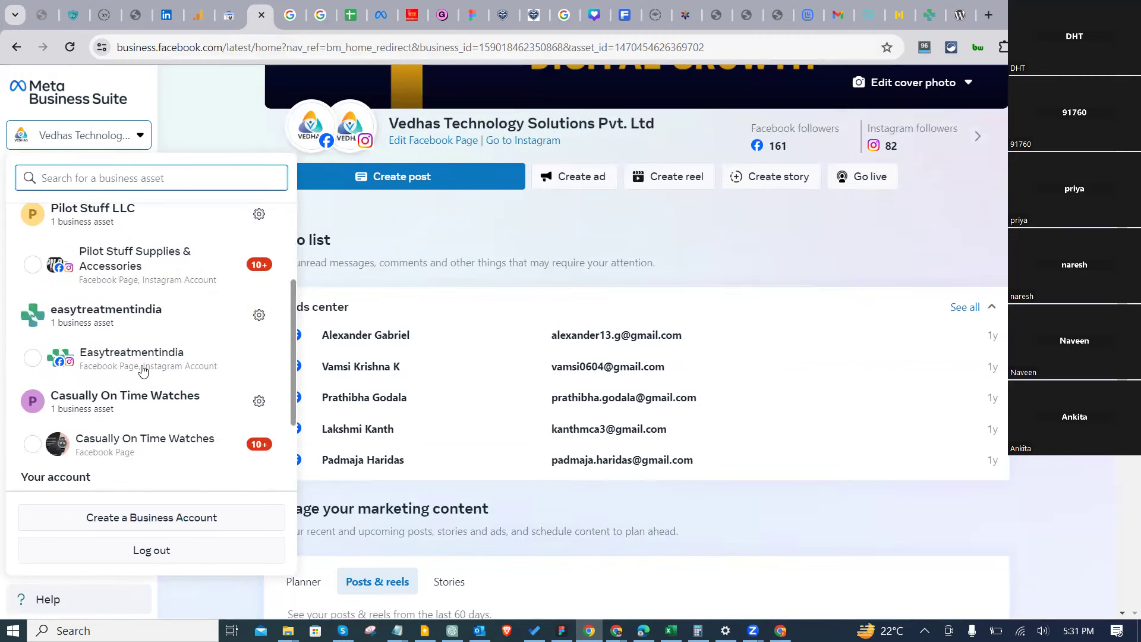
pyautogui.click(126, 364)
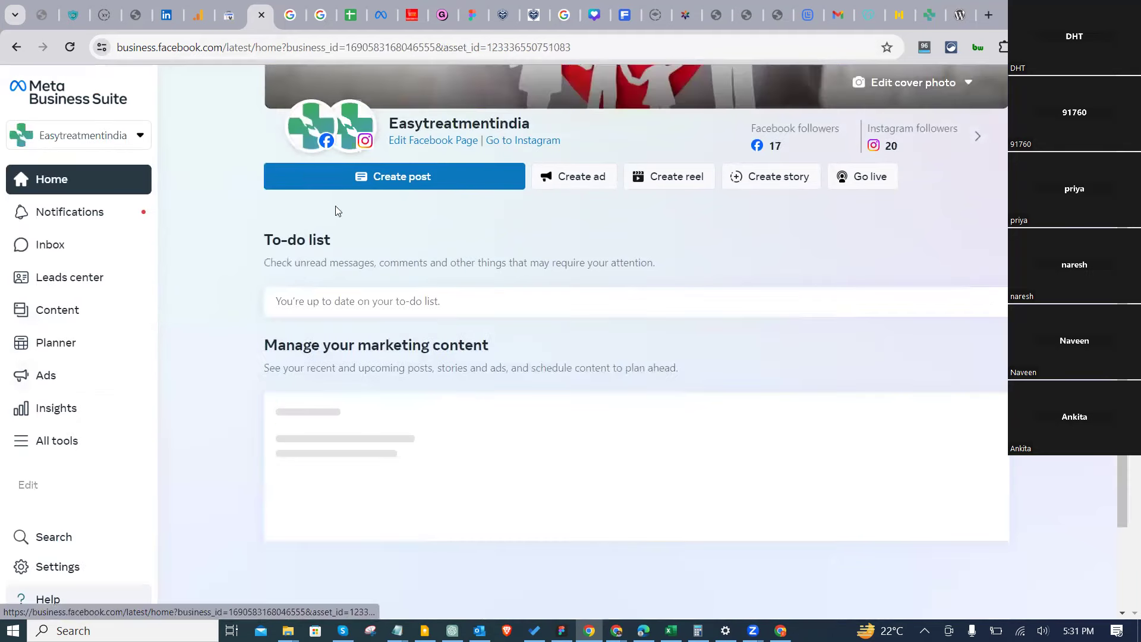
pyautogui.scroll(1, 253, 327)
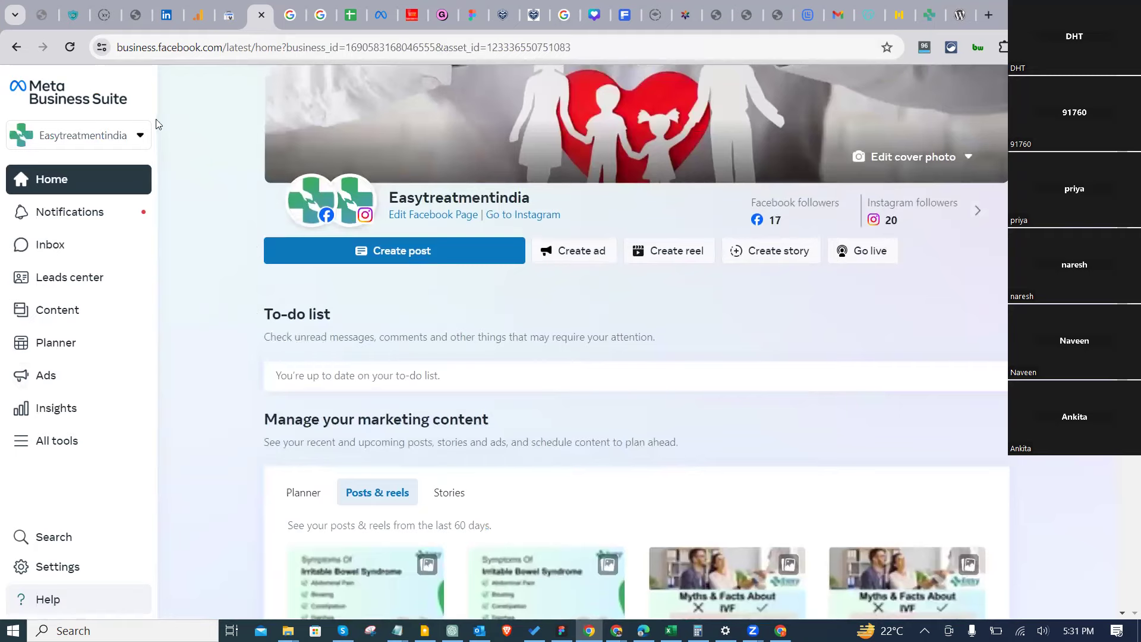
# Step: Open the full tool list of Meta Business Suite and go through its engagement, management, advertising and reporting tools
pyautogui.click(18, 444)
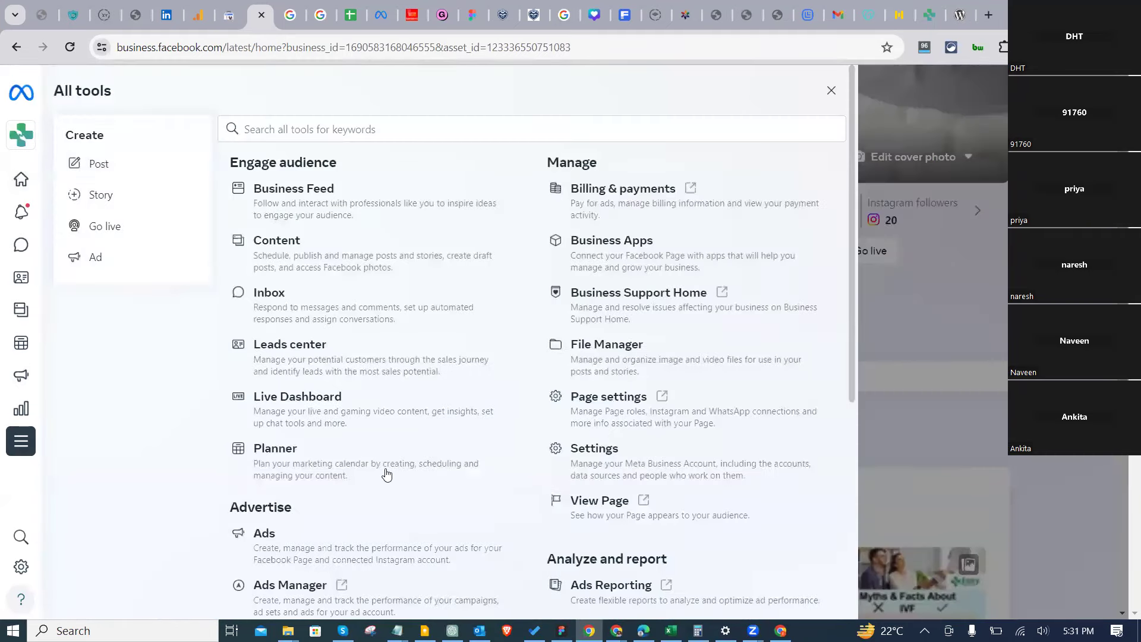
pyautogui.scroll(-5, 546, 362)
pyautogui.scroll(5, 489, 551)
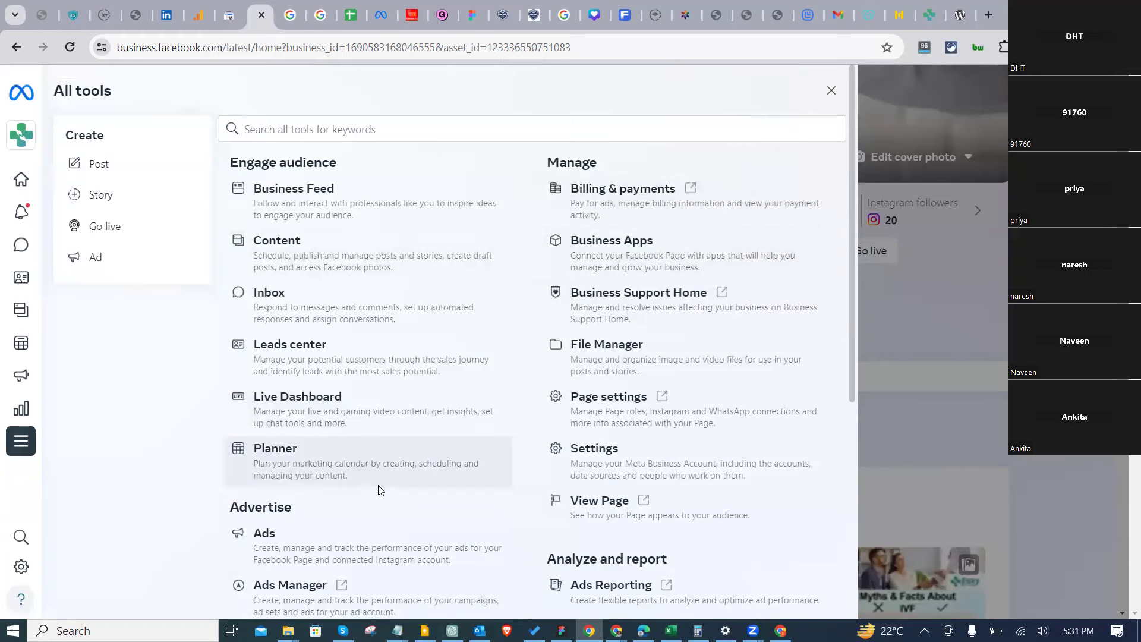
pyautogui.scroll(-3, 392, 469)
pyautogui.scroll(2, 394, 466)
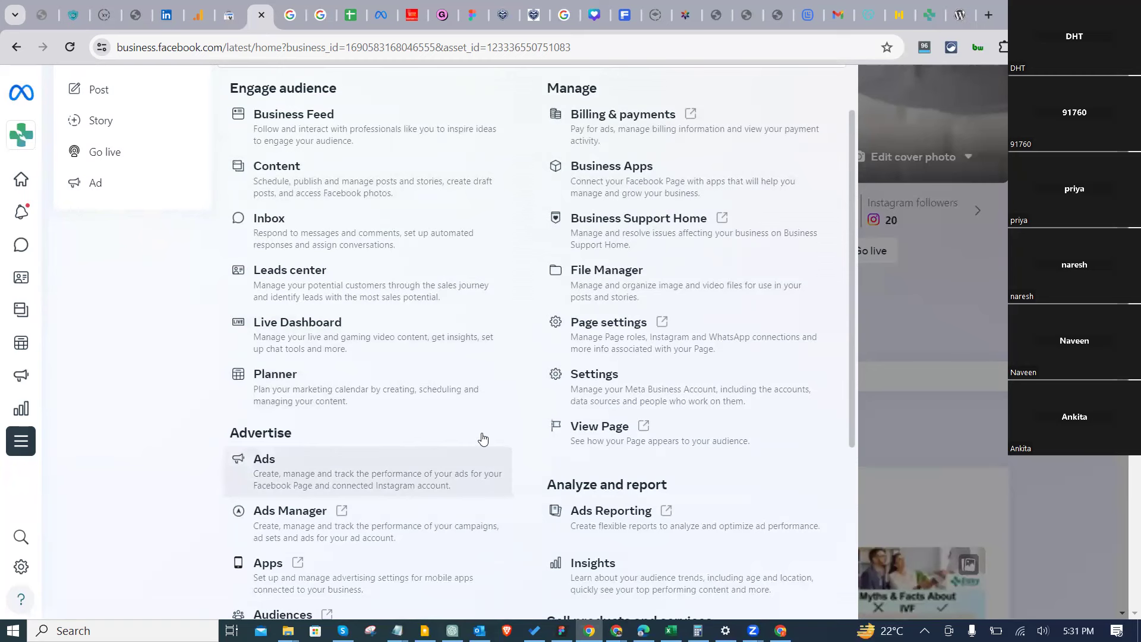
pyautogui.scroll(2, 482, 439)
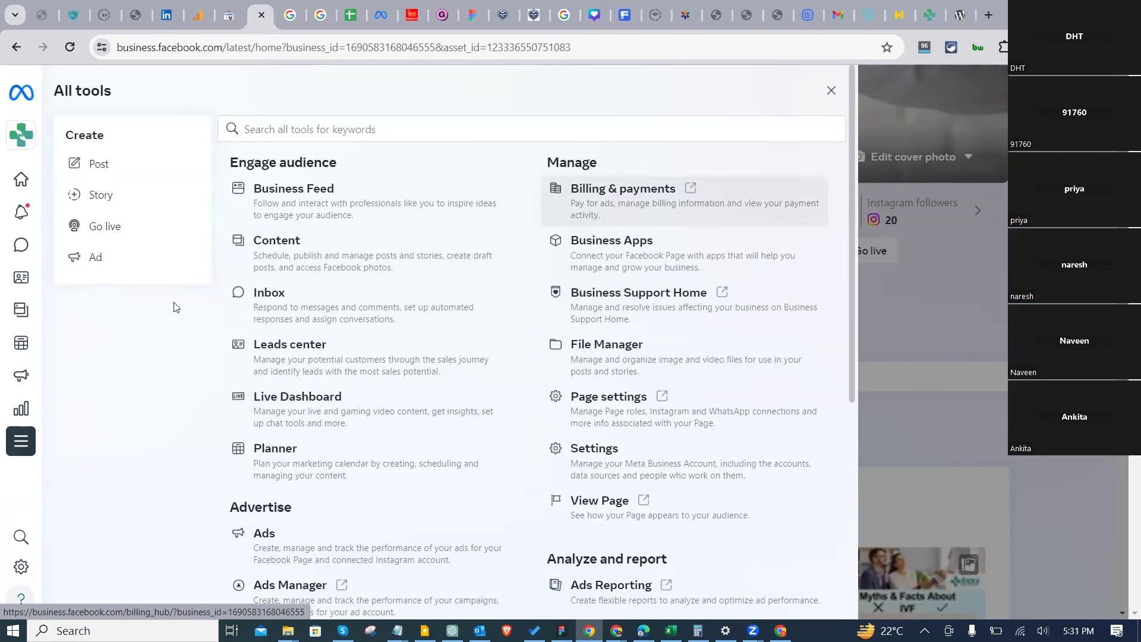
pyautogui.scroll(-5, 708, 452)
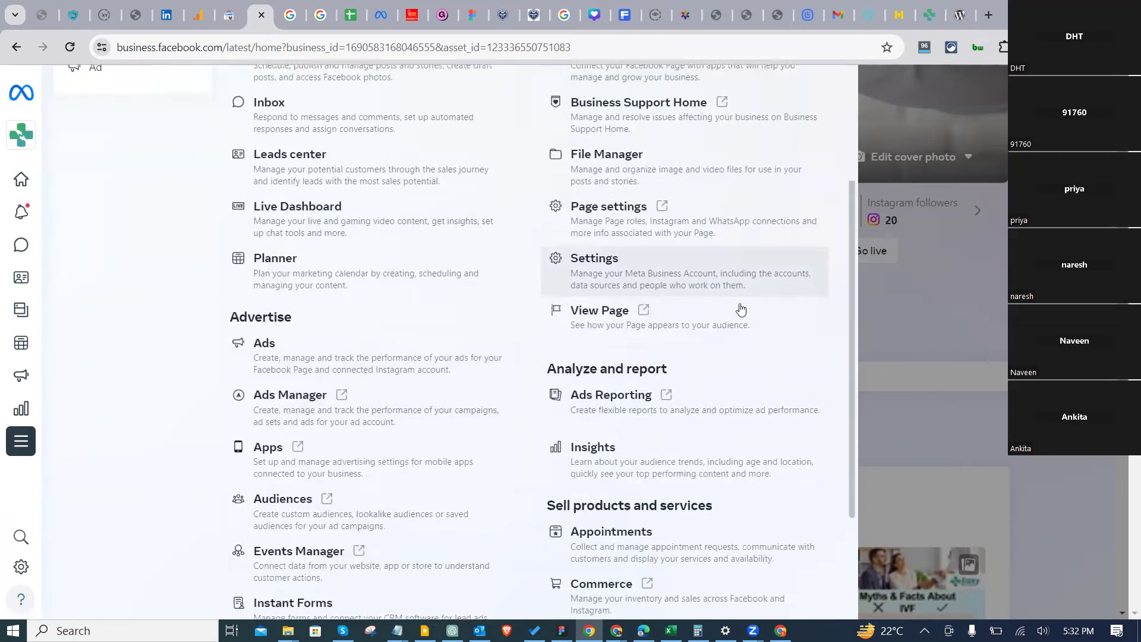
# Step: Open the Easy Treatment campaigns in Ads Manager and set the reporting date range to the last 30 days
pyautogui.click(360, 305)
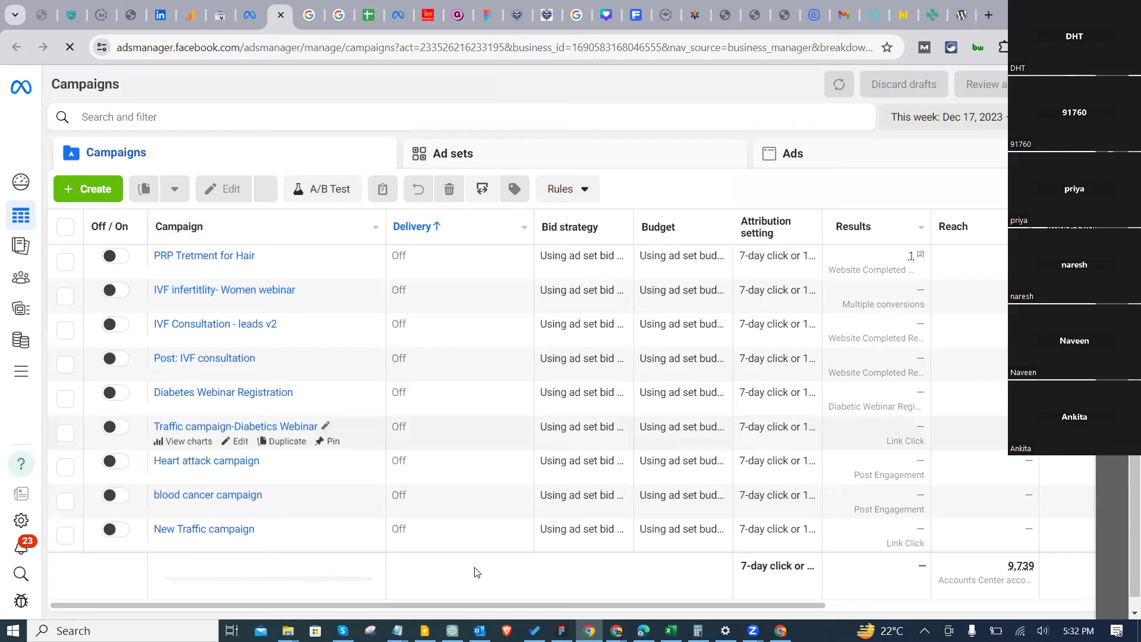
pyautogui.scroll(-2, 954, 595)
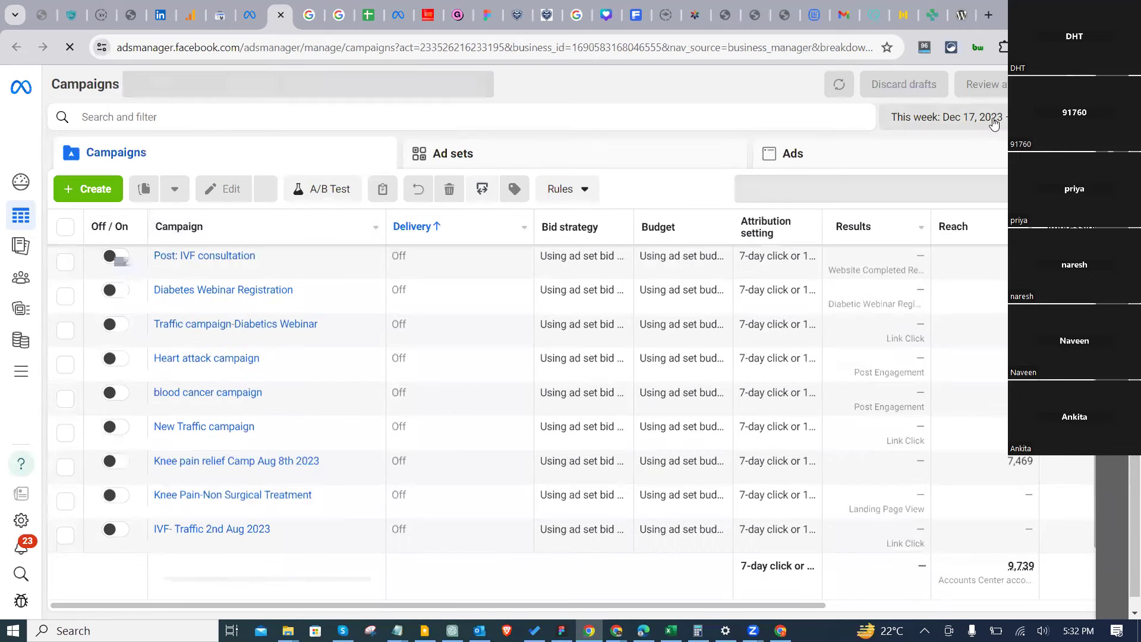
pyautogui.click(945, 116)
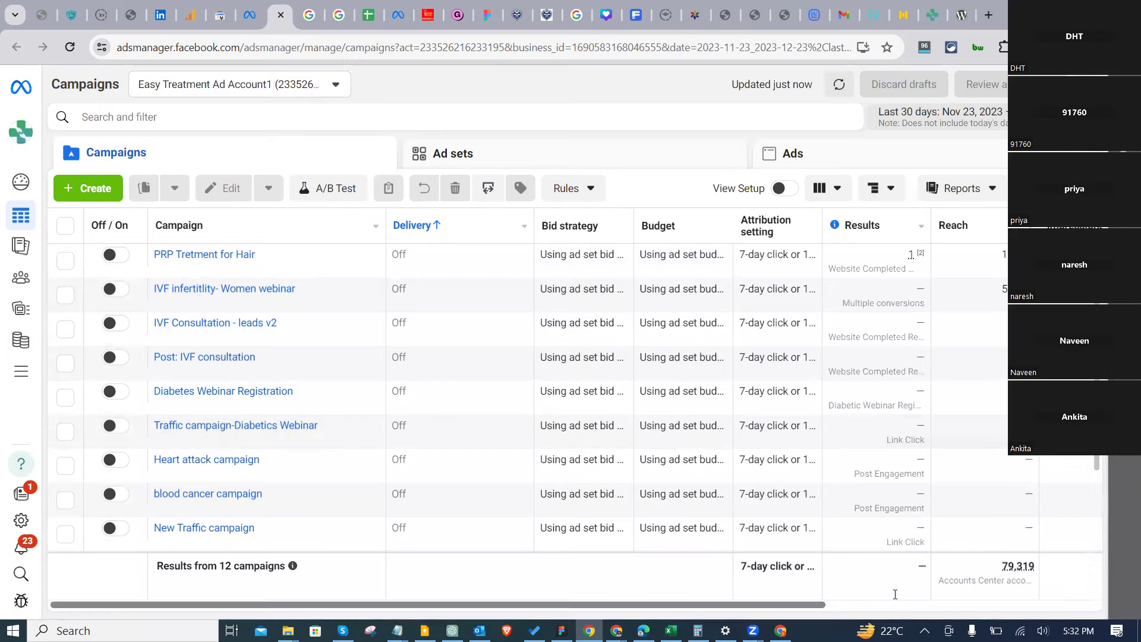
# Step: Examine the campaigns' results, reach, impressions, cost per result and amount spent along with their totals
pyautogui.hscroll(2, 895, 594)
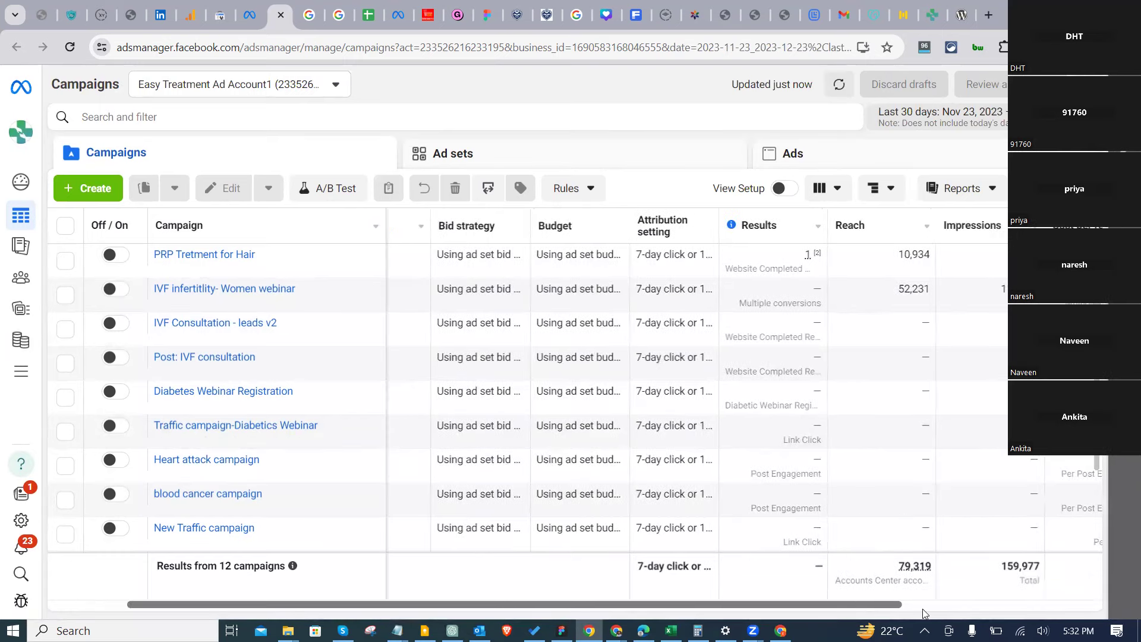
pyautogui.hscroll(4, 923, 613)
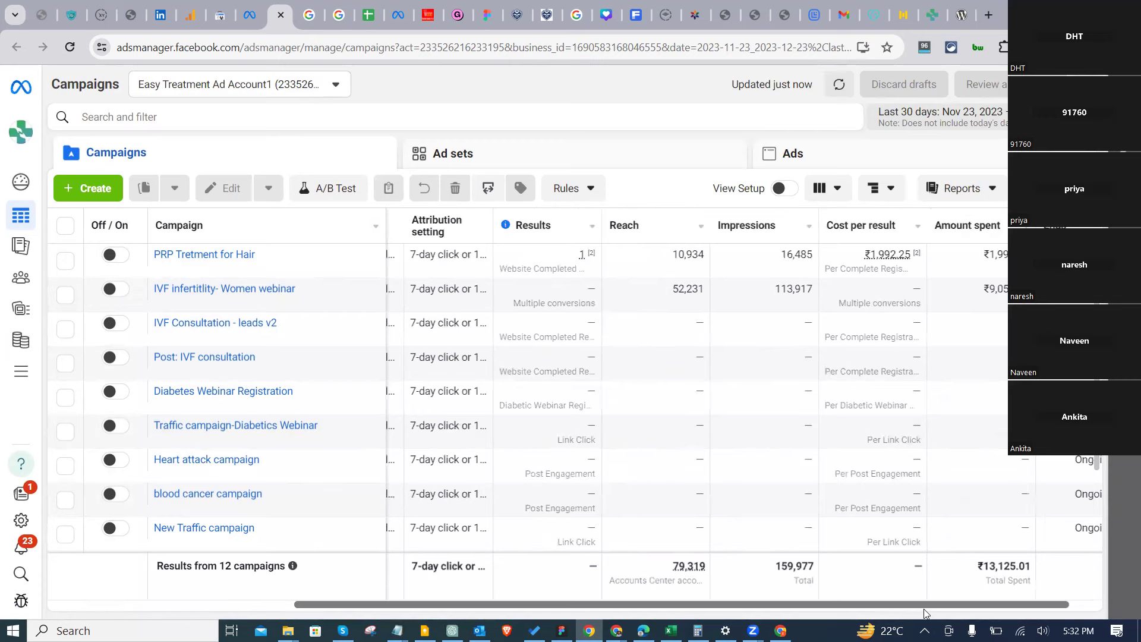
pyautogui.hscroll(1, 963, 613)
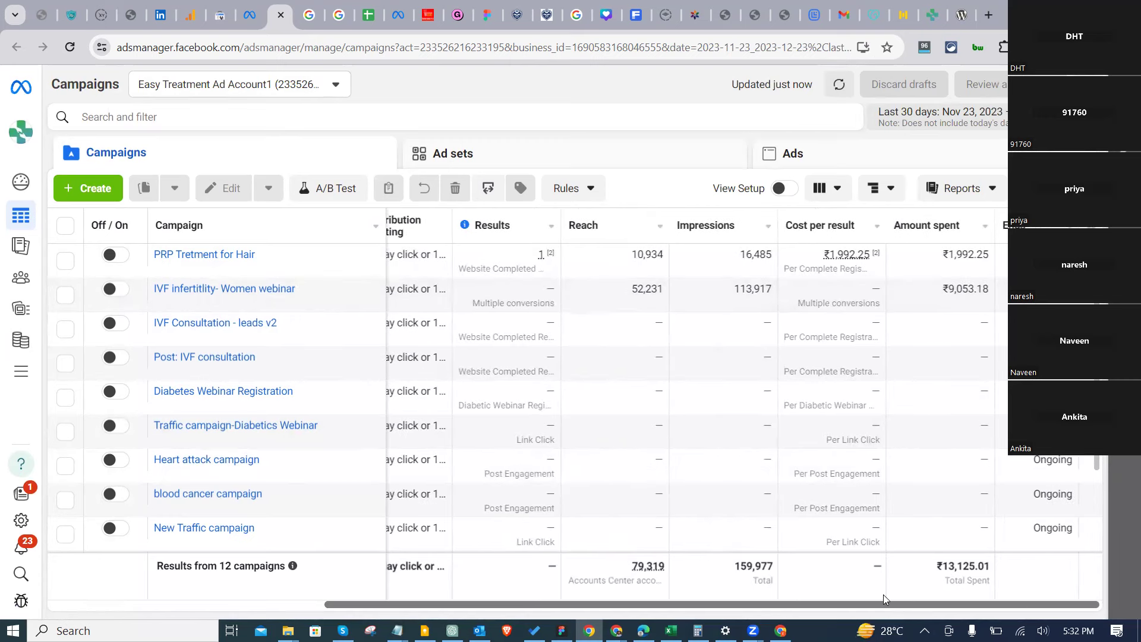
pyautogui.hscroll(-2, 884, 595)
pyautogui.hscroll(-2, 884, 594)
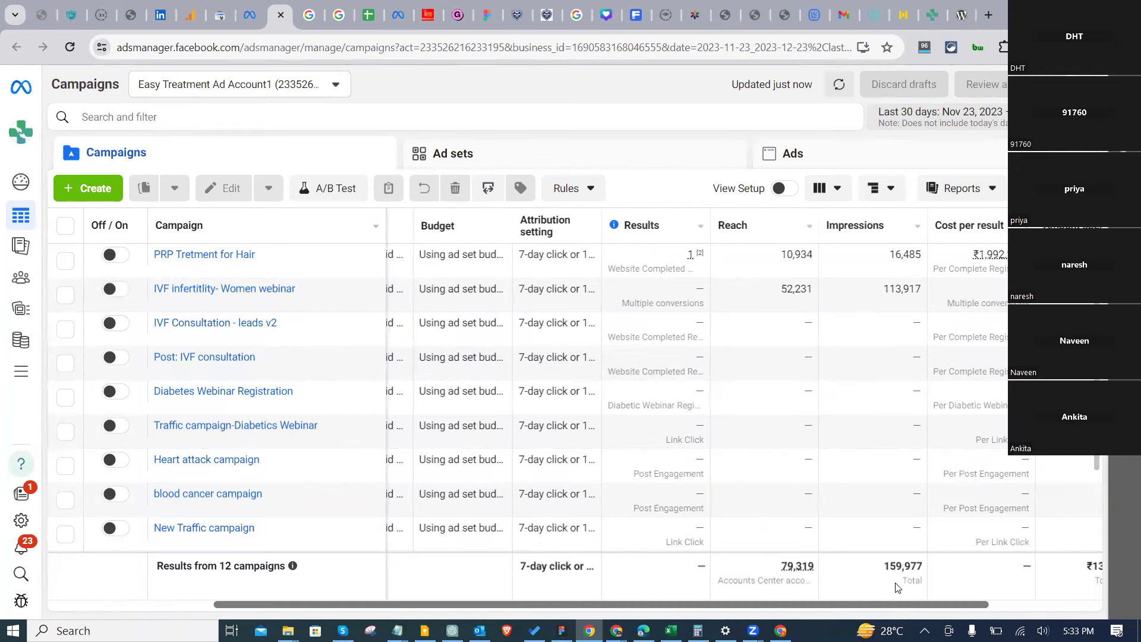
pyautogui.hscroll(-5, 794, 594)
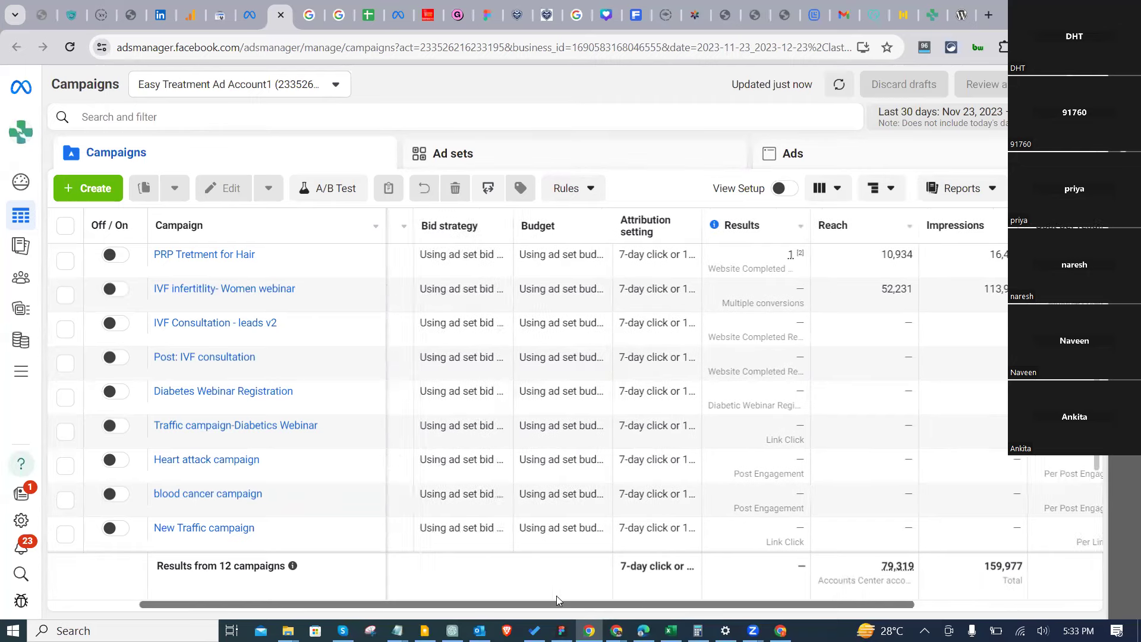
pyautogui.hscroll(10, 964, 597)
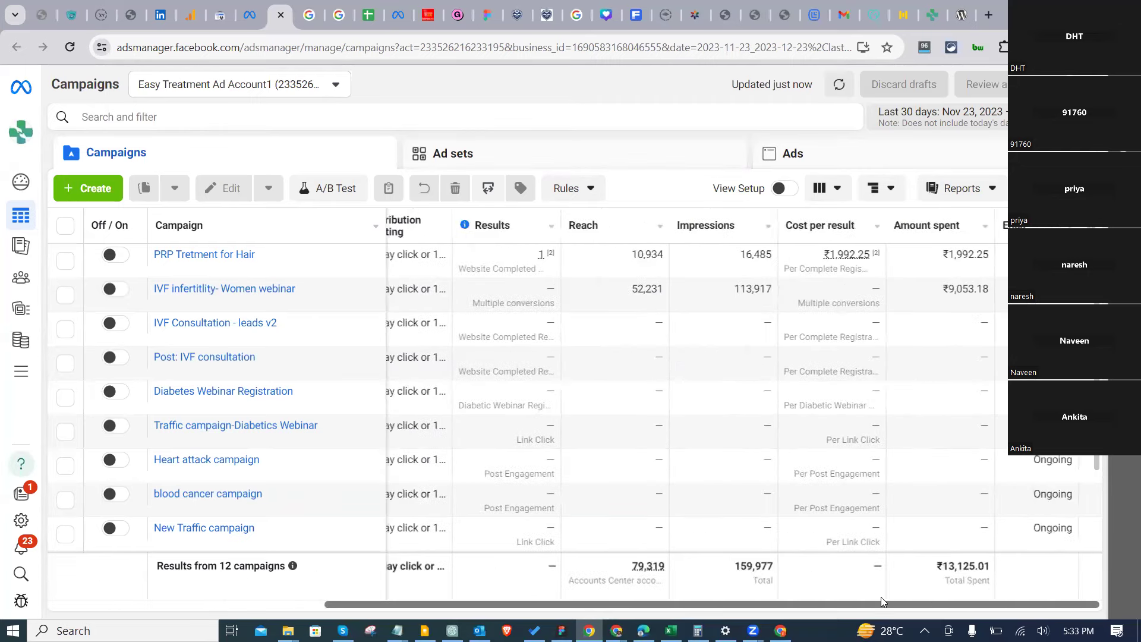
# Step: Set the campaign report's date range to October 1 through December 23, 2023
pyautogui.hscroll(-15, 825, 602)
pyautogui.click(973, 117)
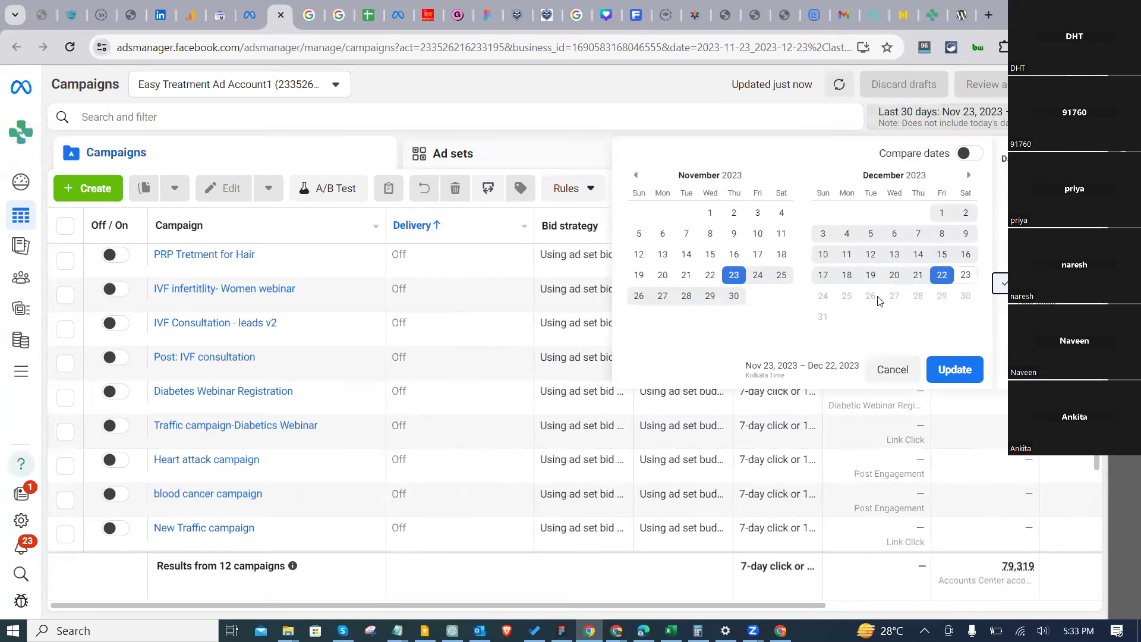
pyautogui.click(636, 174)
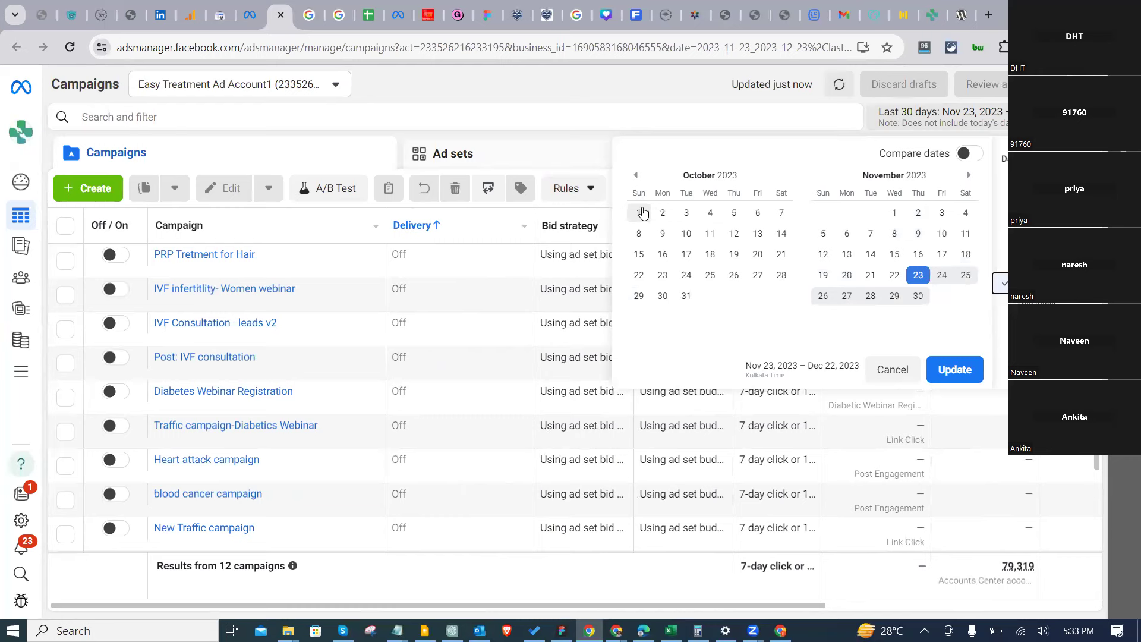
pyautogui.click(640, 213)
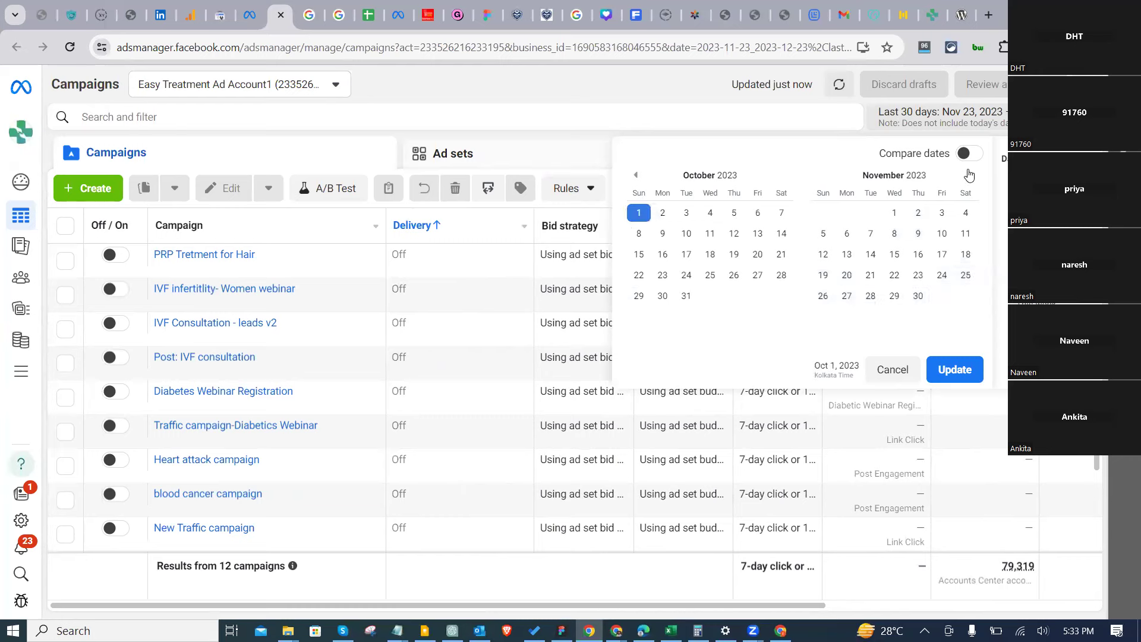
pyautogui.click(969, 174)
pyautogui.click(966, 275)
pyautogui.click(978, 381)
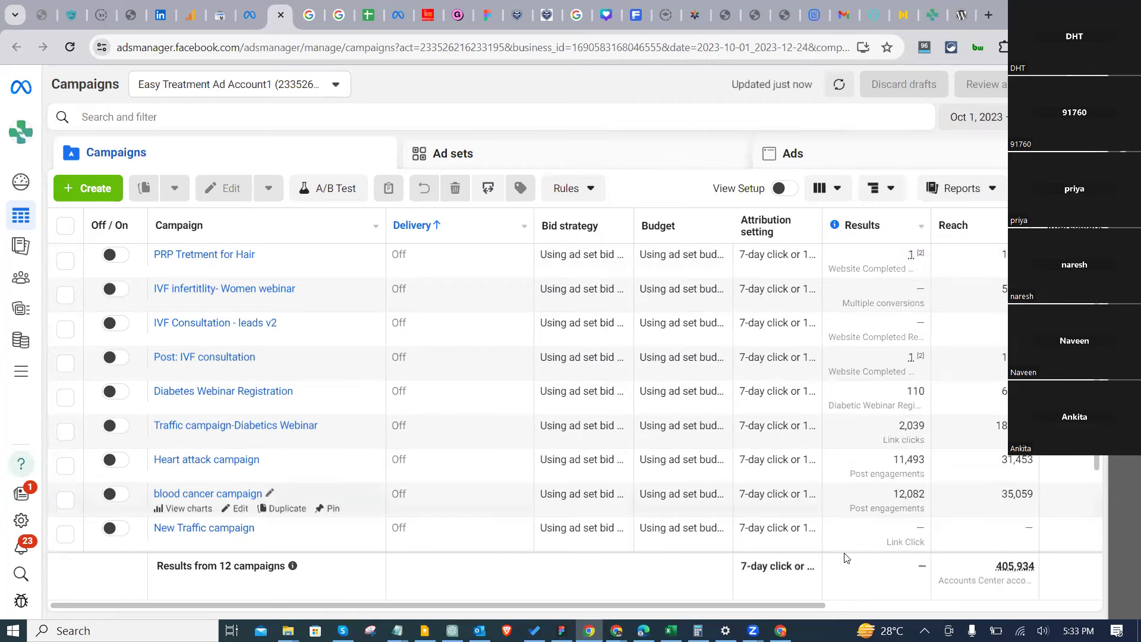
# Step: Examine the campaigns' results, reach, impressions, cost per result and total amount spent for the October to December range
pyautogui.hscroll(3, 764, 593)
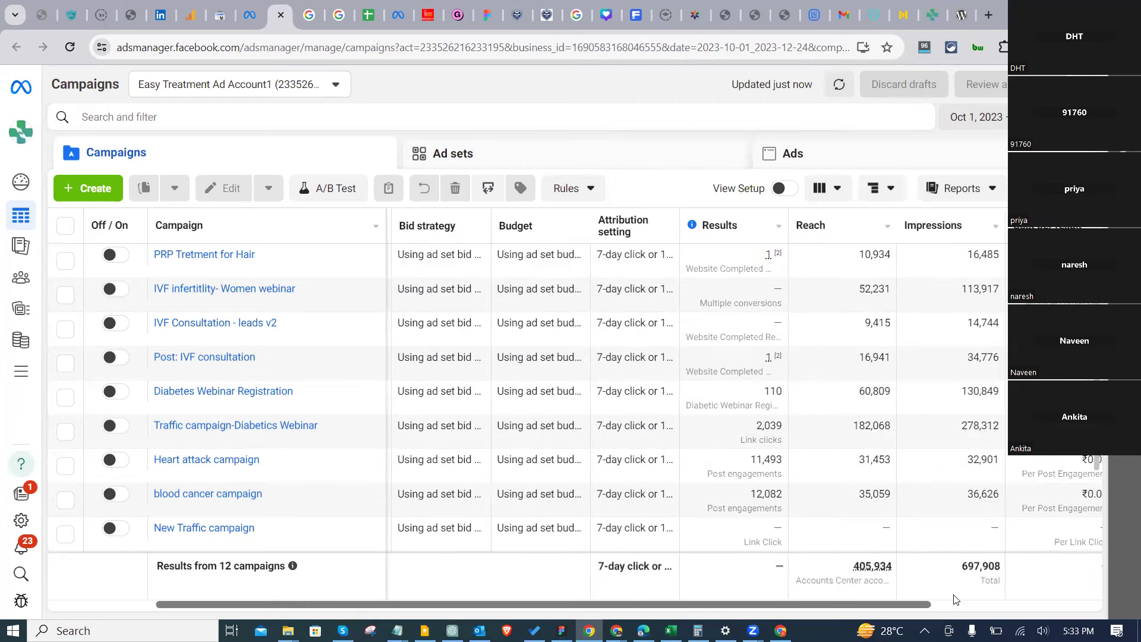
pyautogui.hscroll(4, 955, 599)
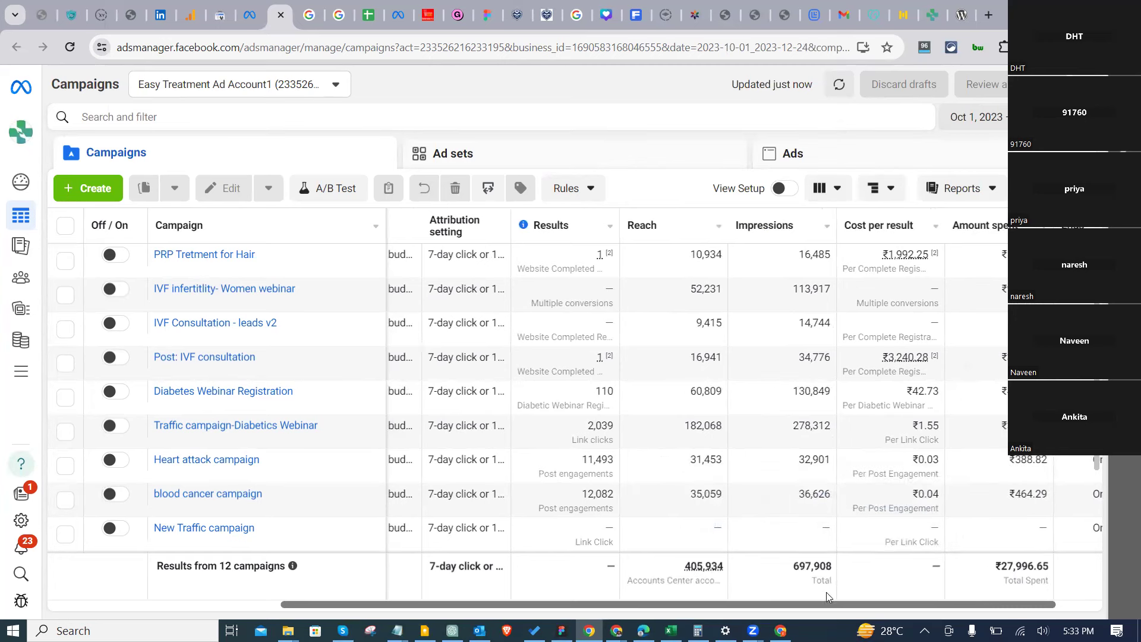
pyautogui.hscroll(2, 826, 592)
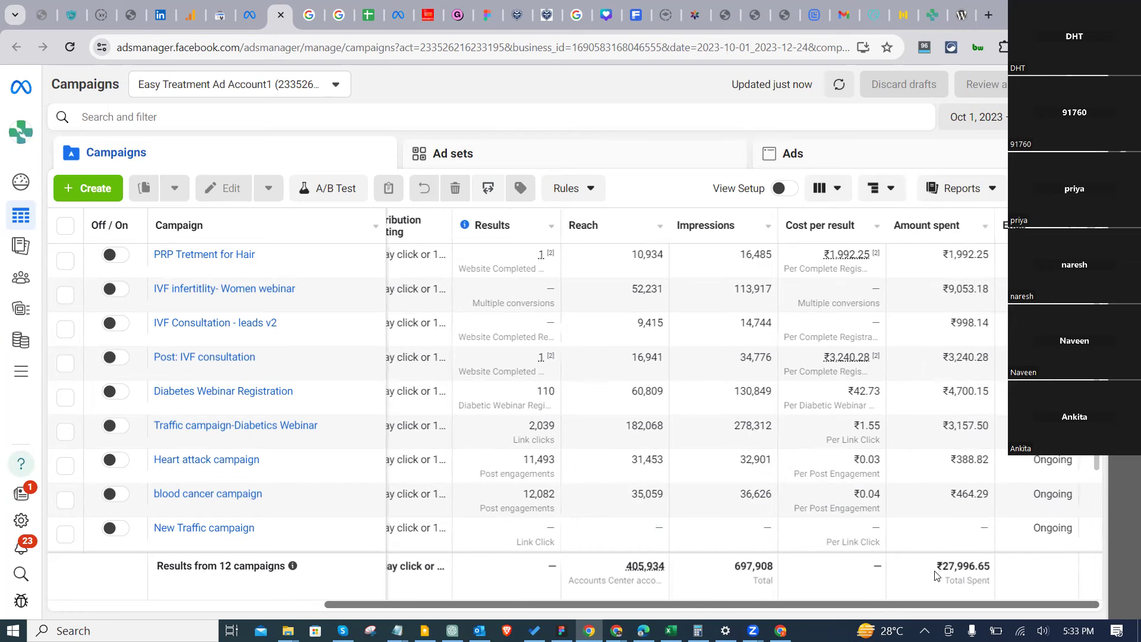
pyautogui.moveTo(936, 564); pyautogui.dragTo(999, 570)
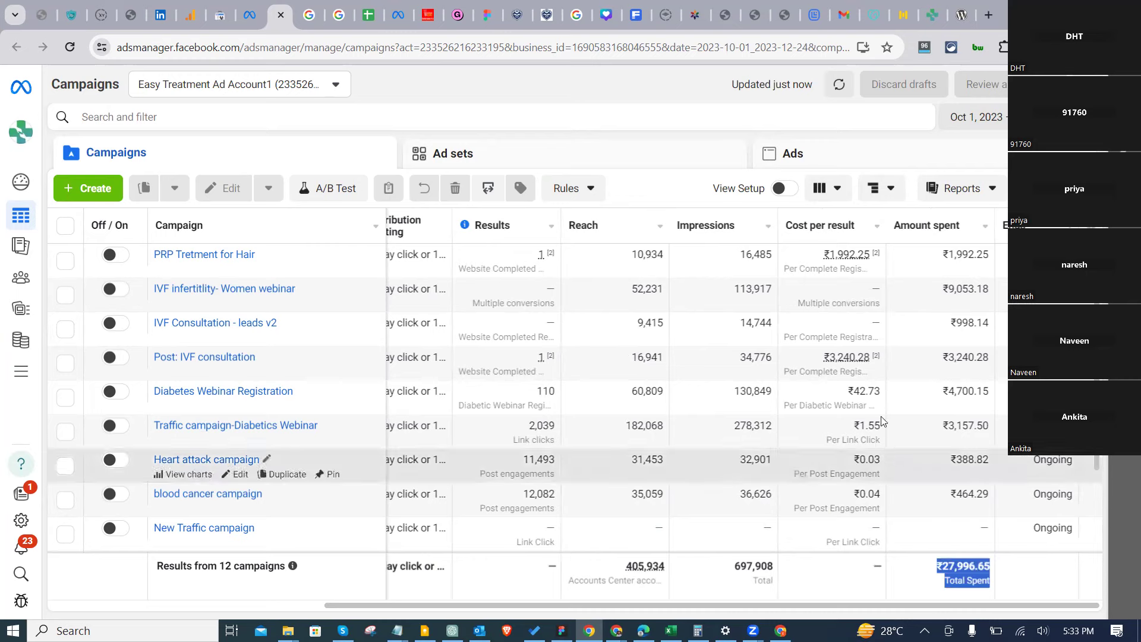
pyautogui.hscroll(-1, 826, 596)
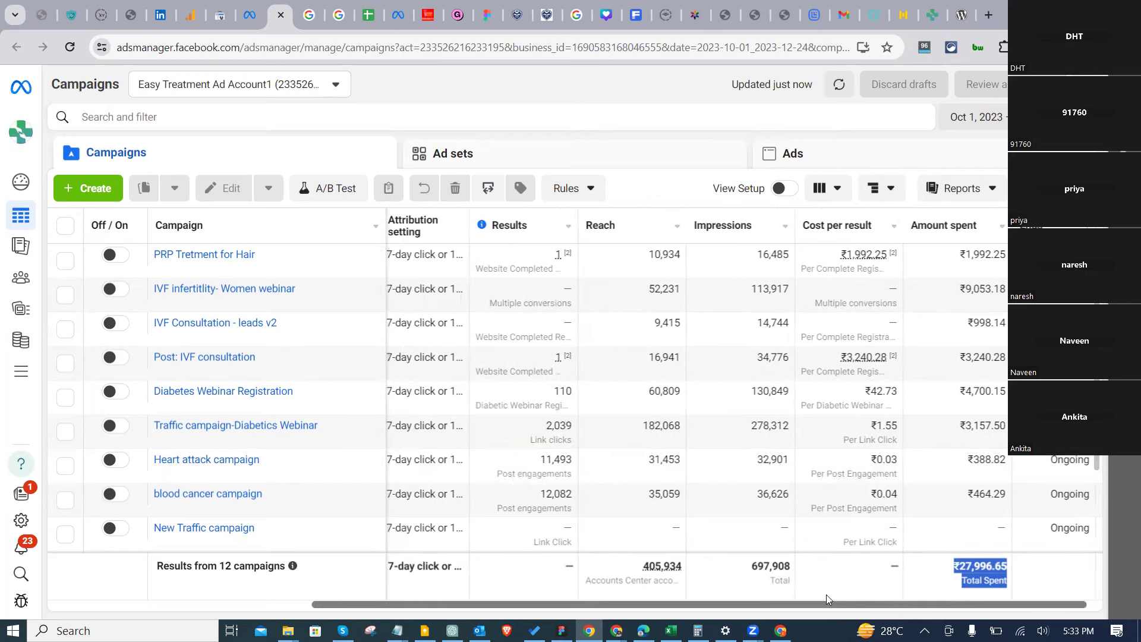
pyautogui.hscroll(-5, 826, 594)
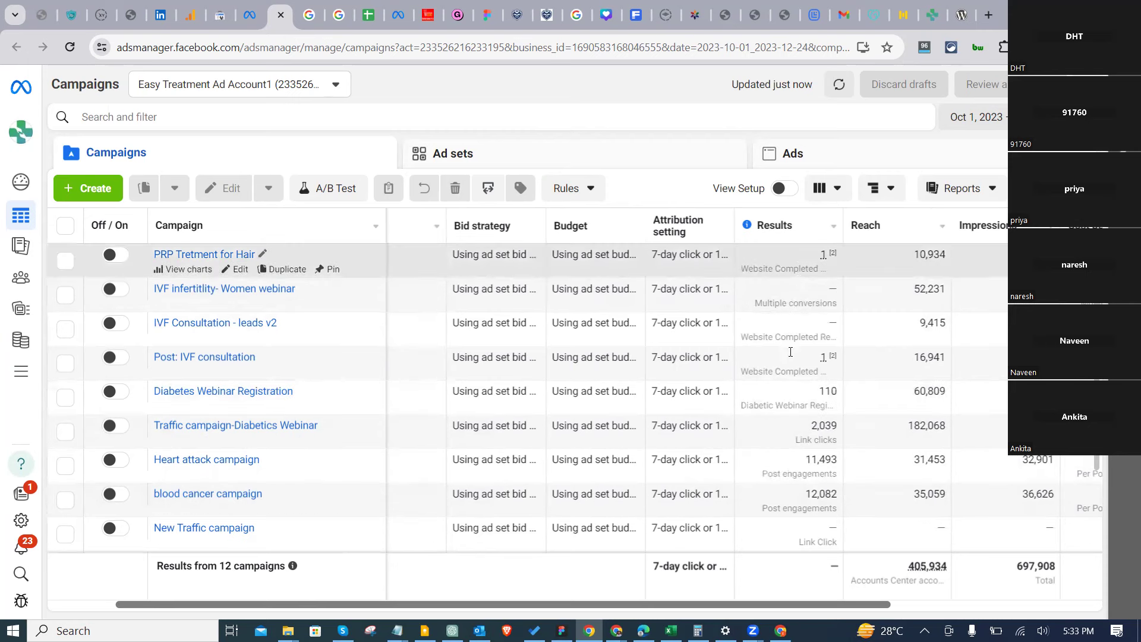
pyautogui.scroll(-2, 784, 514)
pyautogui.scroll(2, 787, 508)
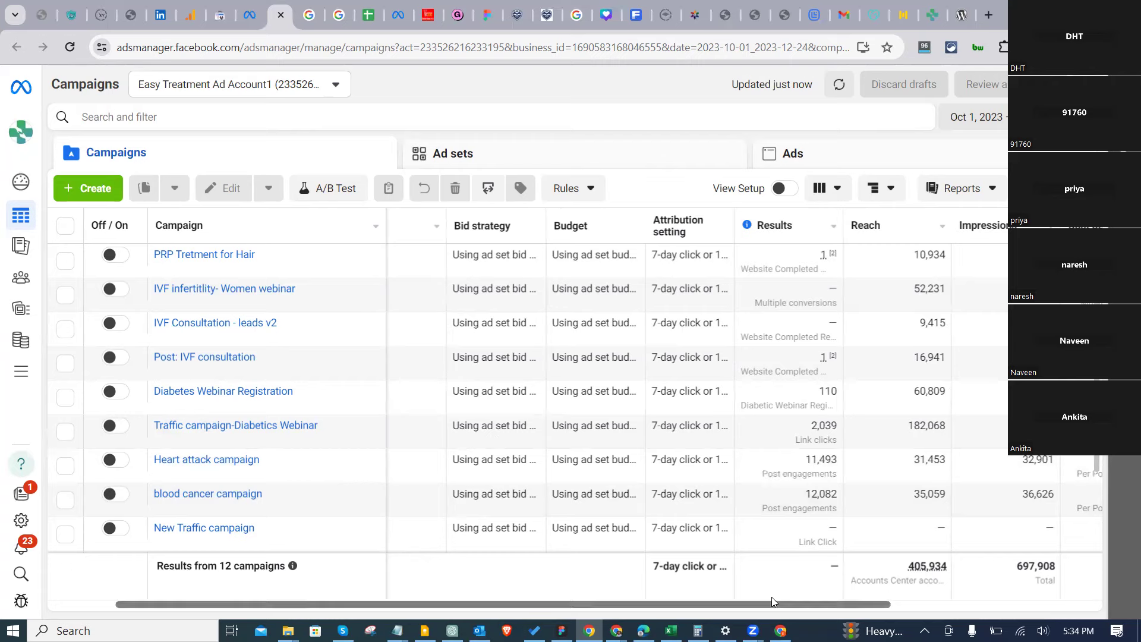
pyautogui.moveTo(771, 601); pyautogui.dragTo(1030, 609)
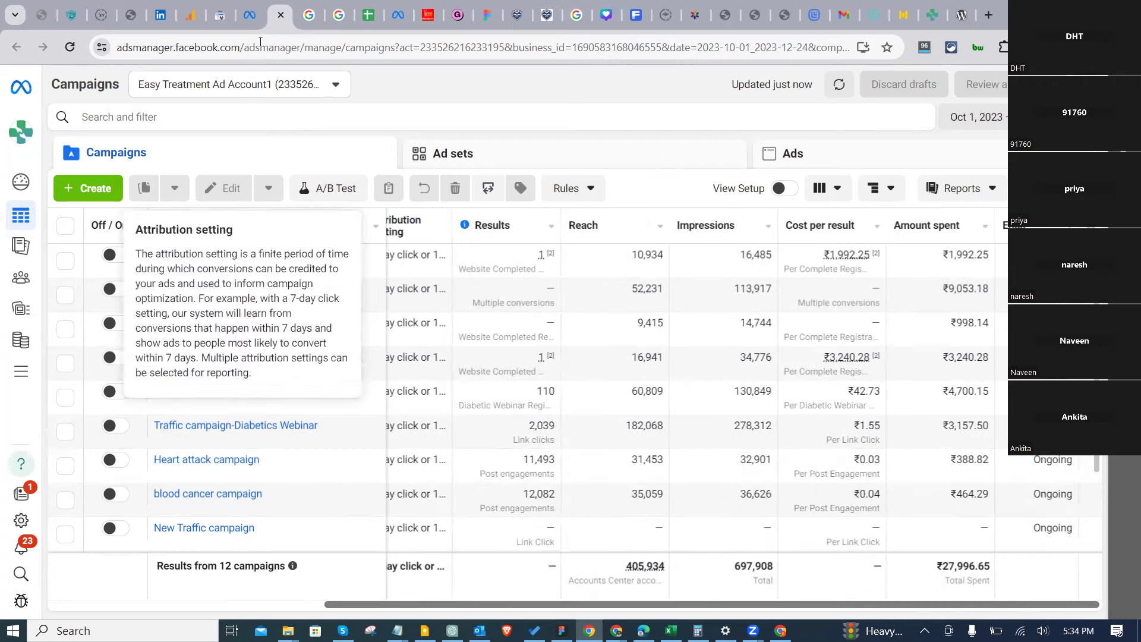
pyautogui.scroll(-2, 525, 516)
pyautogui.scroll(2, 517, 416)
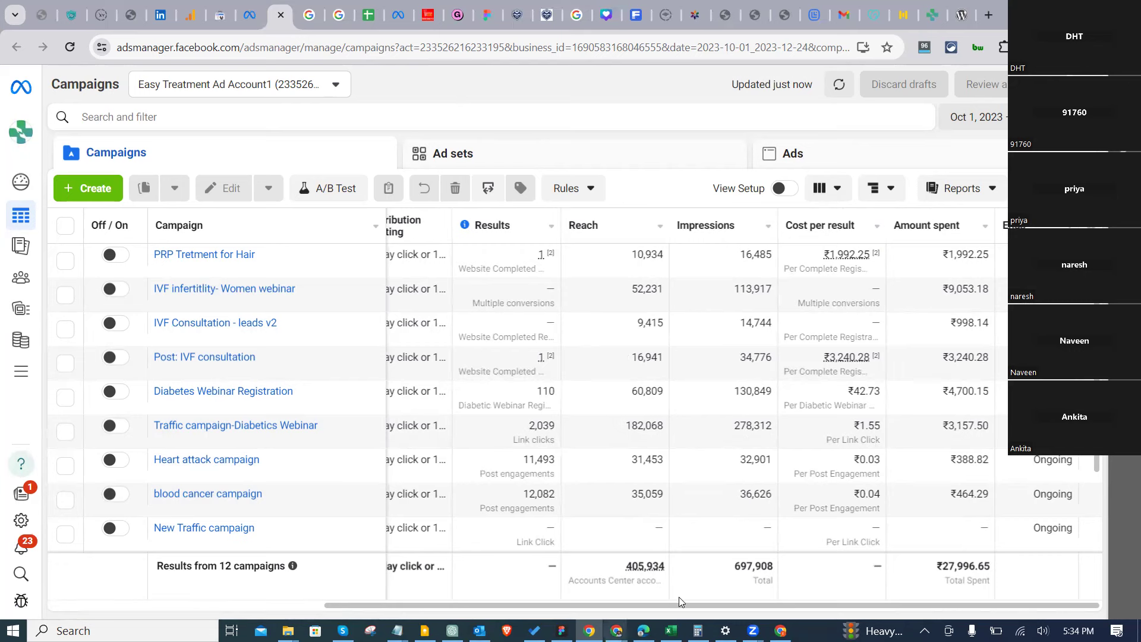
pyautogui.hscroll(-6, 275, 494)
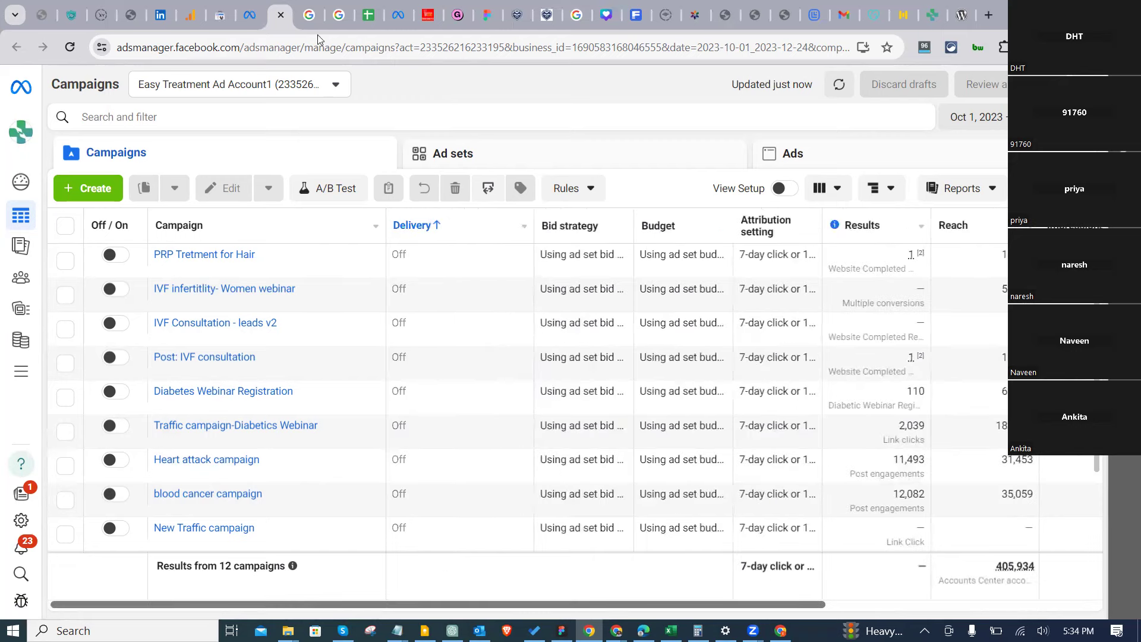
# Step: Switch to Meta Business Suite, close the list of all tools and look over the Easytreatmentindia home page
pyautogui.click(249, 13)
pyautogui.scroll(3, 305, 410)
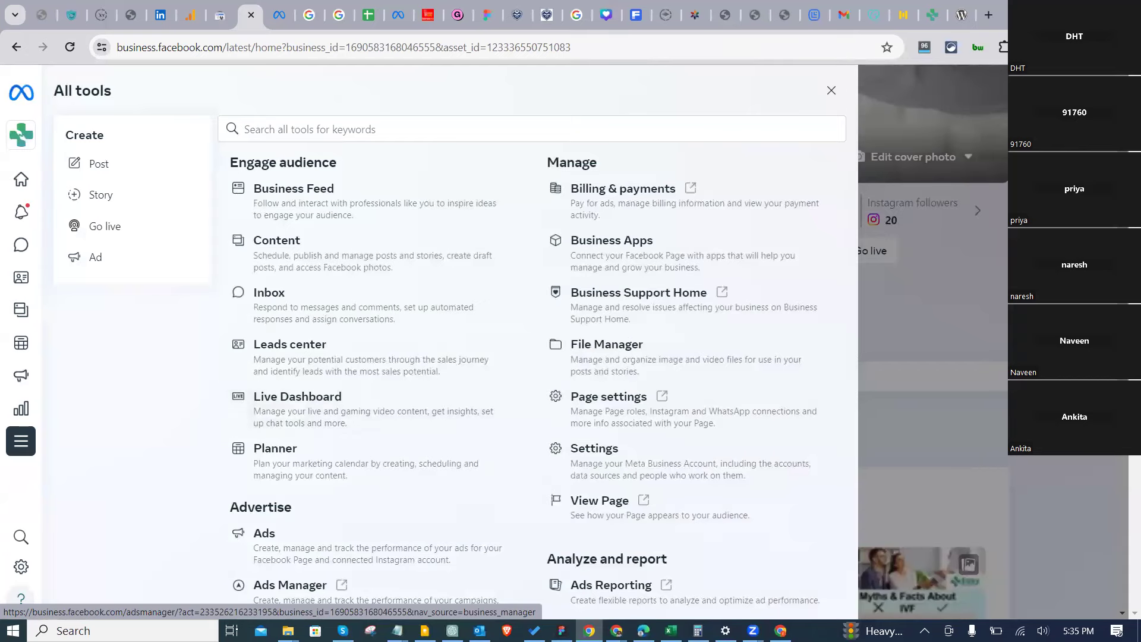
pyautogui.click(986, 318)
pyautogui.scroll(-3, 256, 382)
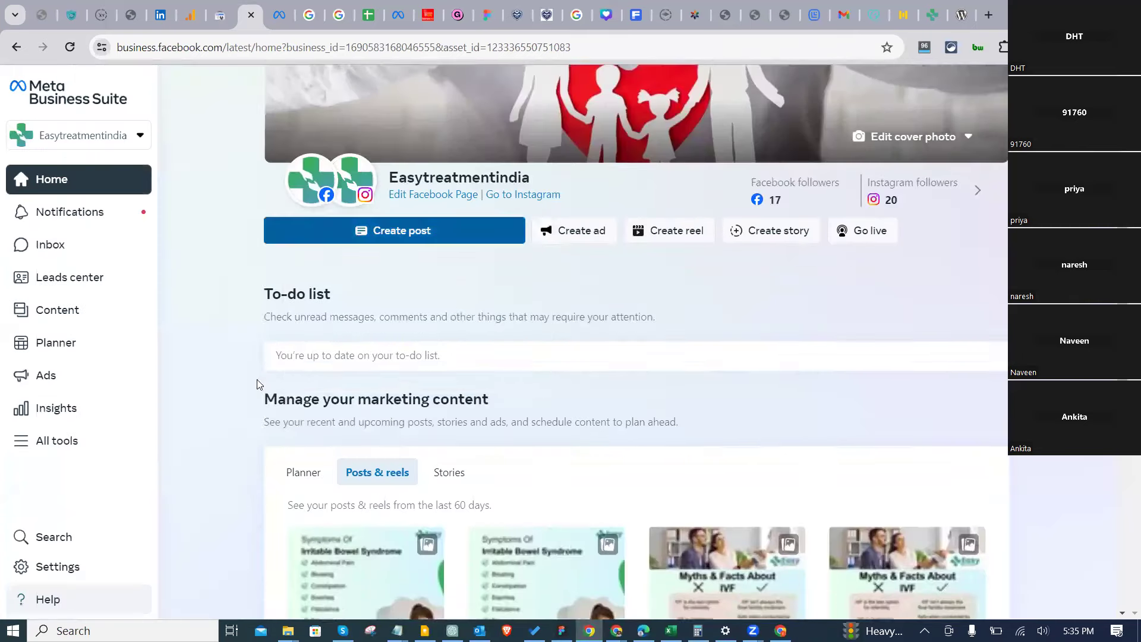
pyautogui.scroll(5, 236, 472)
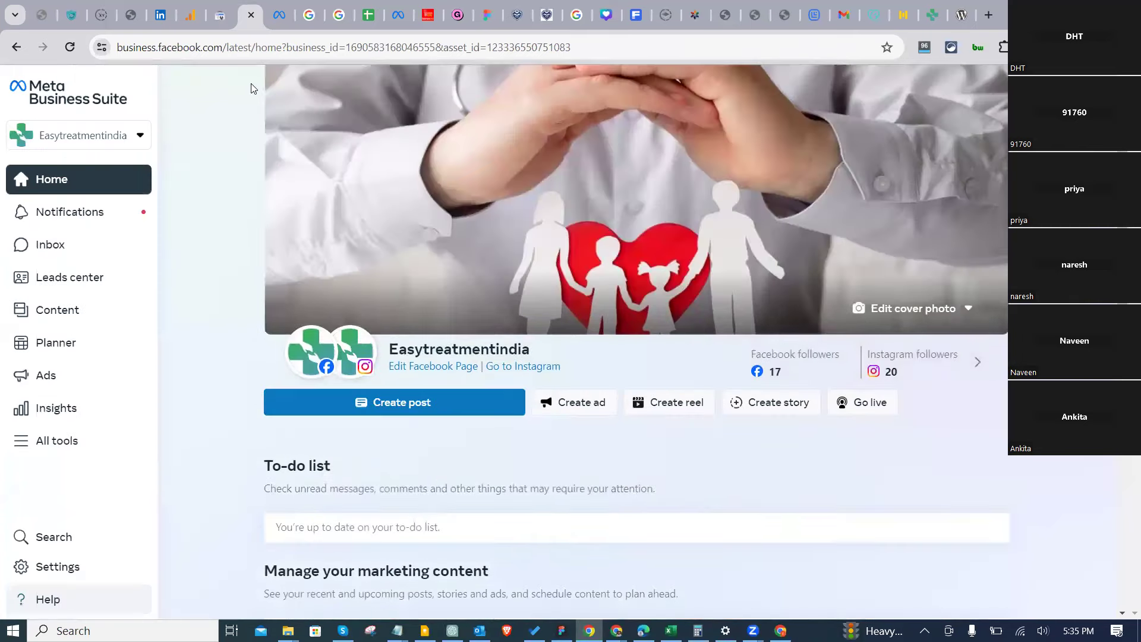
# Step: Search Google for "google adwords" in place of the Ads Manager page and open the Google Ads website from the results
pyautogui.click(279, 16)
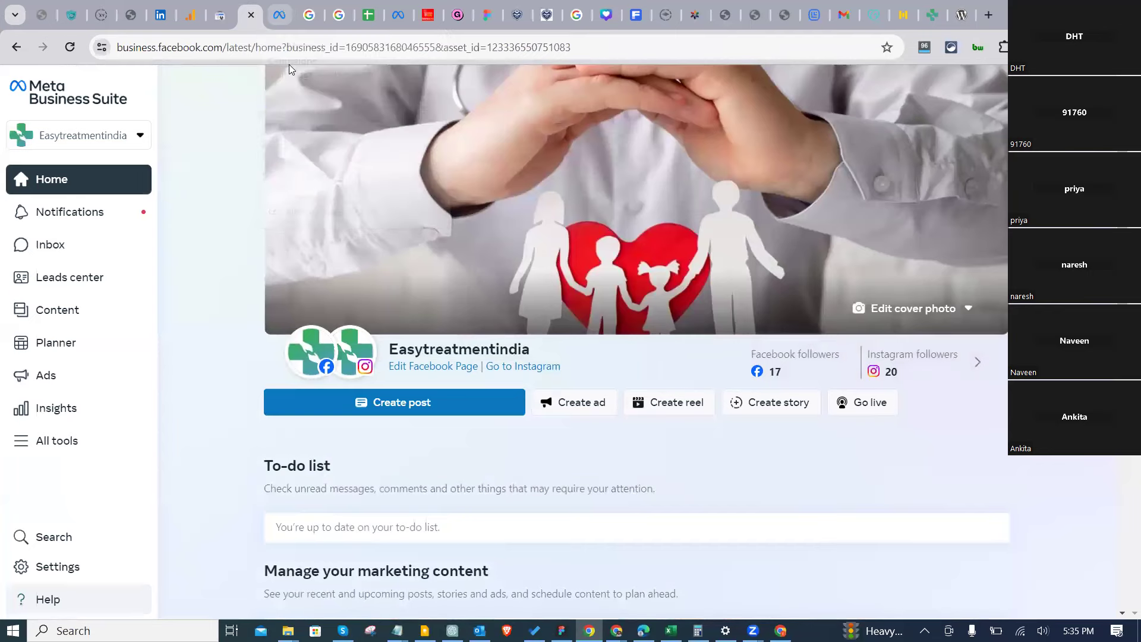
pyautogui.click(394, 46)
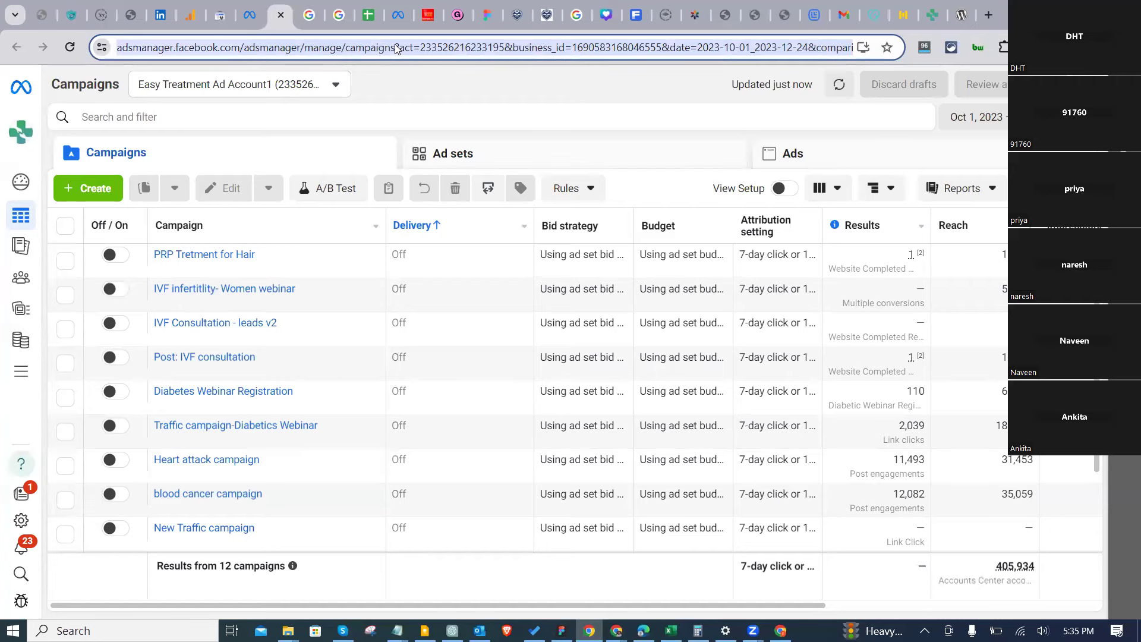
pyautogui.write('google ada')
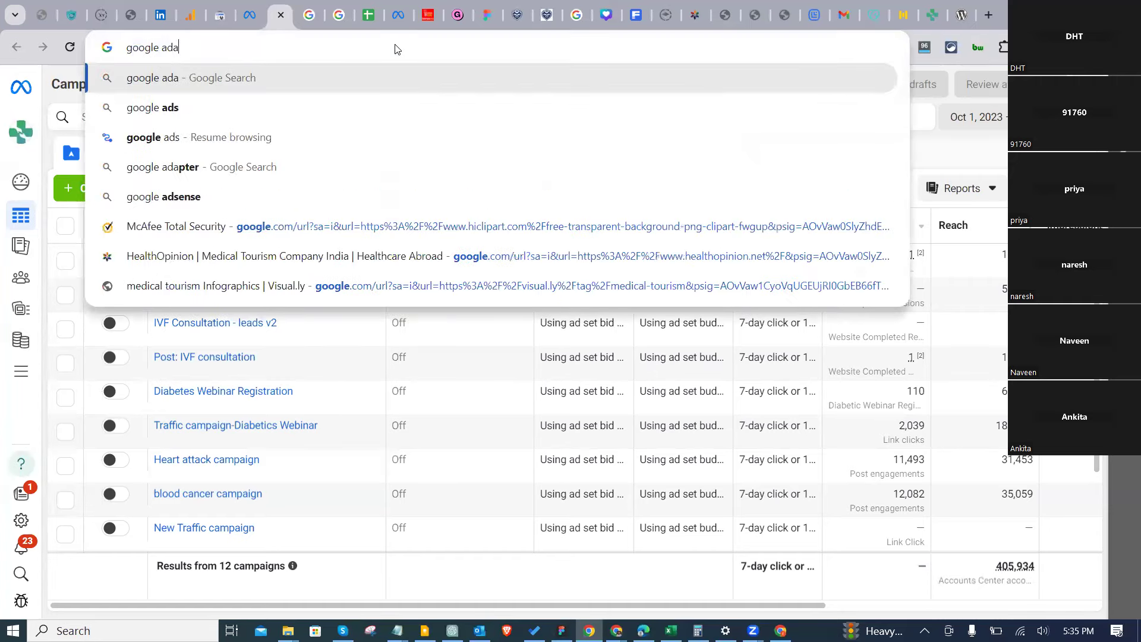
pyautogui.press('BackSpace')
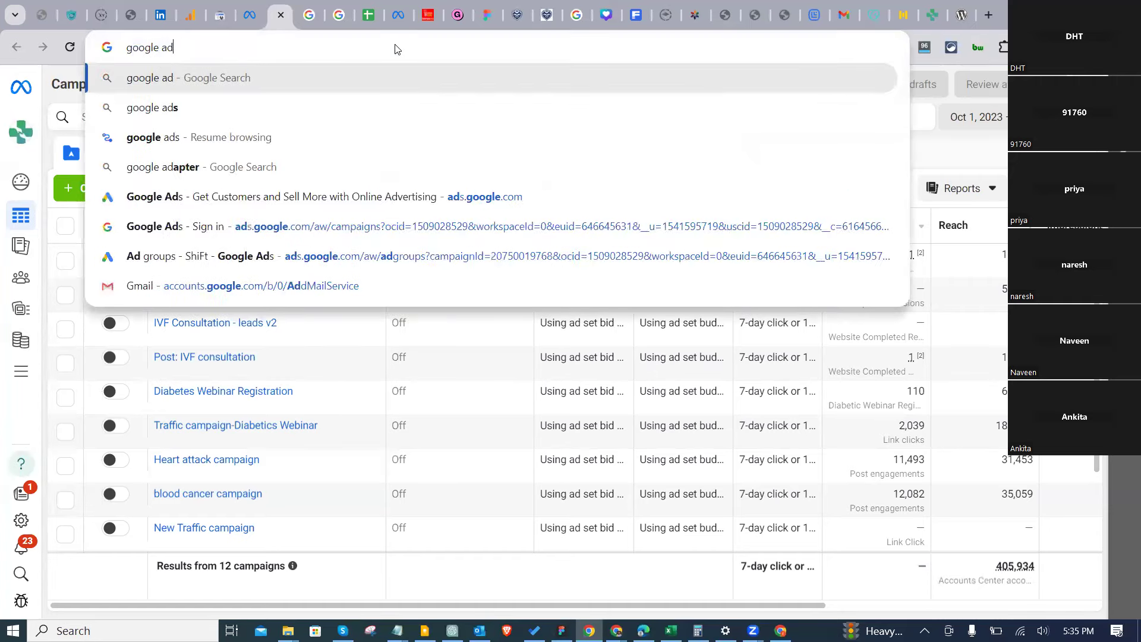
pyautogui.write('words')
pyautogui.press('Return')
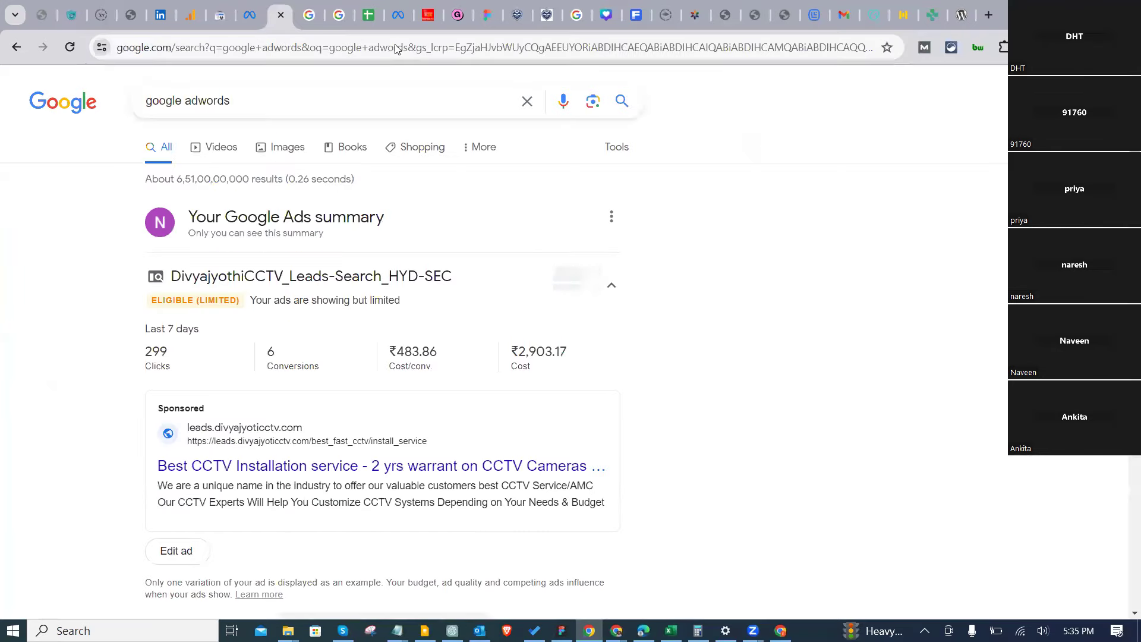
pyautogui.scroll(-6, 280, 327)
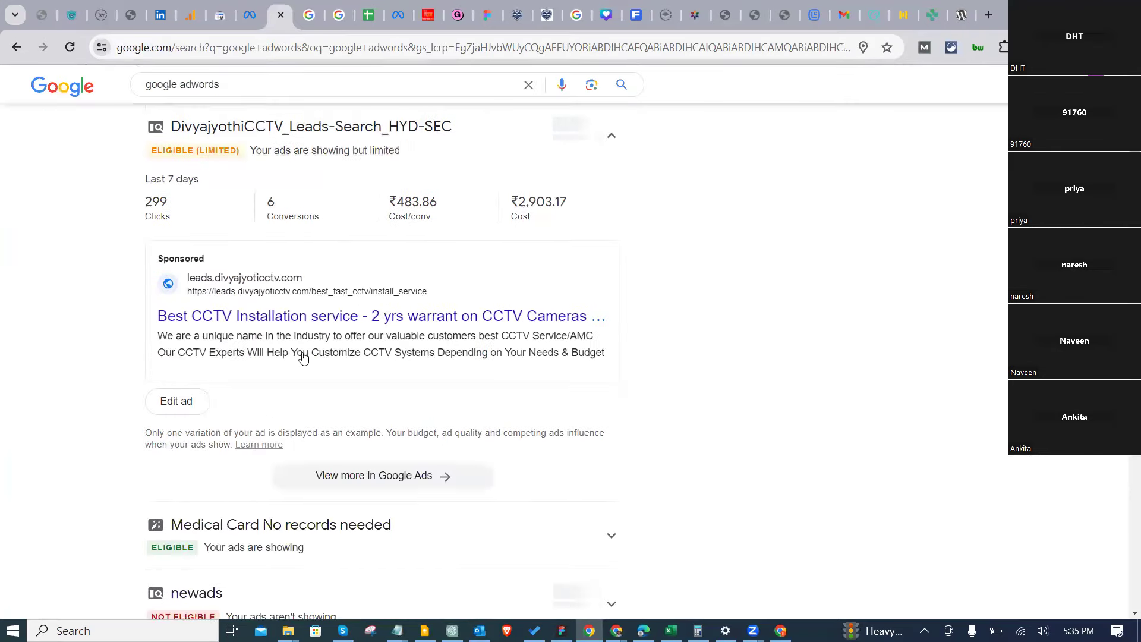
pyautogui.scroll(-4, 259, 350)
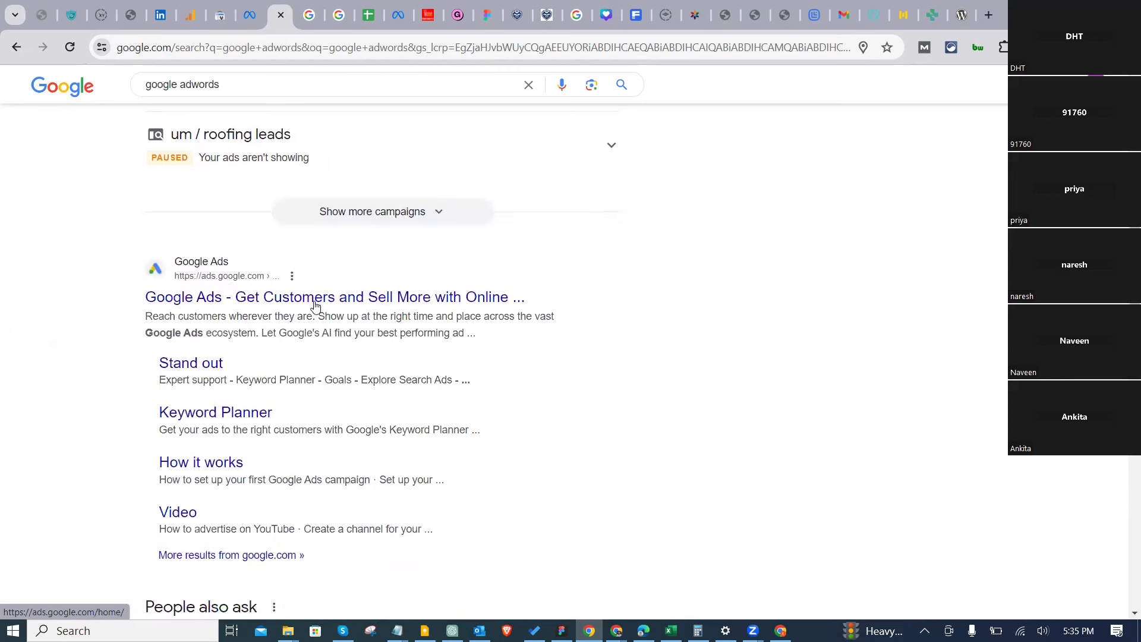
pyautogui.click(315, 303)
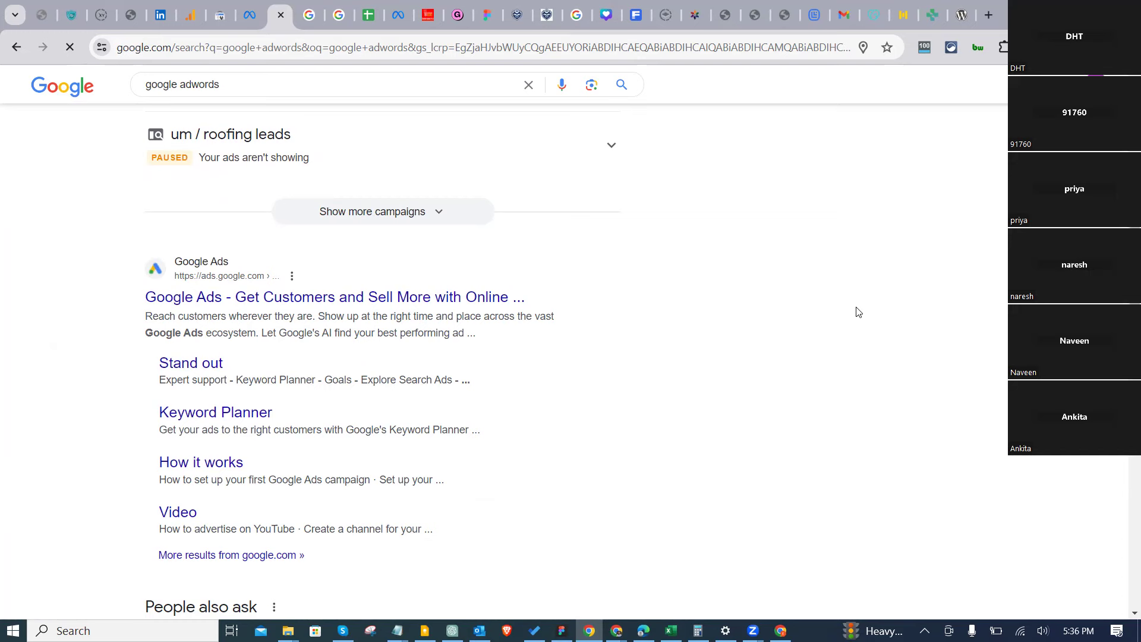
# Step: Examine the Google results for "medical marijuanas doctor", including the Google Ads summary, the query's search performance and the organic listings
pyautogui.click(309, 15)
pyautogui.scroll(-20, 382, 201)
pyautogui.scroll(6, 471, 297)
pyautogui.scroll(15, 540, 326)
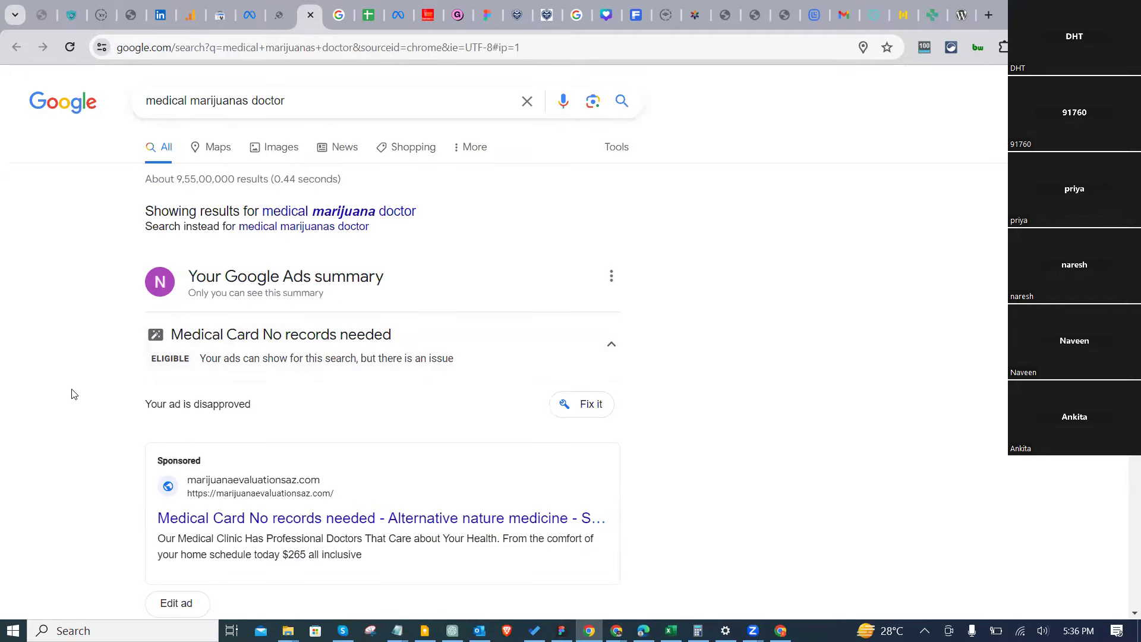
pyautogui.scroll(-3, 75, 383)
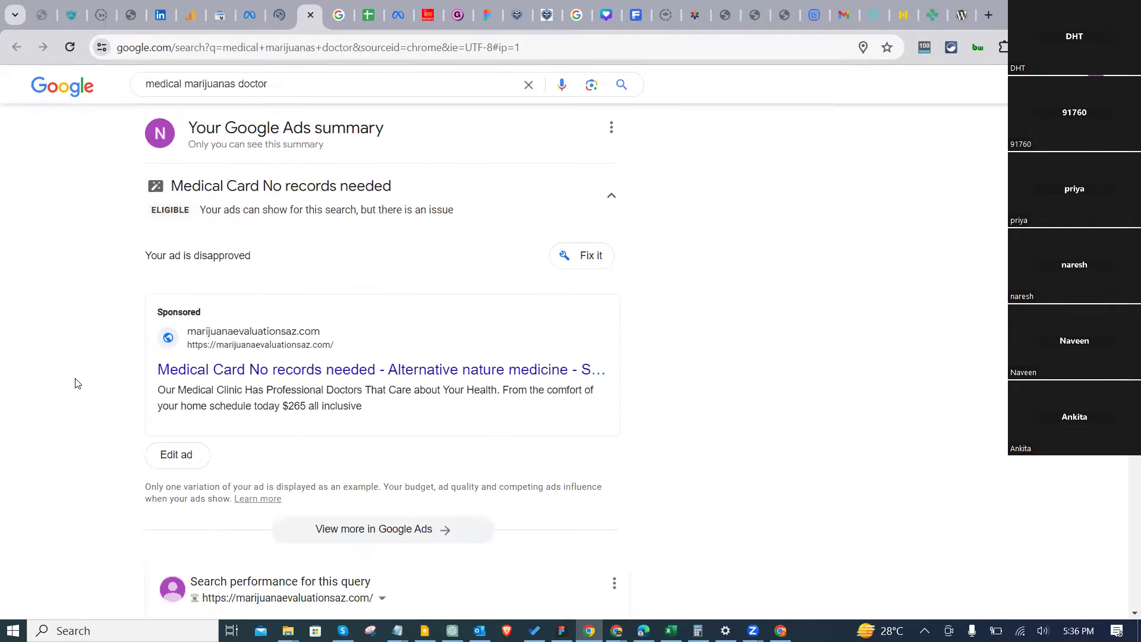
pyautogui.scroll(-7, 53, 559)
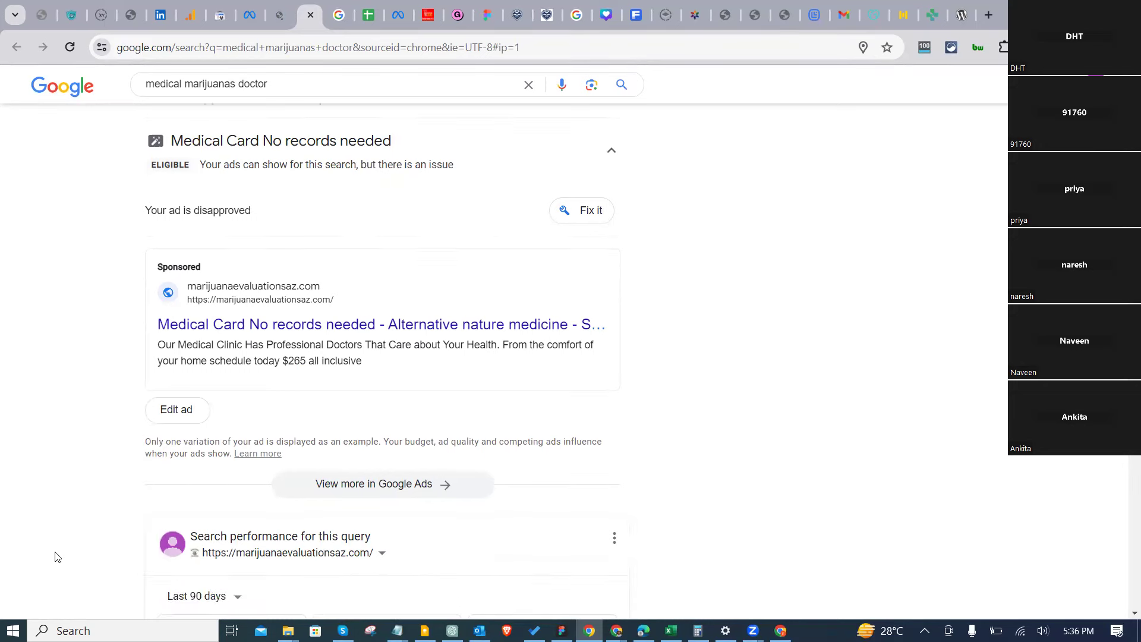
pyautogui.scroll(7, 84, 533)
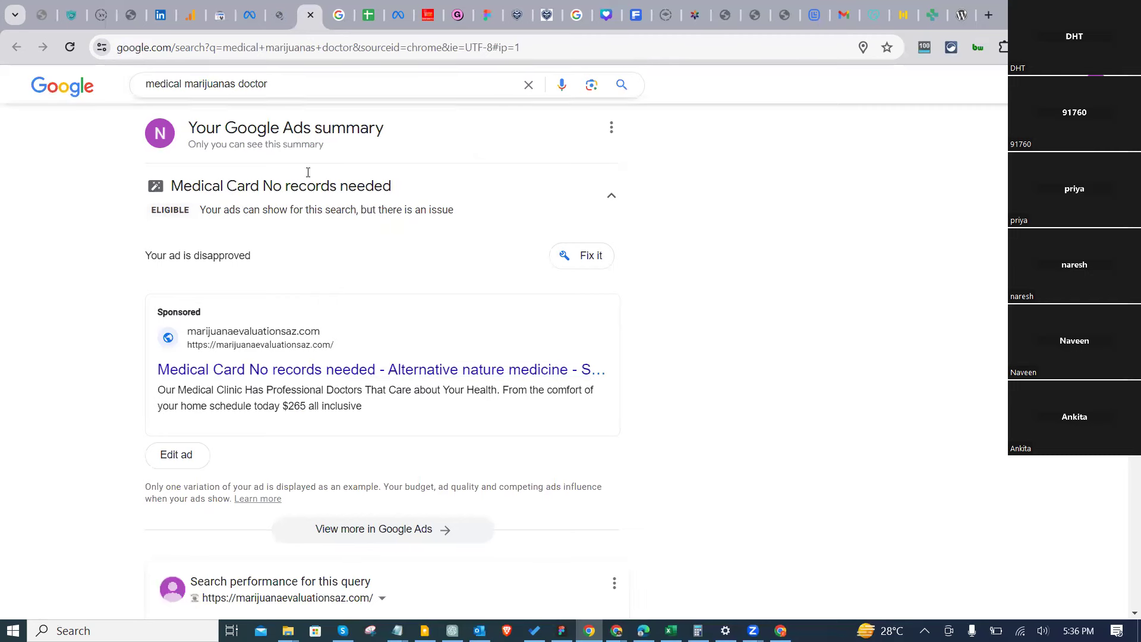
pyautogui.scroll(-15, 308, 172)
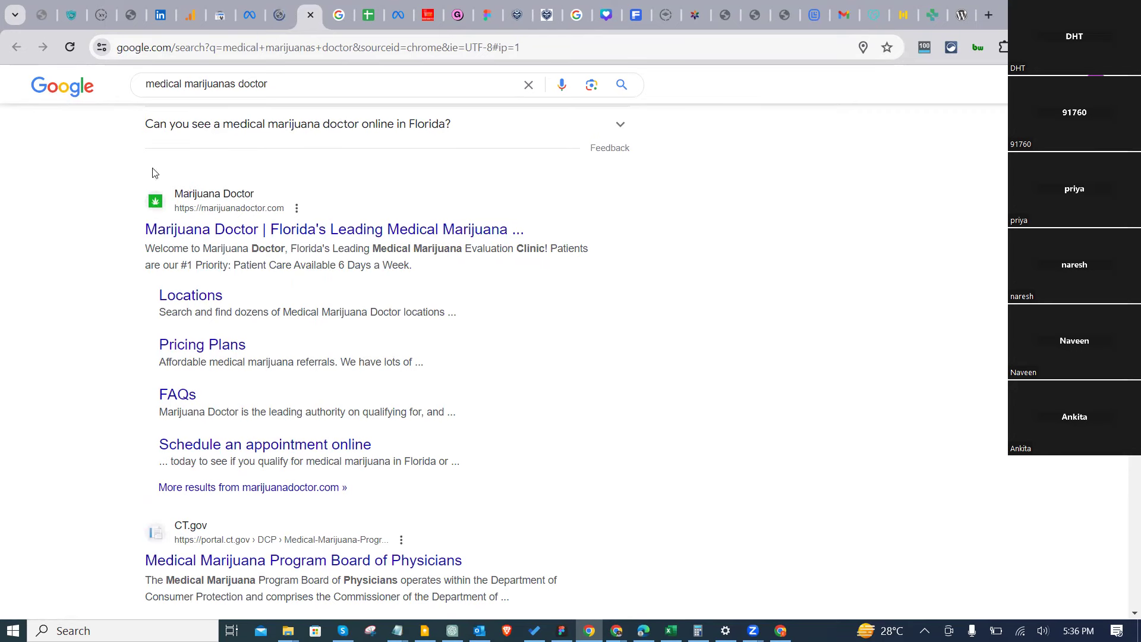
pyautogui.scroll(3, 219, 406)
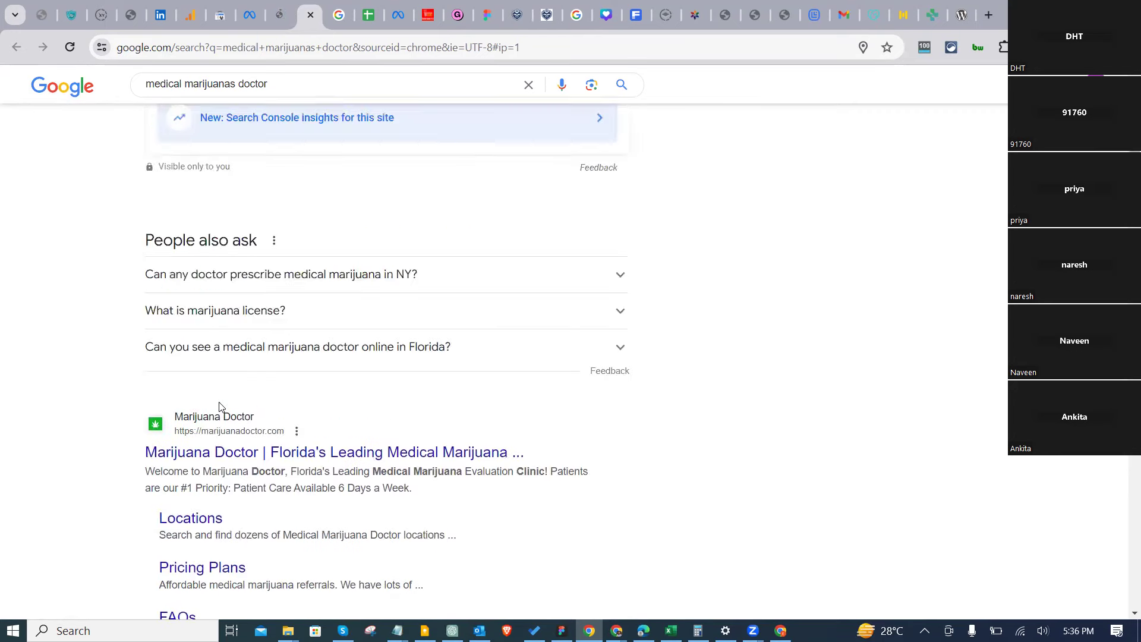
pyautogui.scroll(5, 219, 406)
# Step: Return to the Google Ads website, sign in and open the unnamed account listed directly below Techvedhas
pyautogui.hotkey('ctrl', 'shift', 'Tab')
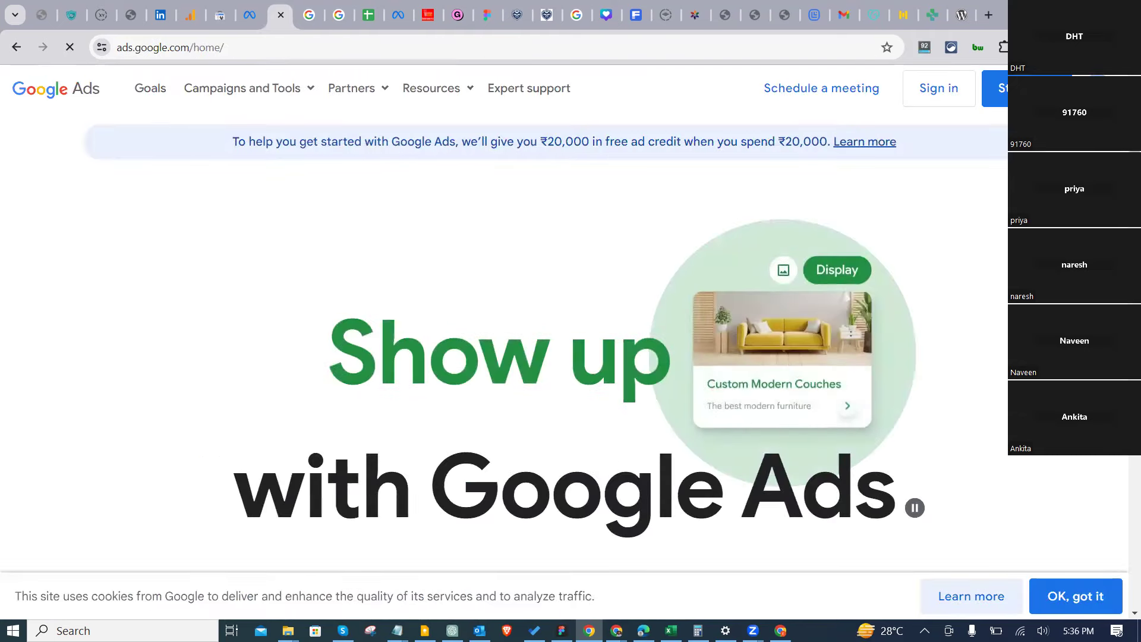
pyautogui.click(964, 107)
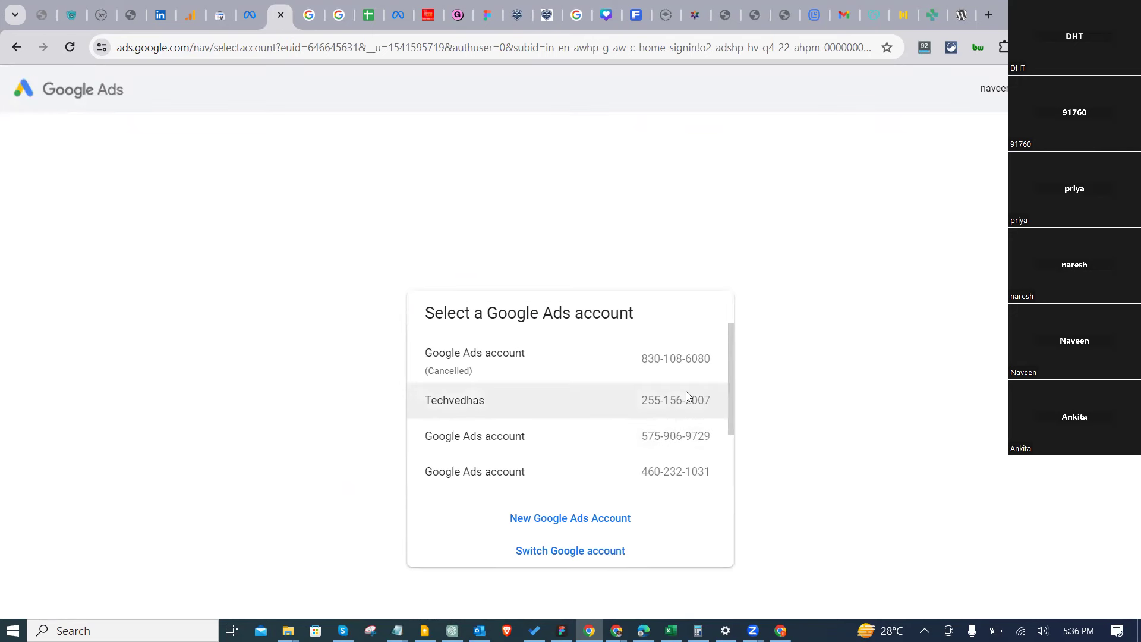
pyautogui.scroll(-1, 676, 437)
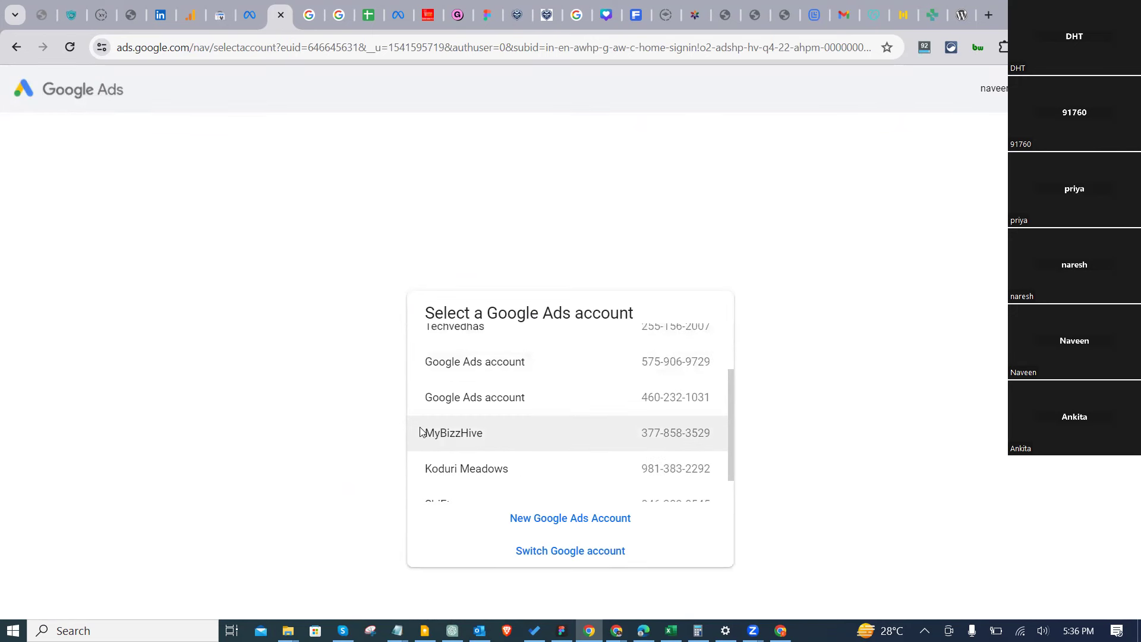
pyautogui.scroll(-1, 657, 460)
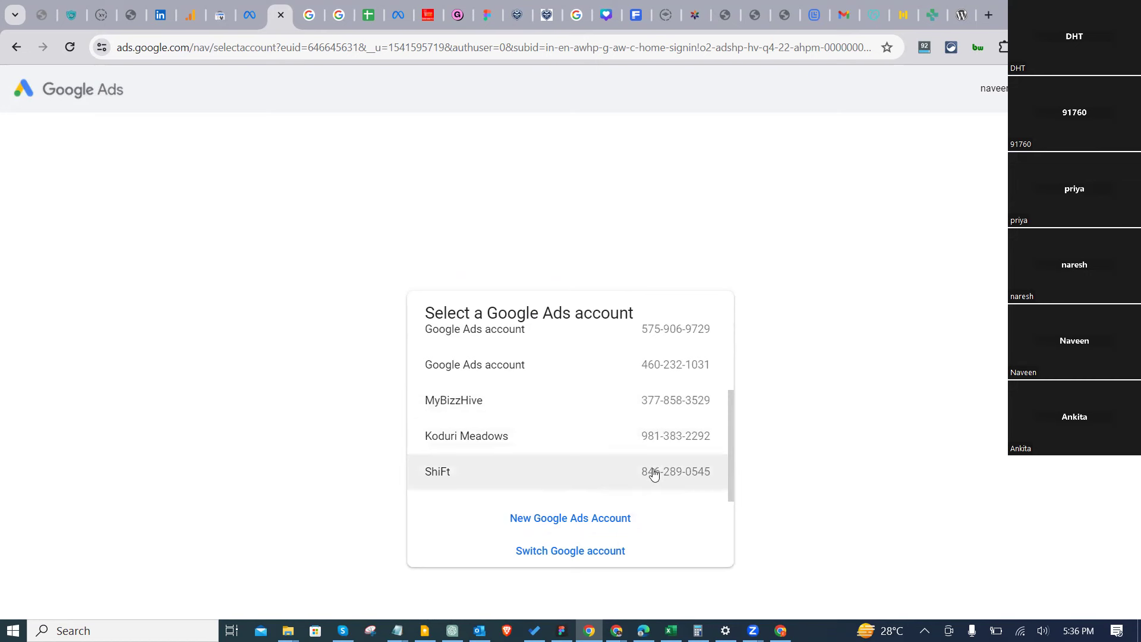
pyautogui.scroll(3, 654, 471)
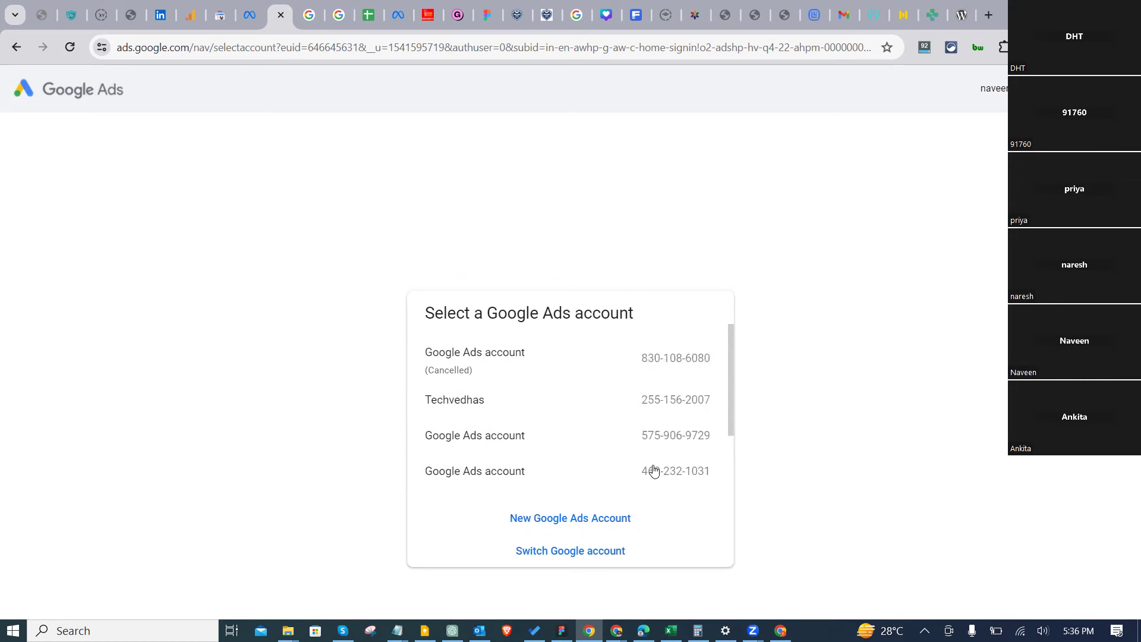
pyautogui.click(671, 440)
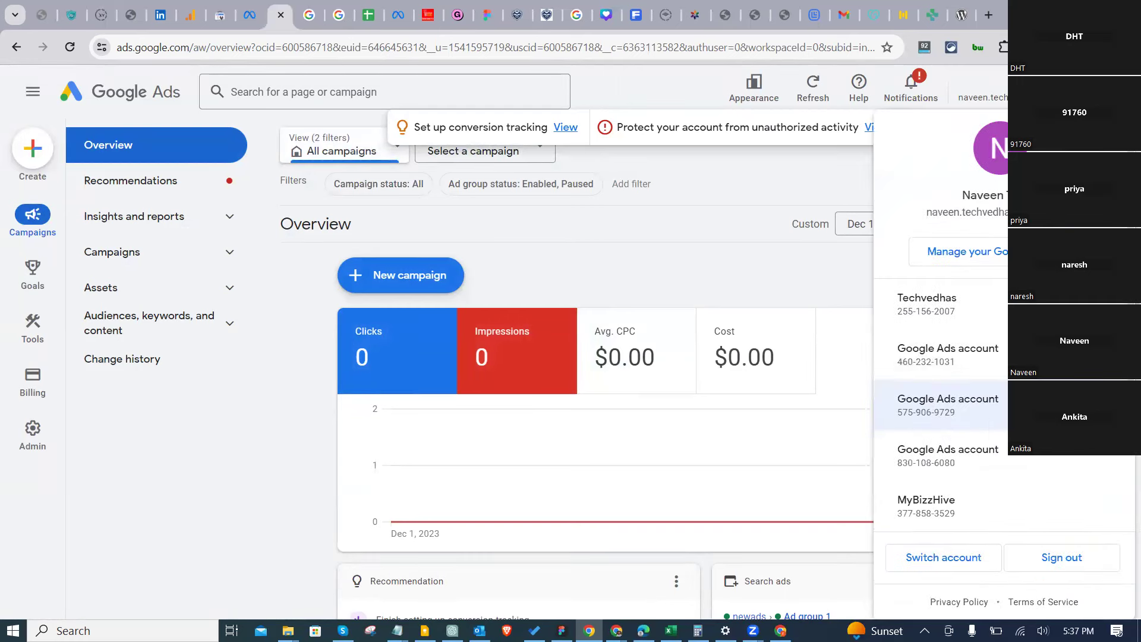
# Step: Switch to the unnamed Google Ads account listed directly after Techvedhas and look over its campaign overview
pyautogui.scroll(-1, 983, 446)
pyautogui.scroll(3, 951, 381)
pyautogui.click(948, 355)
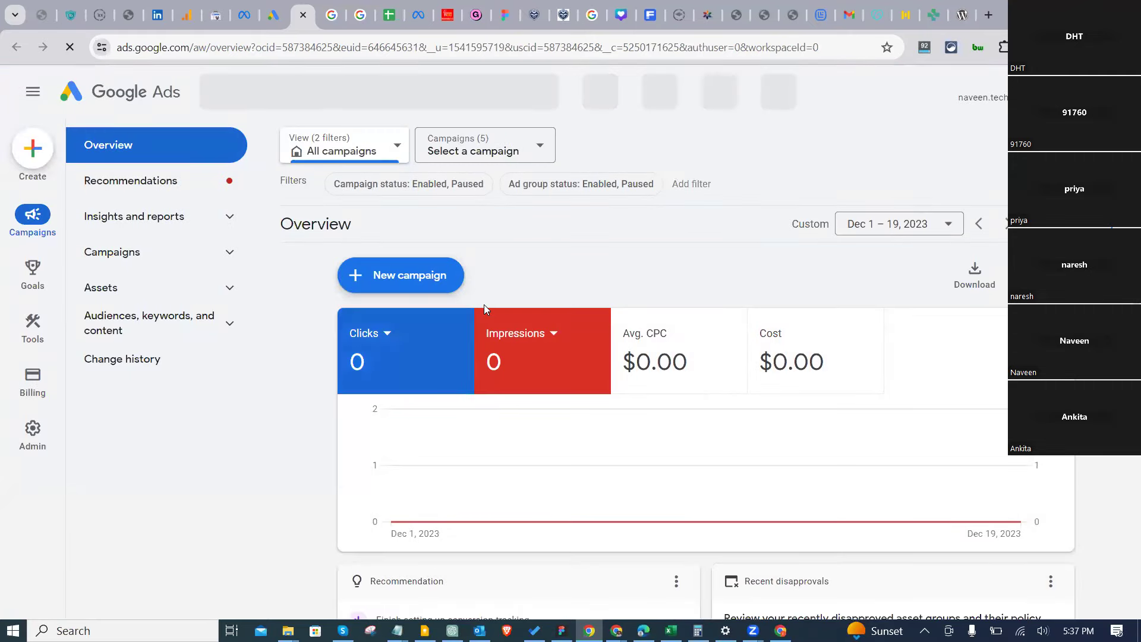
pyautogui.scroll(-6, 440, 410)
pyautogui.scroll(6, 268, 441)
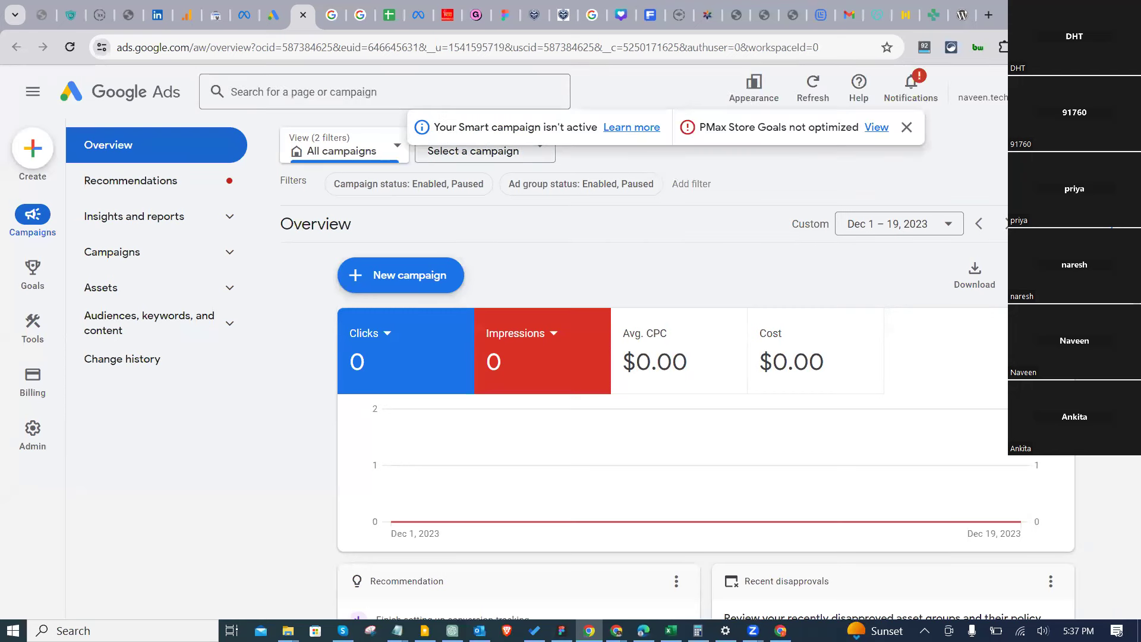
# Step: Open the Techvedhas account's overview and close the two other Google Ads account pages
pyautogui.click(980, 95)
pyautogui.scroll(-3, 986, 469)
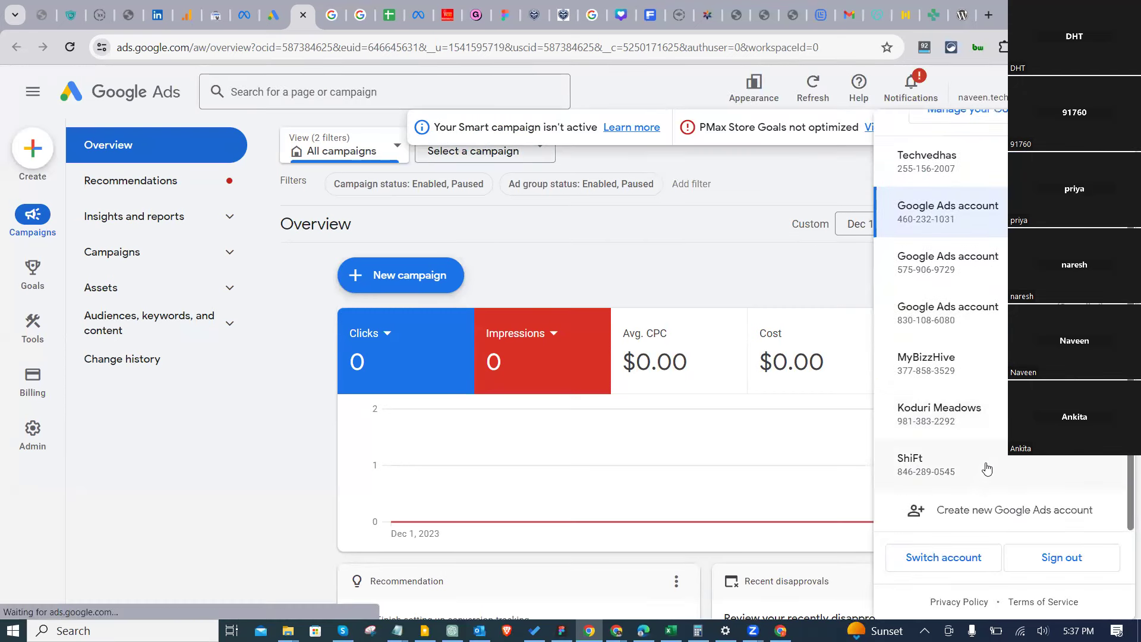
pyautogui.scroll(3, 987, 469)
pyautogui.click(974, 304)
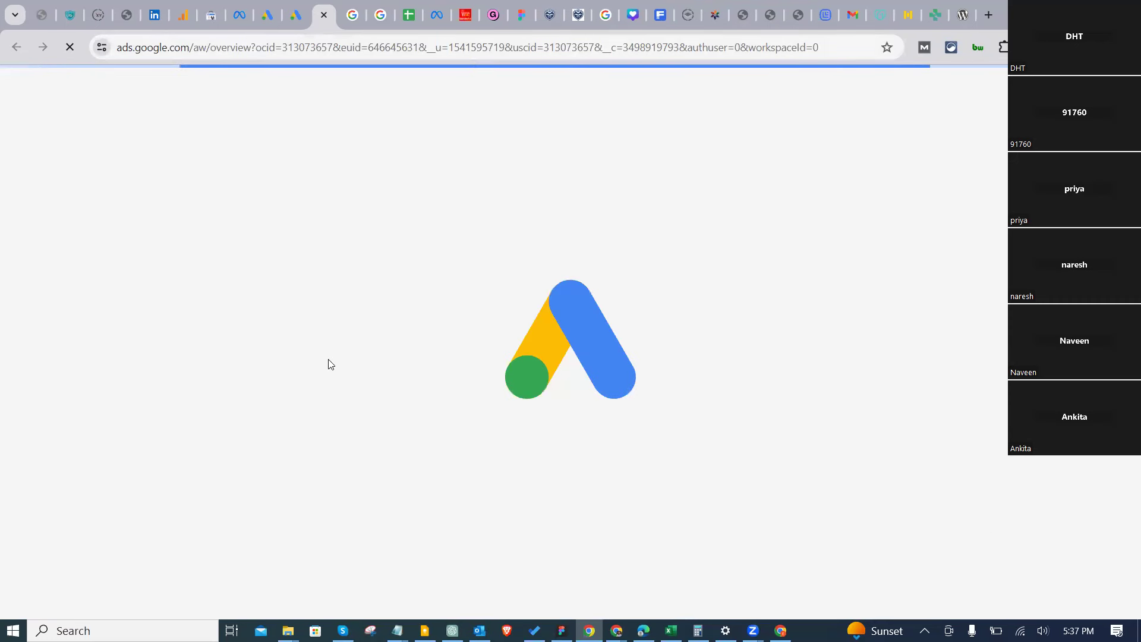
pyautogui.click(297, 18)
pyautogui.click(296, 15)
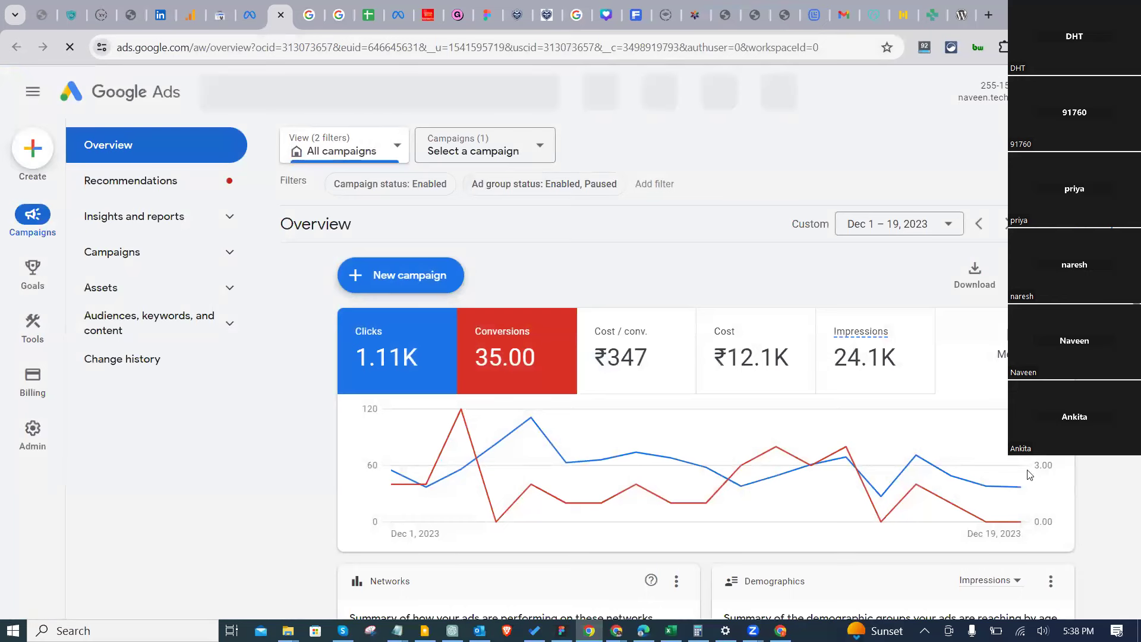
# Step: Examine the Techvedhas overview for Dec 1 – 19, 2023, including top searches, devices, keywords, day and hour performance and campaign summary
pyautogui.scroll(-1, 698, 374)
pyautogui.scroll(1, 559, 407)
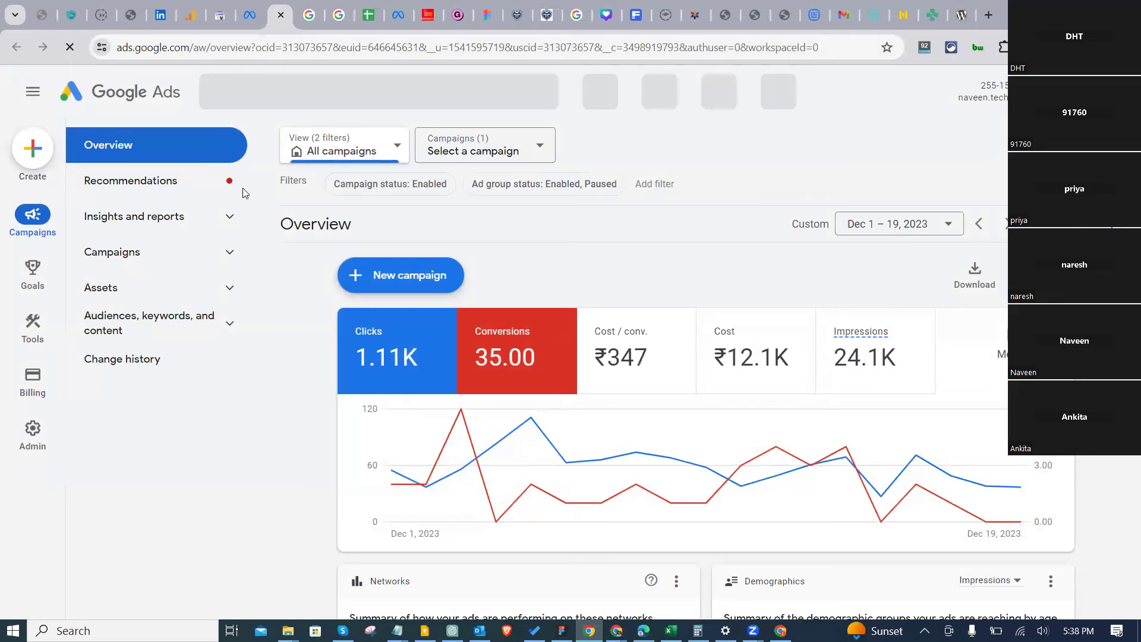
pyautogui.scroll(-5, 308, 438)
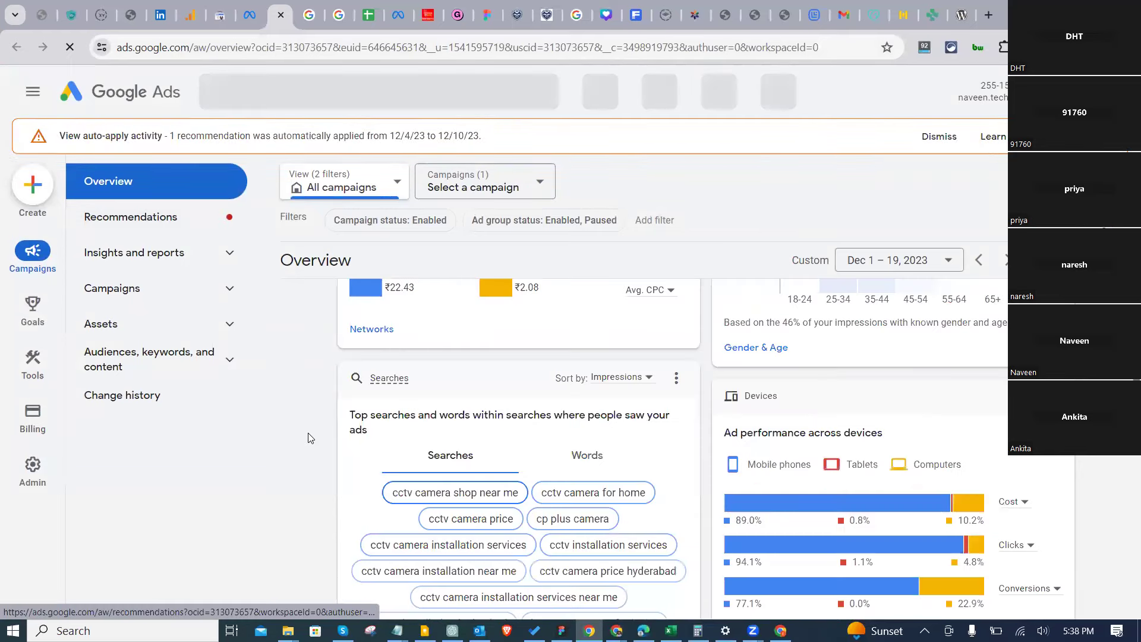
pyautogui.scroll(-5, 308, 438)
pyautogui.scroll(-7, 308, 438)
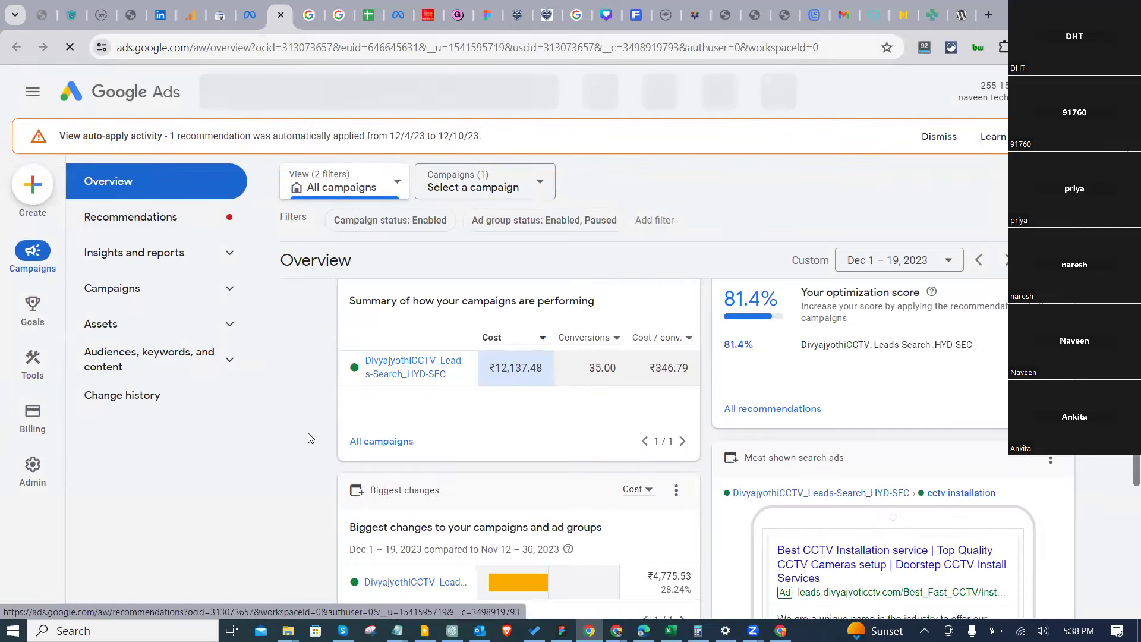
pyautogui.scroll(4, 310, 432)
pyautogui.scroll(10, 311, 433)
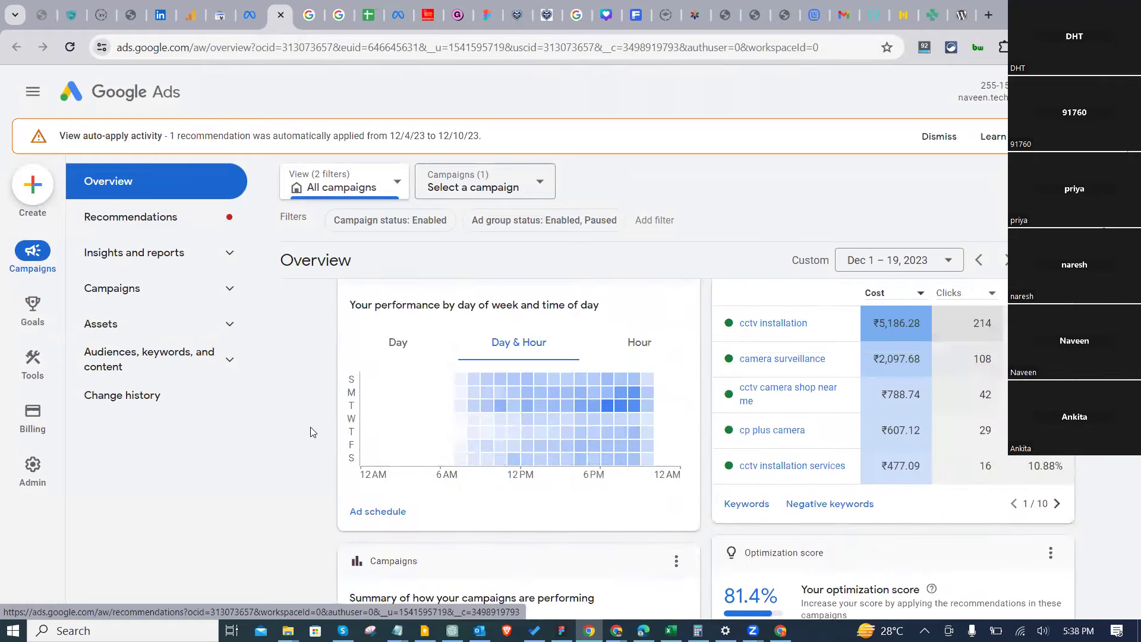
pyautogui.scroll(3, 310, 432)
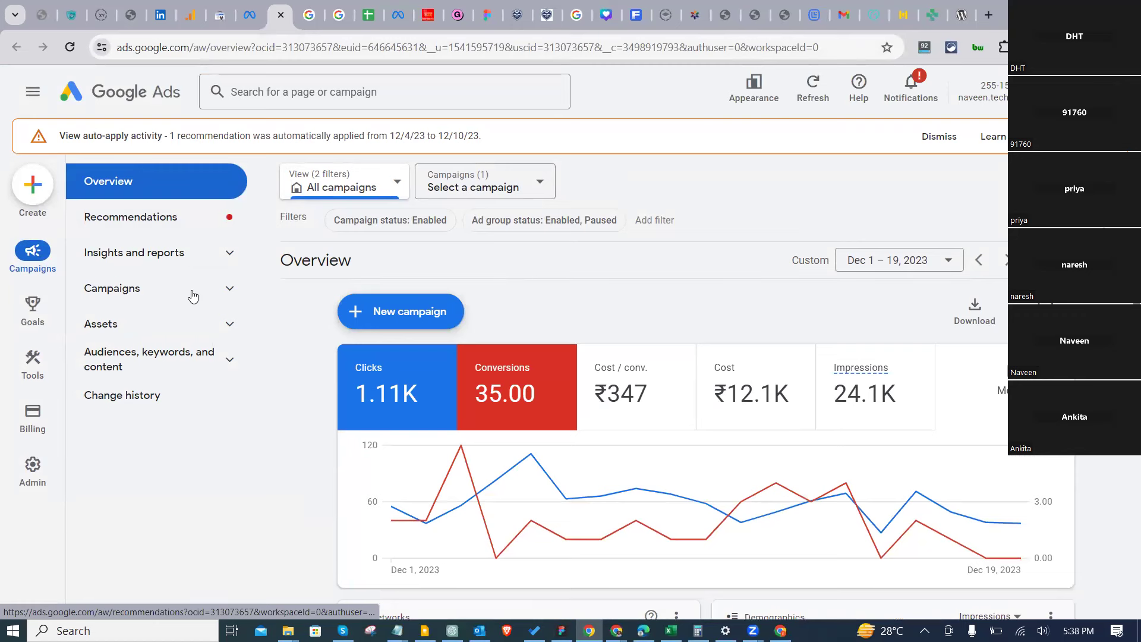
# Step: Expand the Campaigns section and set the overview's date range to the last 30 days
pyautogui.click(228, 290)
pyautogui.scroll(-2, 701, 329)
pyautogui.scroll(2, 651, 359)
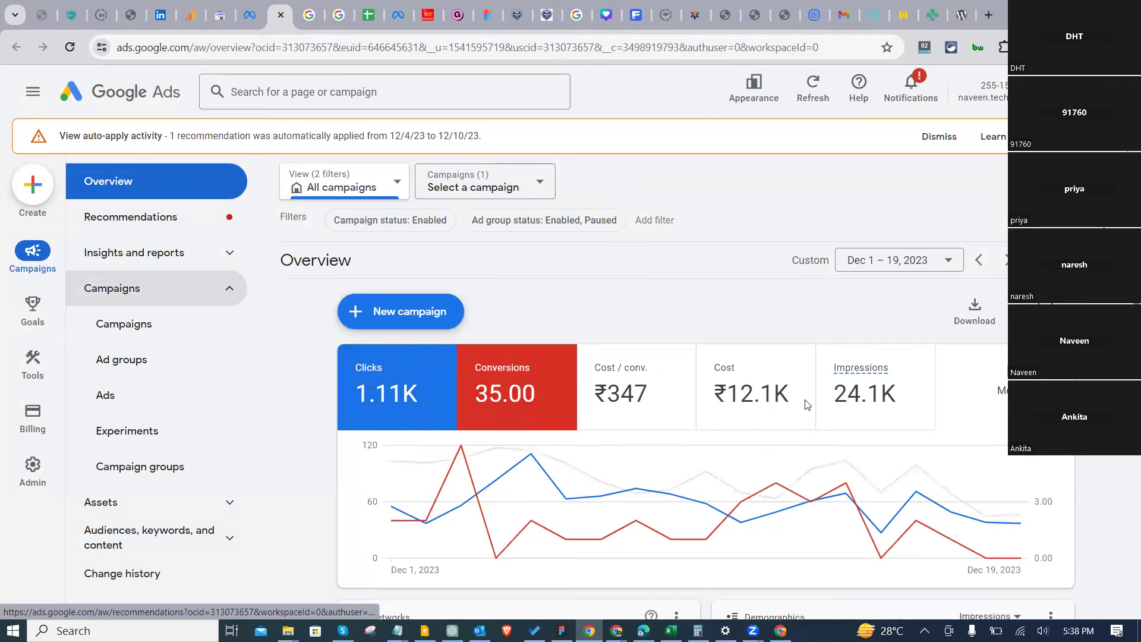
pyautogui.click(892, 264)
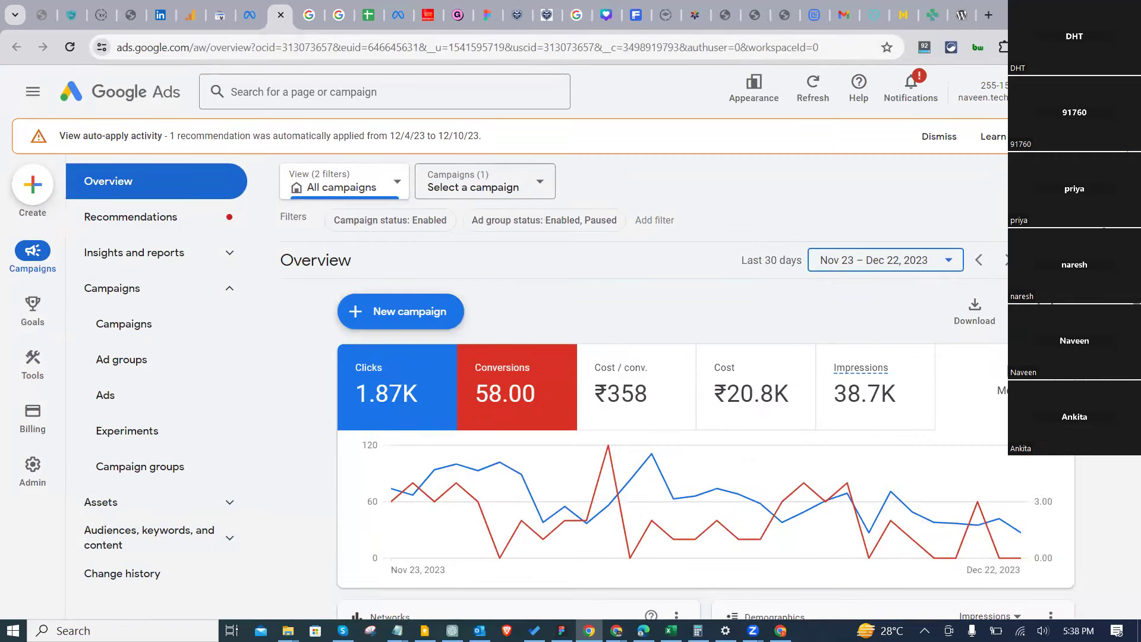
# Step: Add cost per conversion and cost to the overview chart, keeping clicks and conversions plotted
pyautogui.click(356, 398)
pyautogui.click(391, 399)
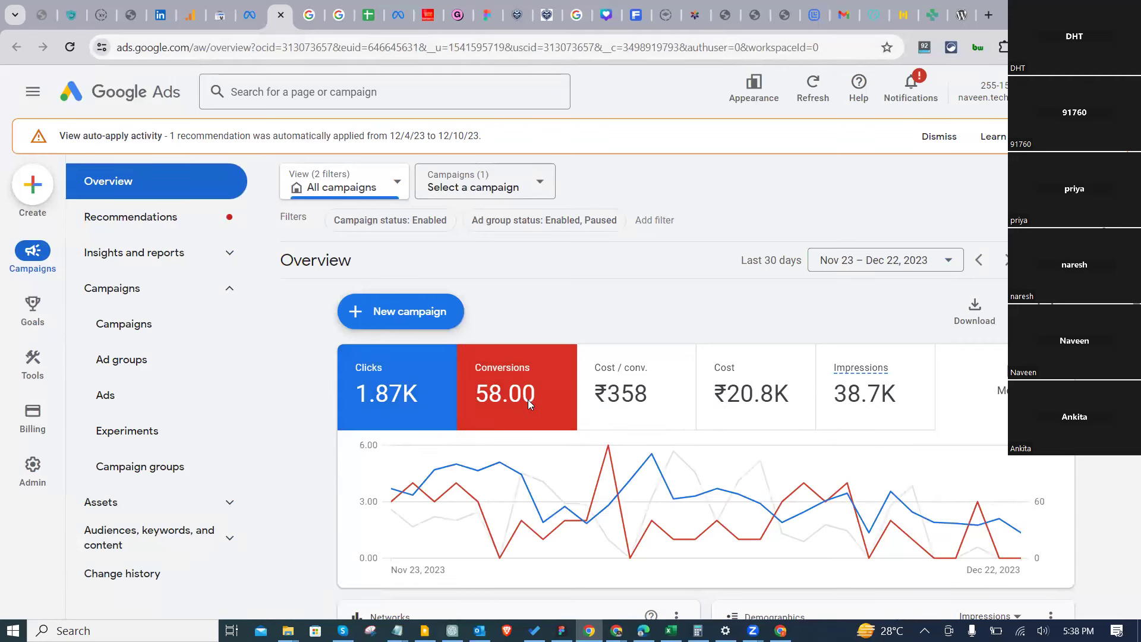
pyautogui.click(608, 403)
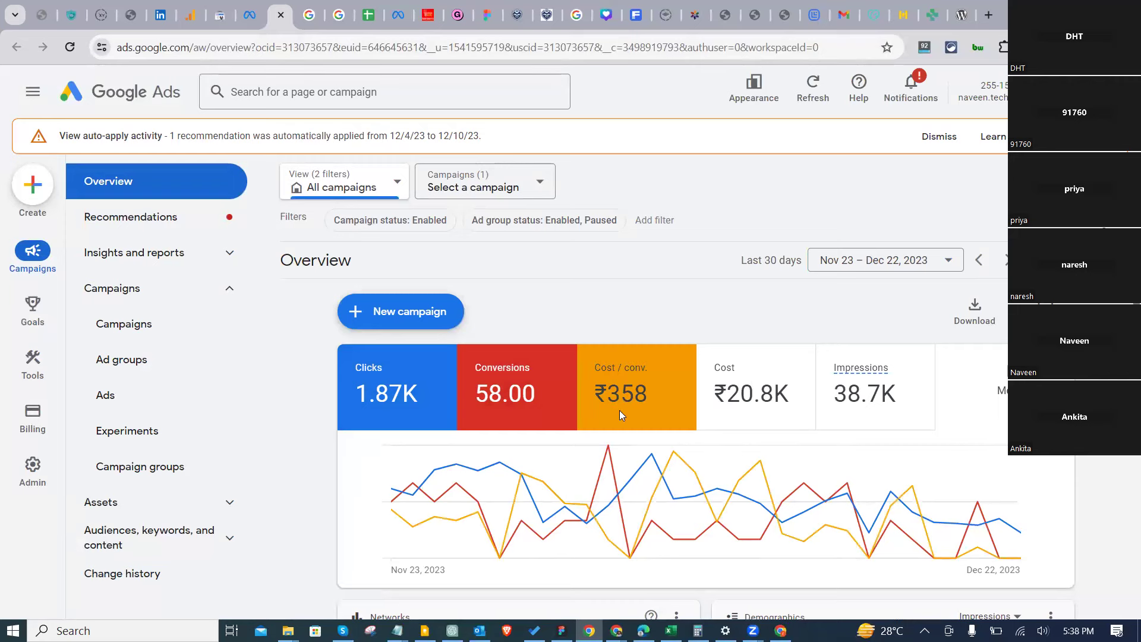
pyautogui.click(800, 406)
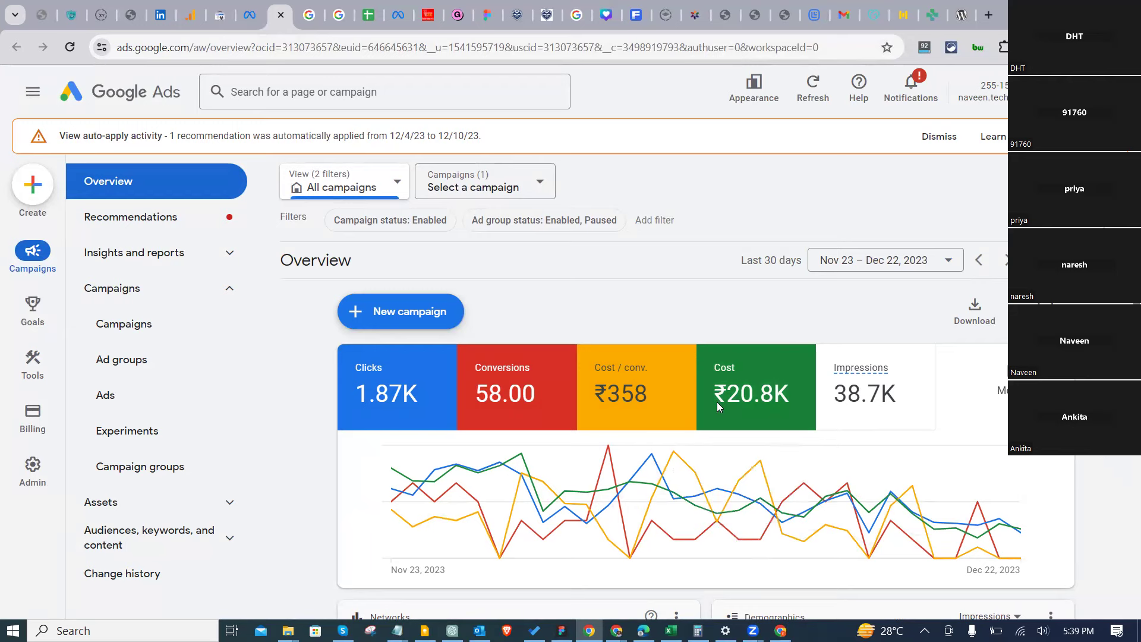
# Step: Examine the overview's top searches with their triggering keywords, impressions and clicks, plus the device performance and conversion tracking status
pyautogui.scroll(-15, 1123, 499)
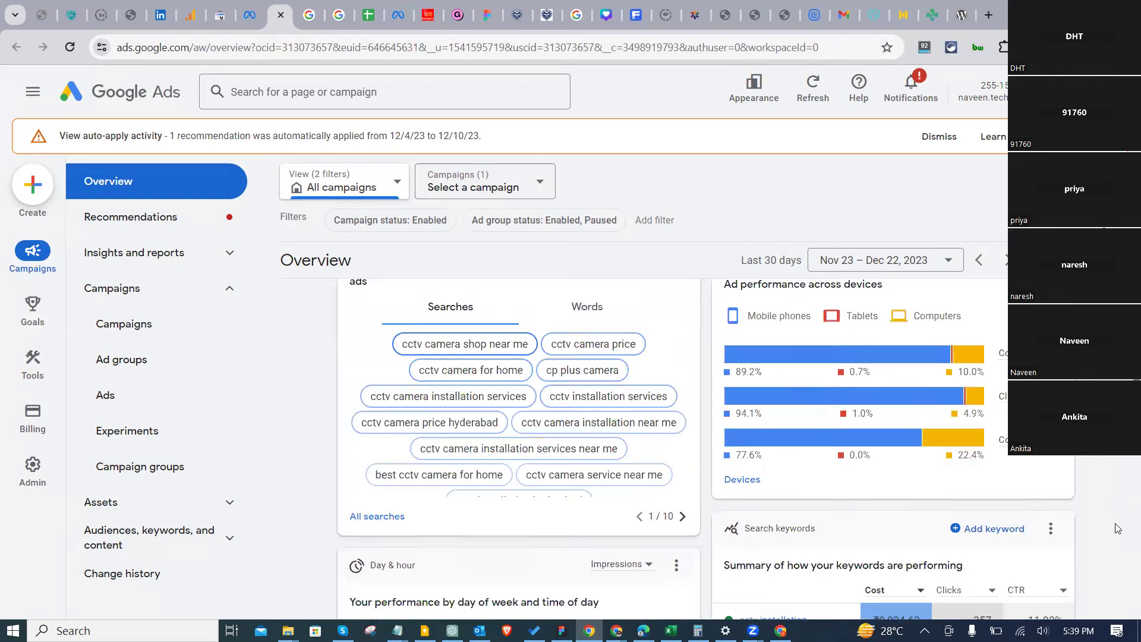
pyautogui.scroll(5, 445, 367)
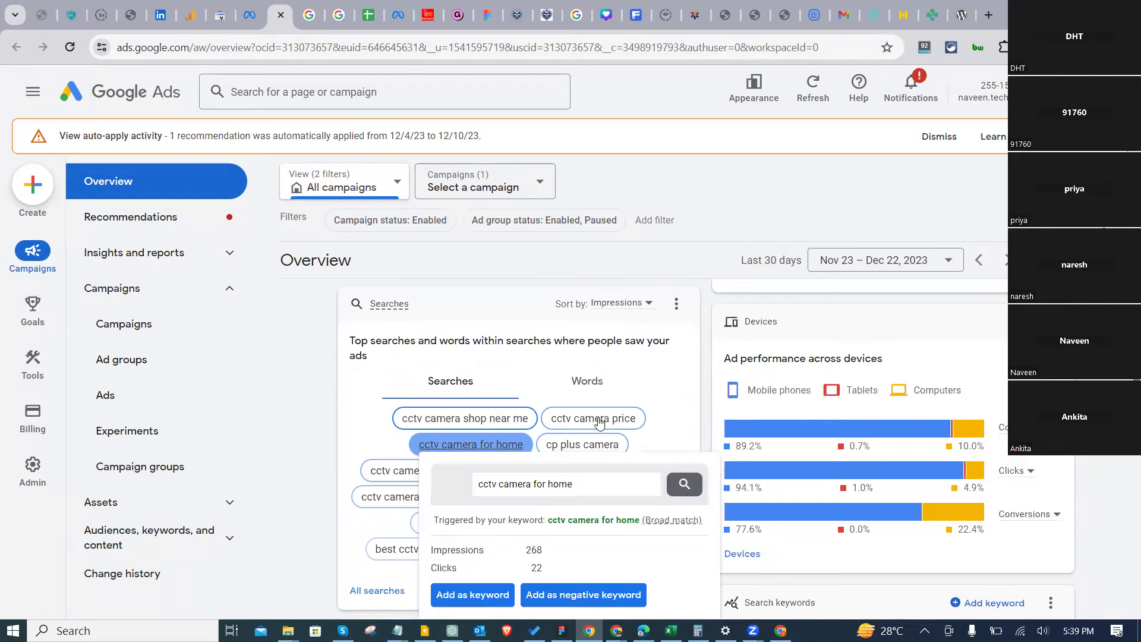
pyautogui.scroll(-2, 446, 416)
pyautogui.scroll(1, 594, 387)
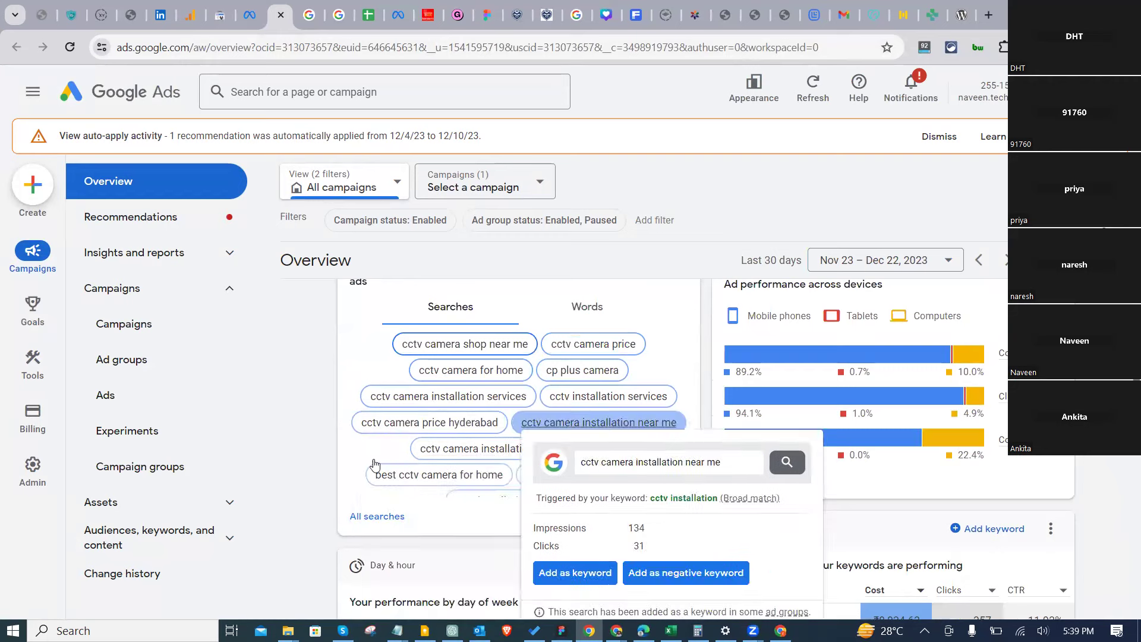
pyautogui.moveTo(492, 477)
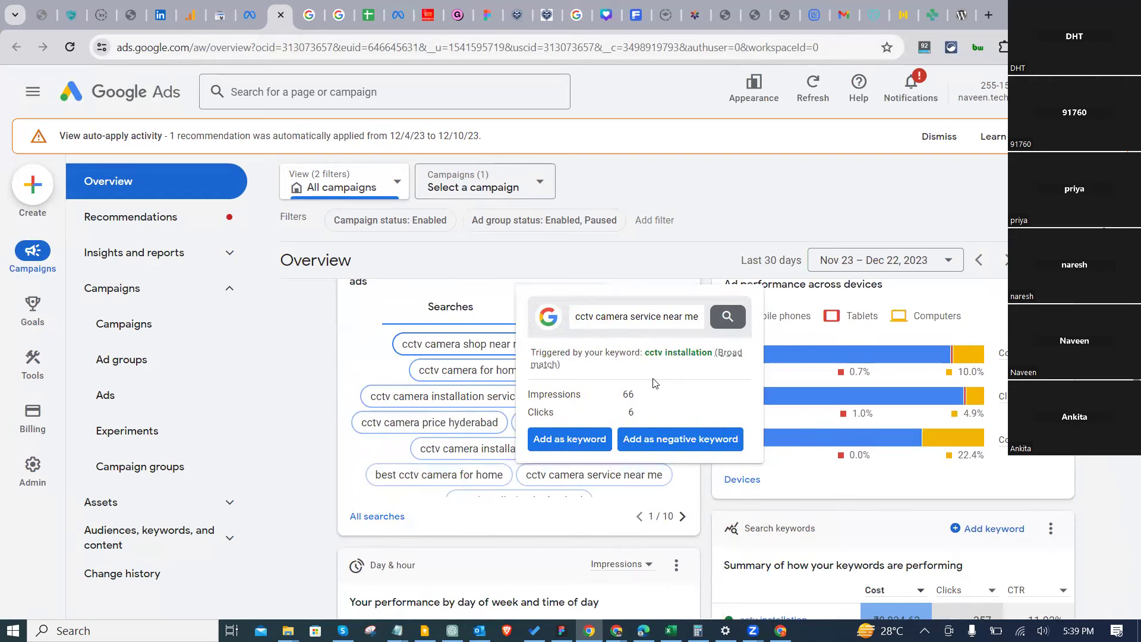
pyautogui.moveTo(552, 425)
pyautogui.scroll(2, 780, 357)
pyautogui.scroll(-2, 1100, 456)
pyautogui.scroll(-15, 1099, 456)
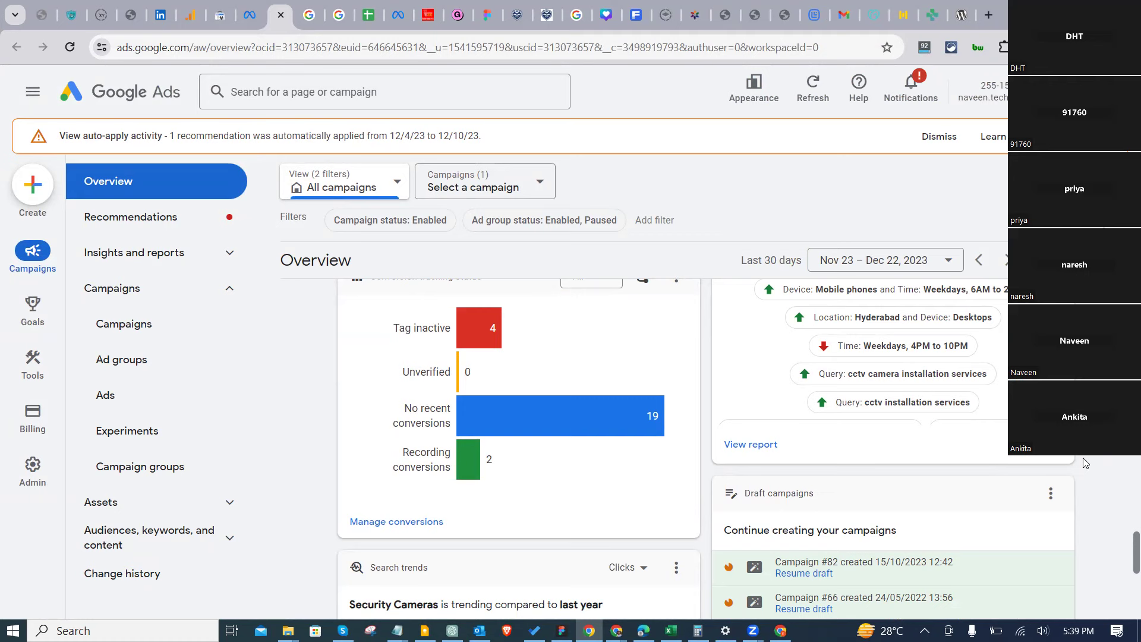
# Step: Go back to the "medical marijuanas doctor" results page and search Google for "great andhra" instead
pyautogui.click(309, 15)
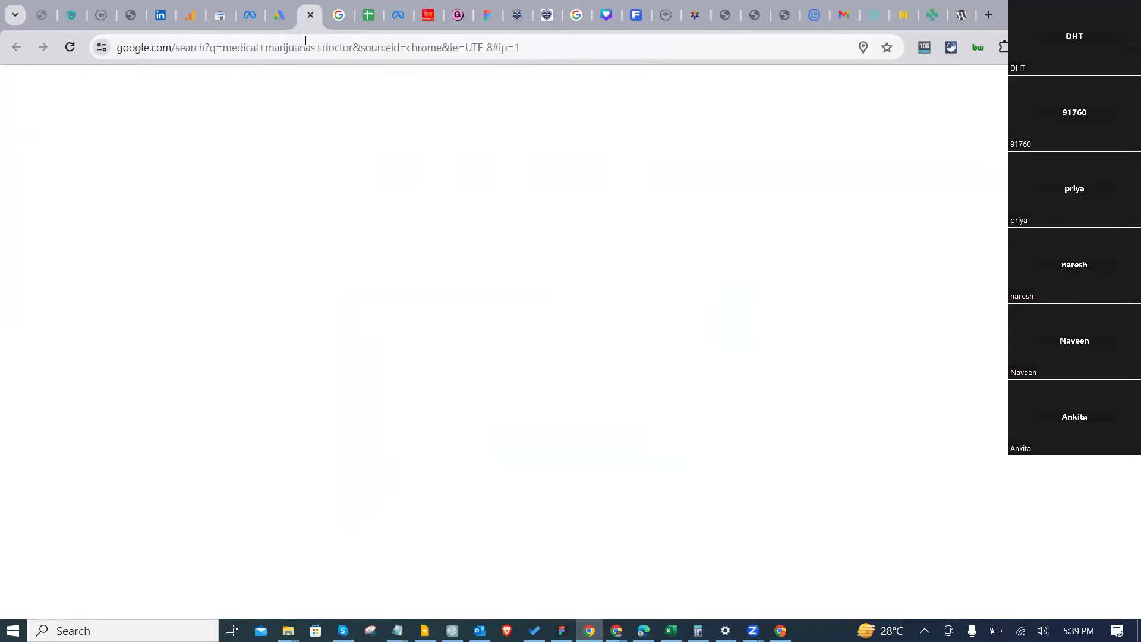
pyautogui.click(306, 41)
pyautogui.click(306, 43)
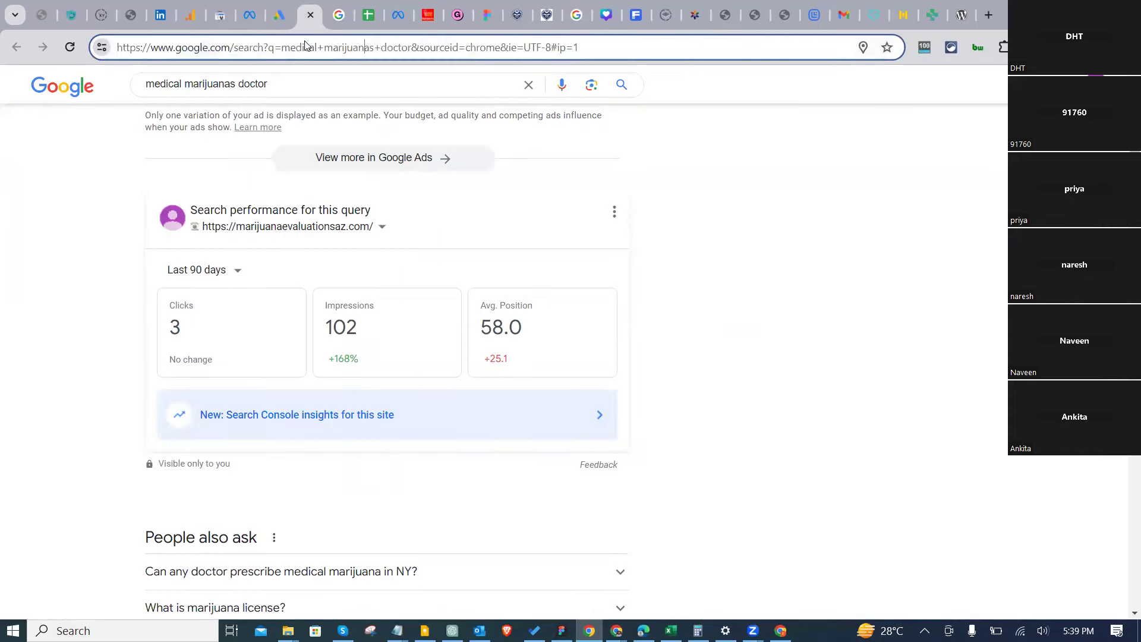
pyautogui.write('great anshera')
pyautogui.press('Return')
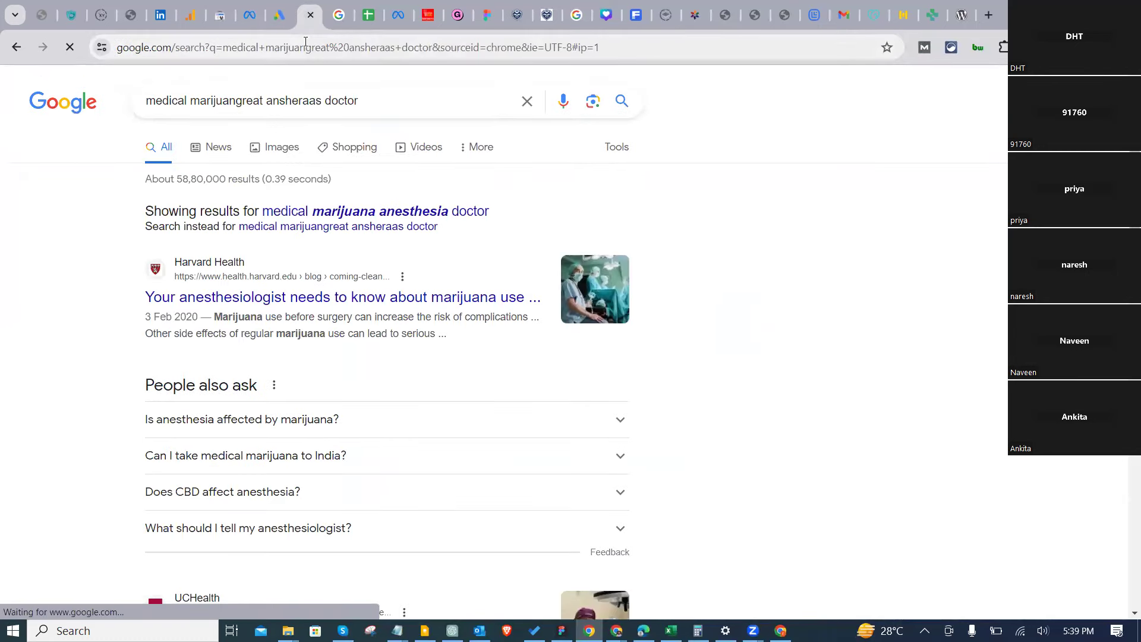
pyautogui.moveTo(390, 109); pyautogui.dragTo(44, 130)
pyautogui.write('f')
pyautogui.press('BackSpace')
pyautogui.write('great andhra')
pyautogui.press('Return')
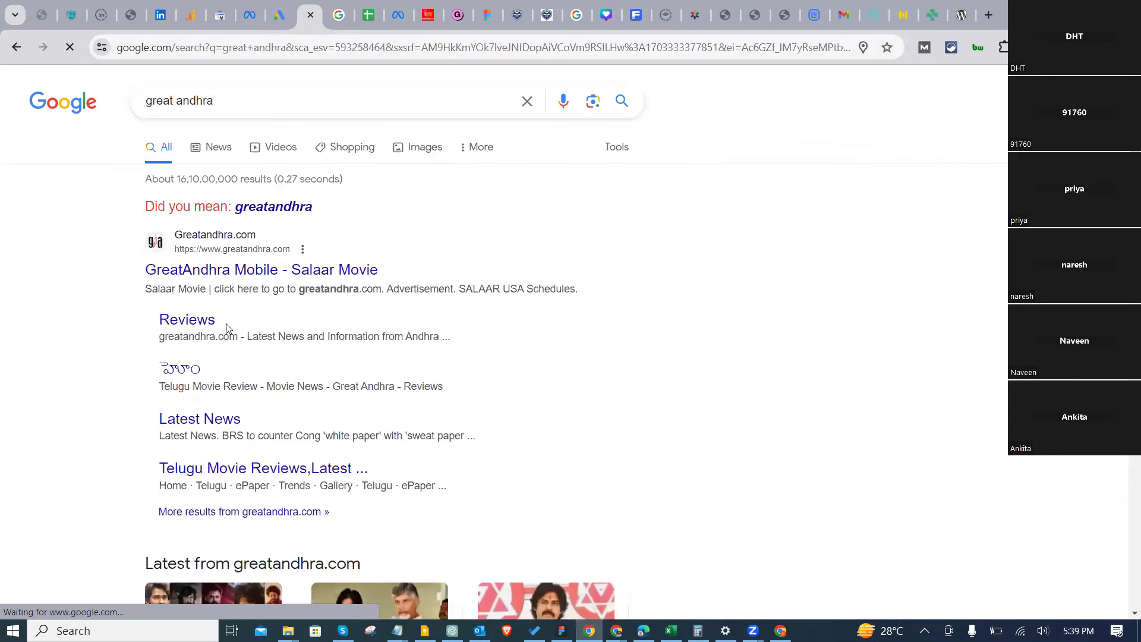